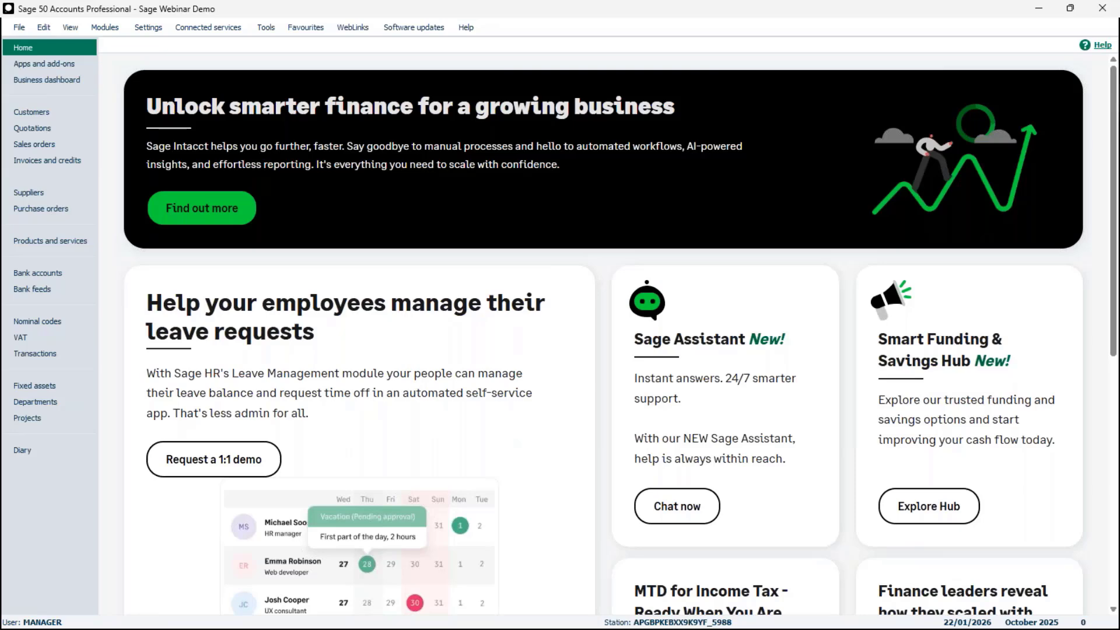
# - From Help > About, open the Settings Directory folder C:\ProgramData\Sage\Accounts in File Explorer
pyautogui.click(466, 30)
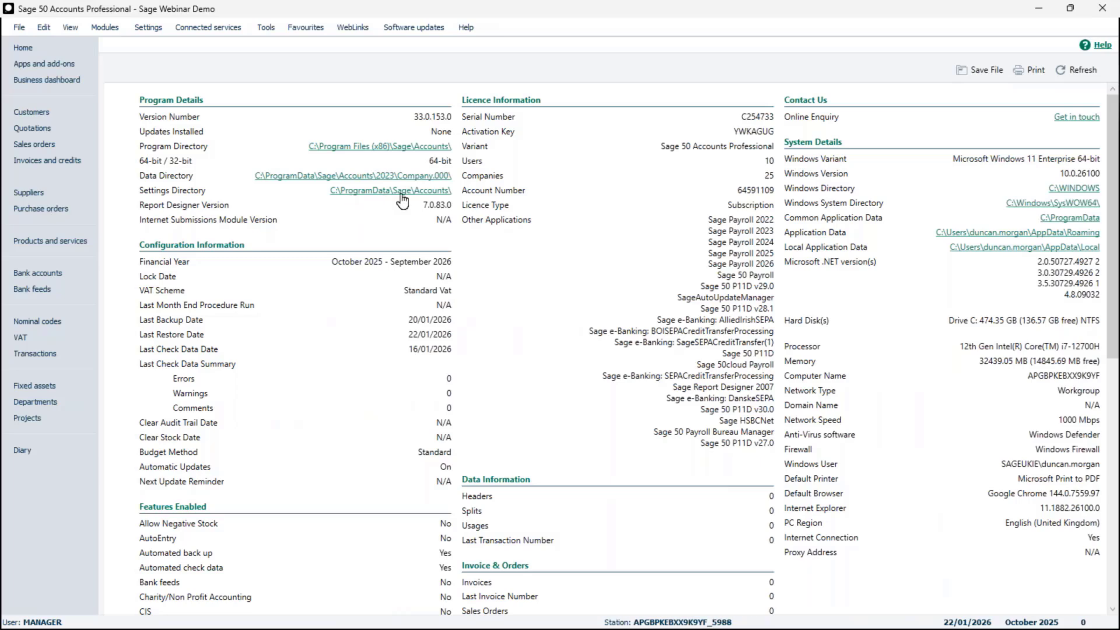
pyautogui.click(433, 194)
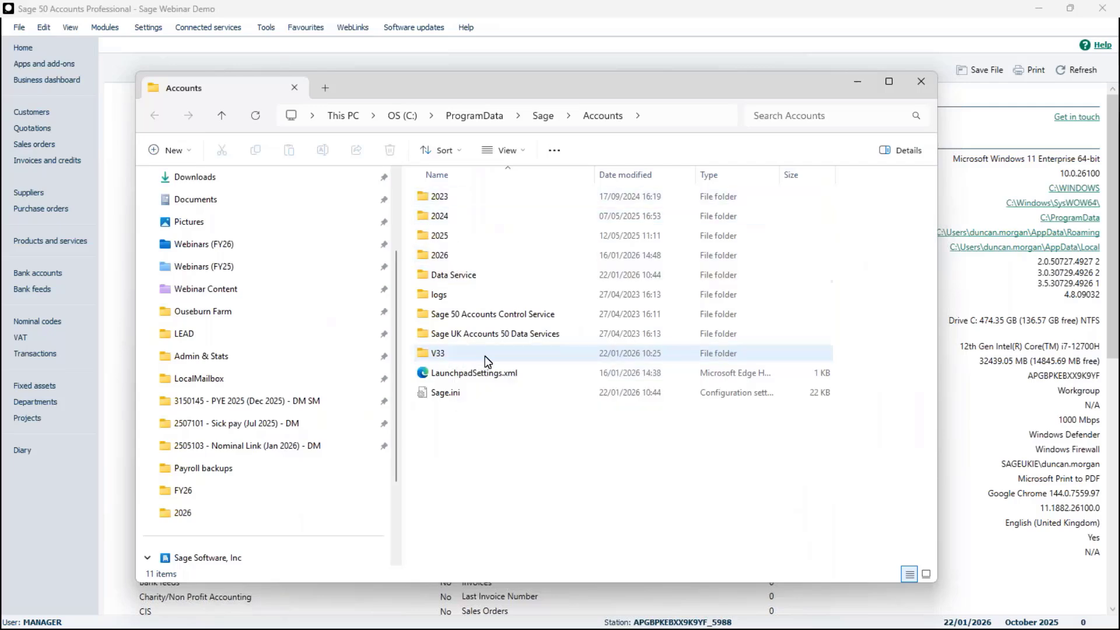
# - Open the V33 folder, select the COMPANY file, then close File Explorer
pyautogui.doubleClick(470, 356)
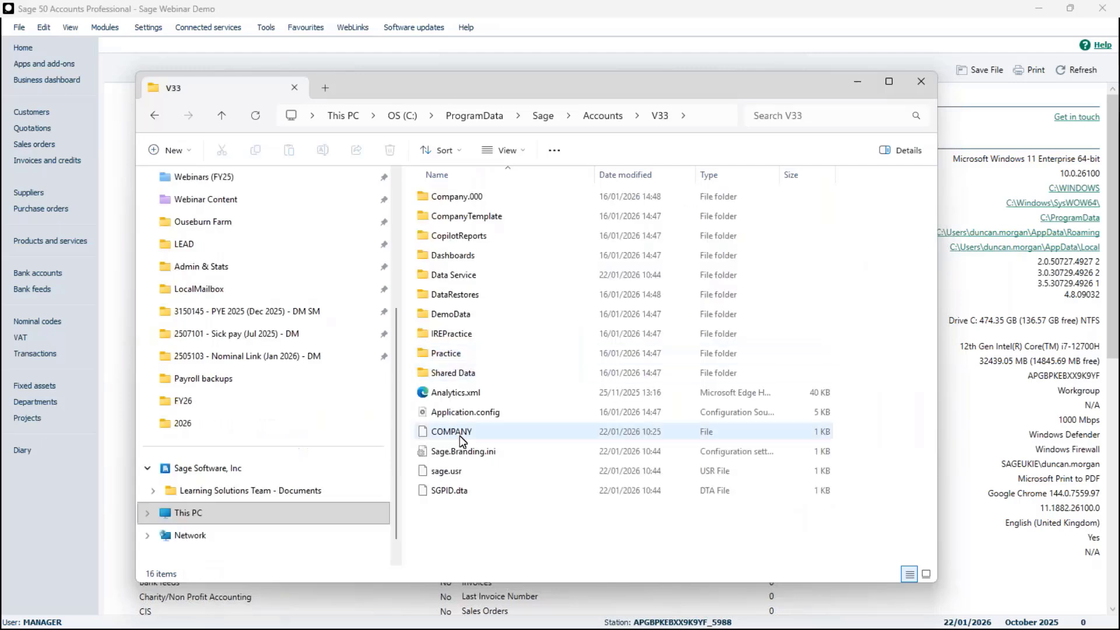
pyautogui.click(461, 437)
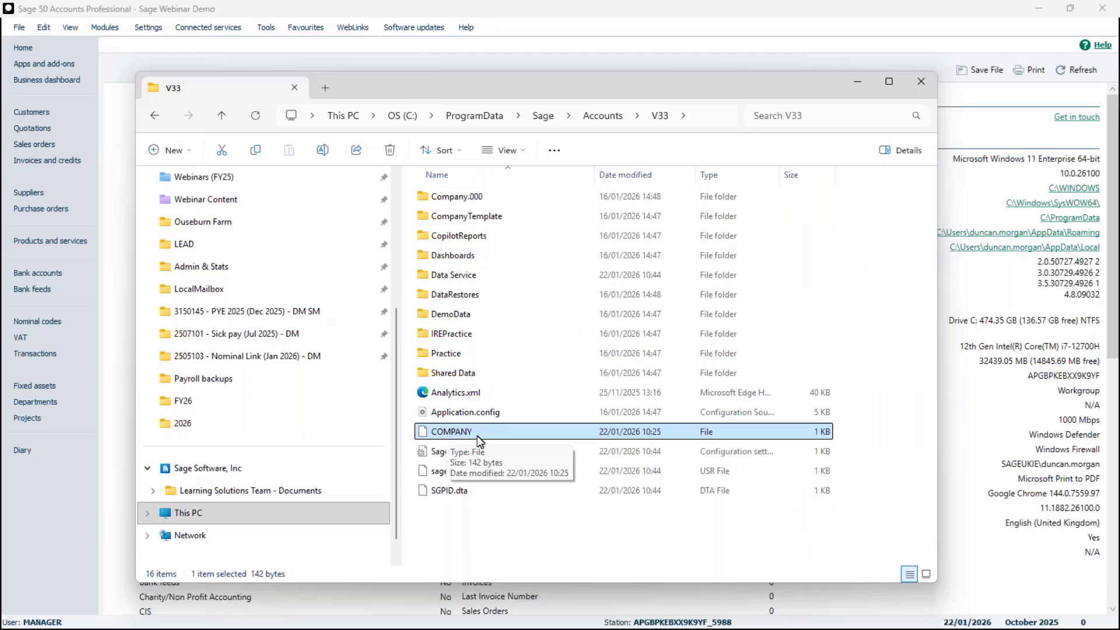
pyautogui.click(920, 78)
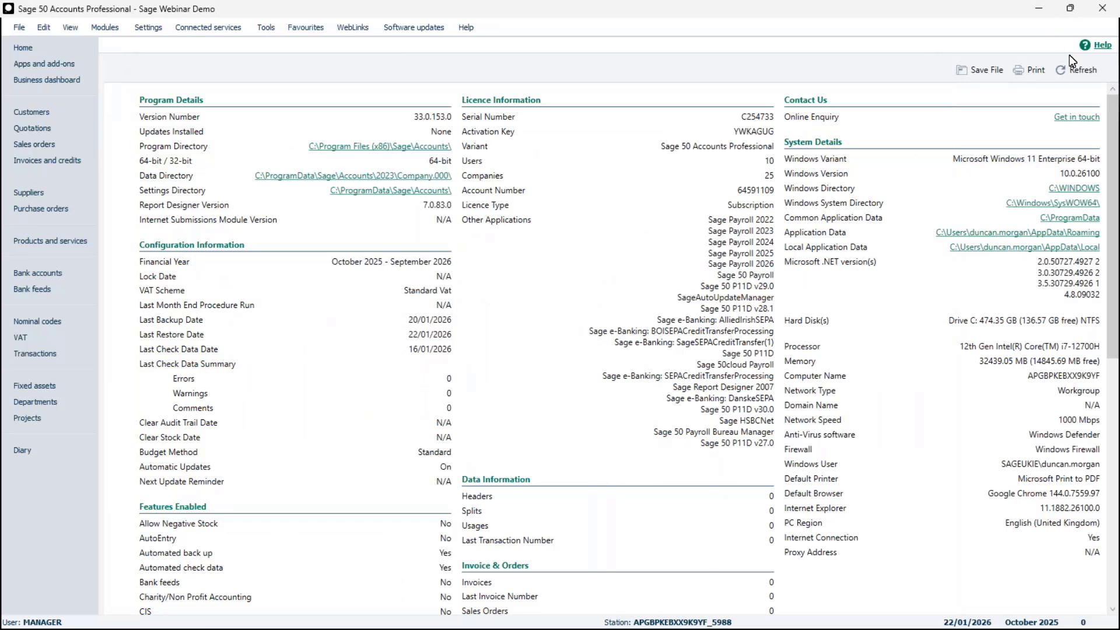
# - Go back to the Accounts Home page and minimise Accounts to reveal the Payroll employee list
pyautogui.click(23, 47)
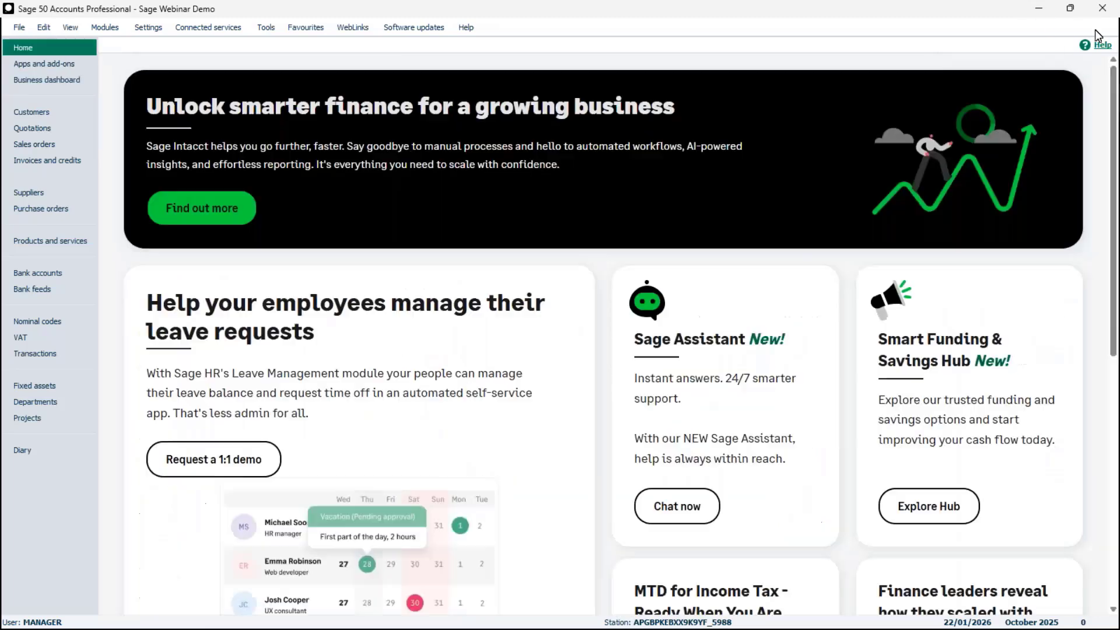
pyautogui.click(1038, 10)
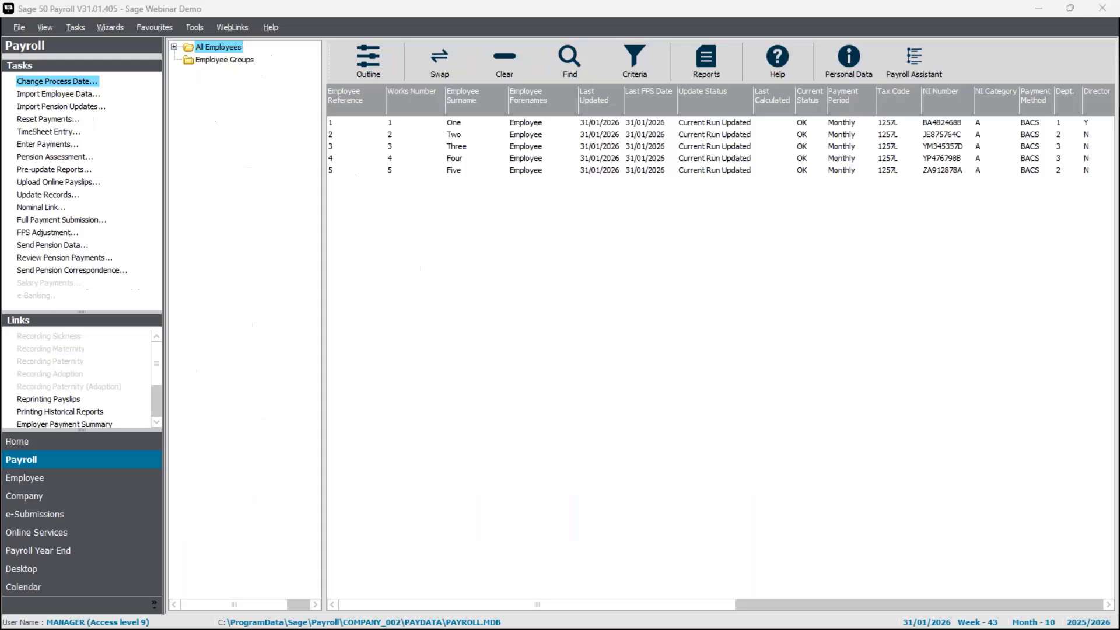
# - In Payroll's Company area, launch Nominal Settings, triggering the 'Data is locked by another user' message
pyautogui.click(227, 7)
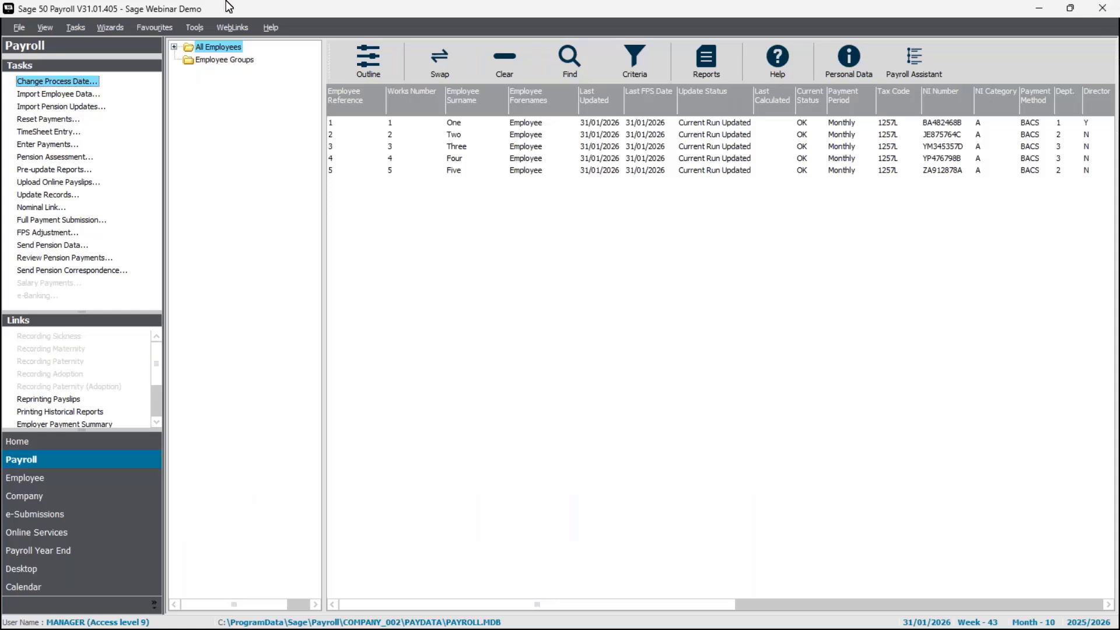
pyautogui.click(87, 504)
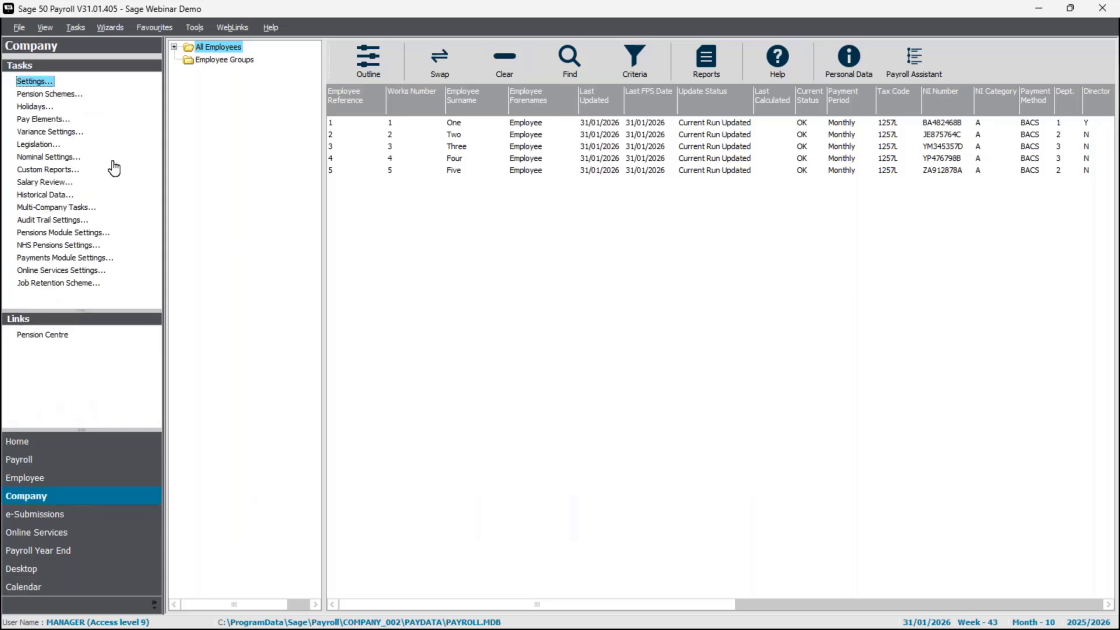
pyautogui.click(46, 158)
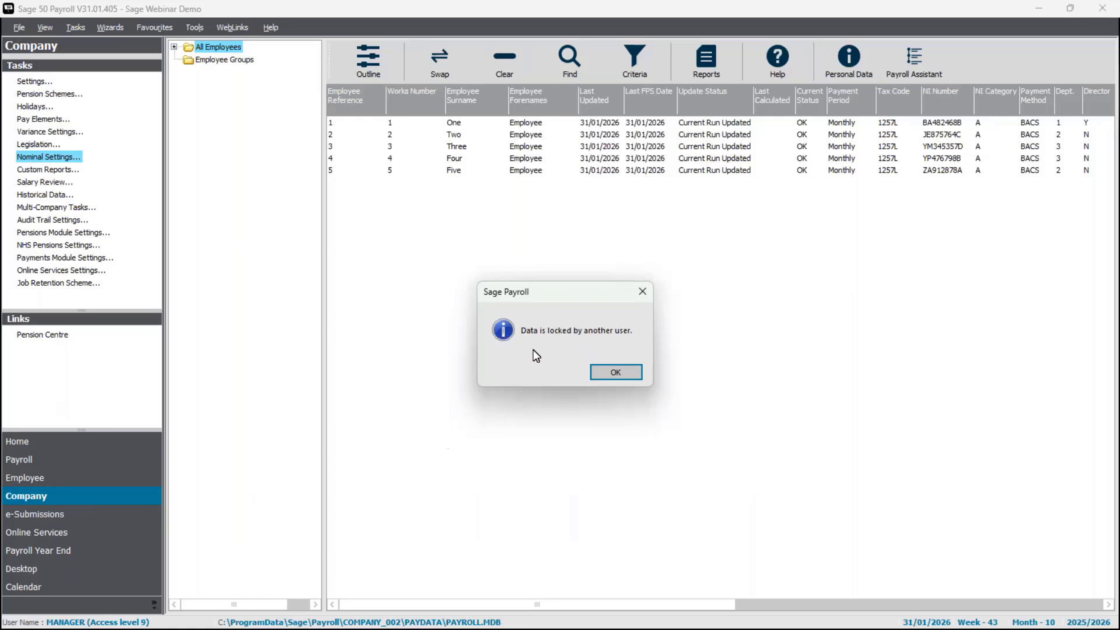
# - Dismiss the lock message and review the P&L Analysis and BS Analysis nominal code grids
pyautogui.click(609, 371)
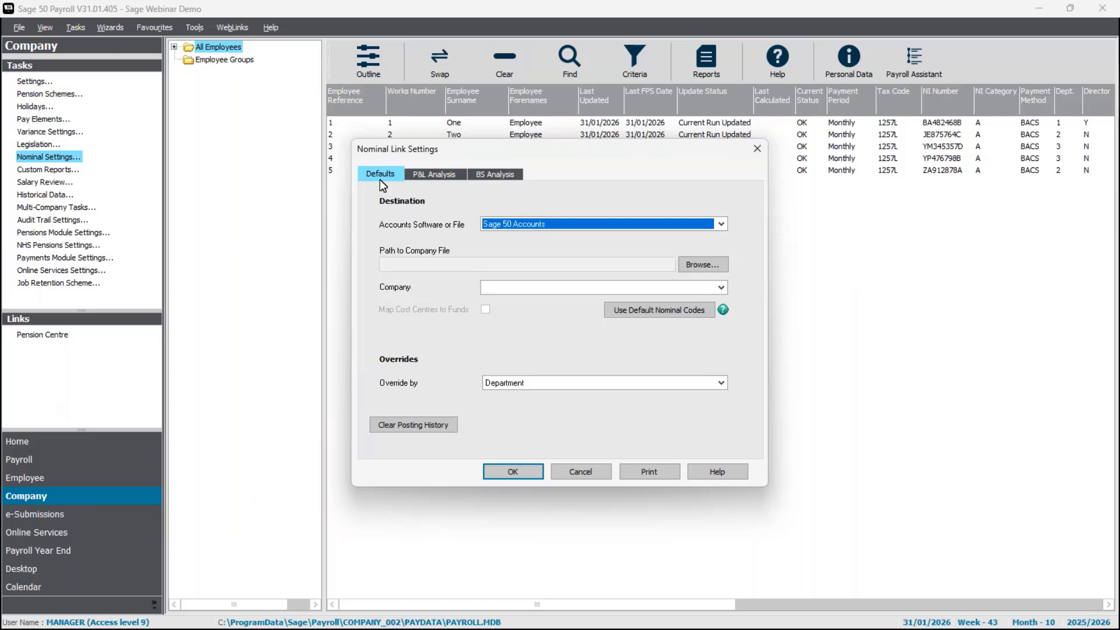
pyautogui.click(432, 182)
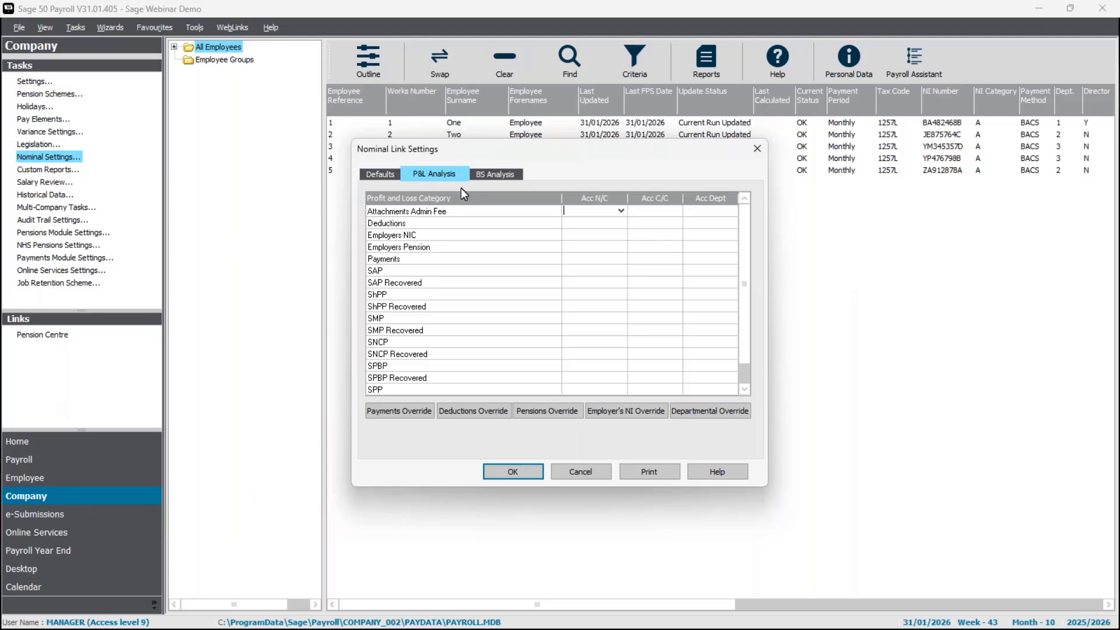
pyautogui.click(486, 173)
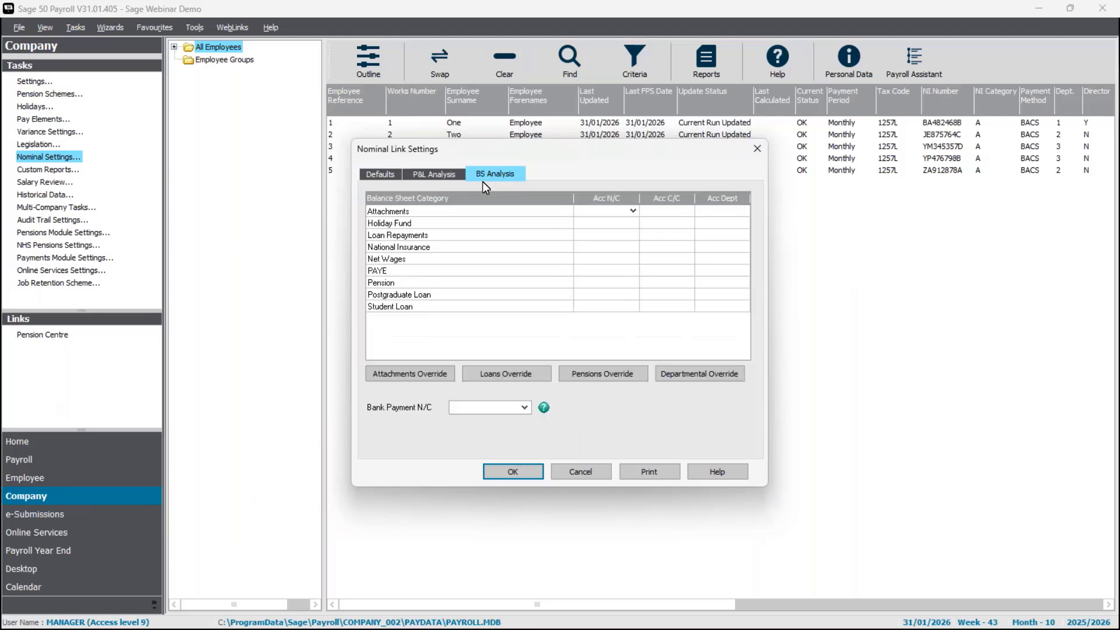
# - On the Defaults tab, keep Sage 50 Accounts as the destination software
pyautogui.click(375, 175)
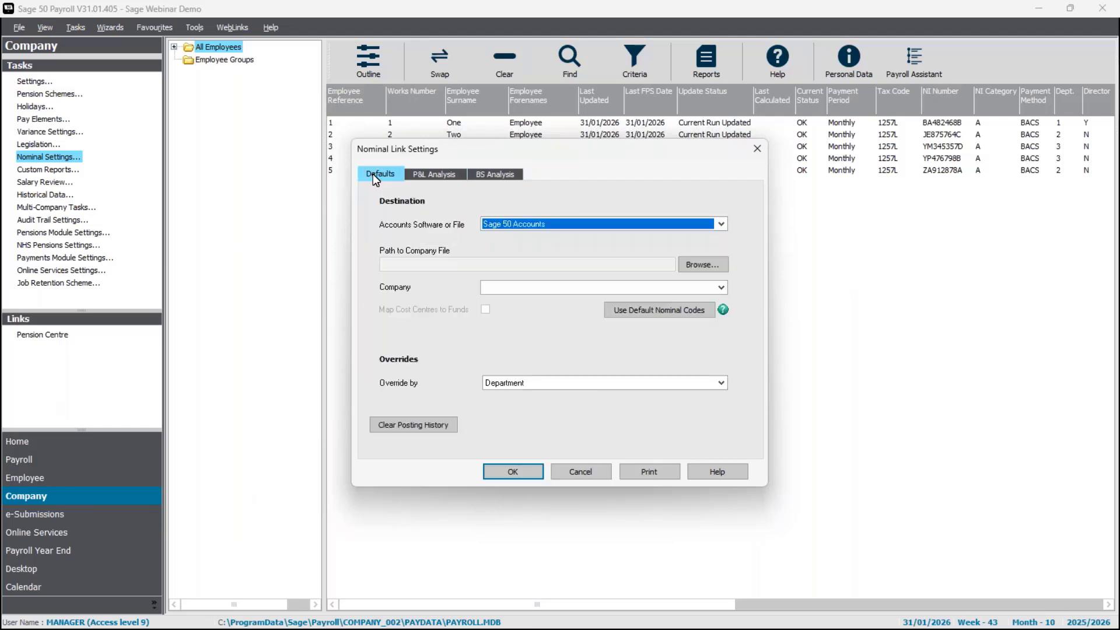
pyautogui.click(722, 224)
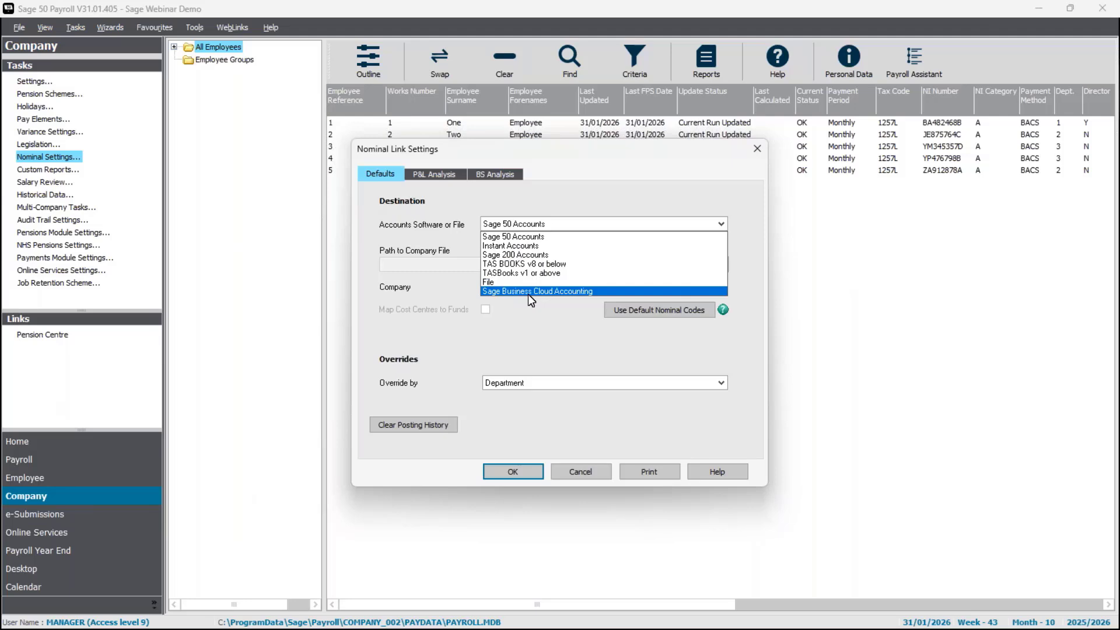
pyautogui.click(532, 236)
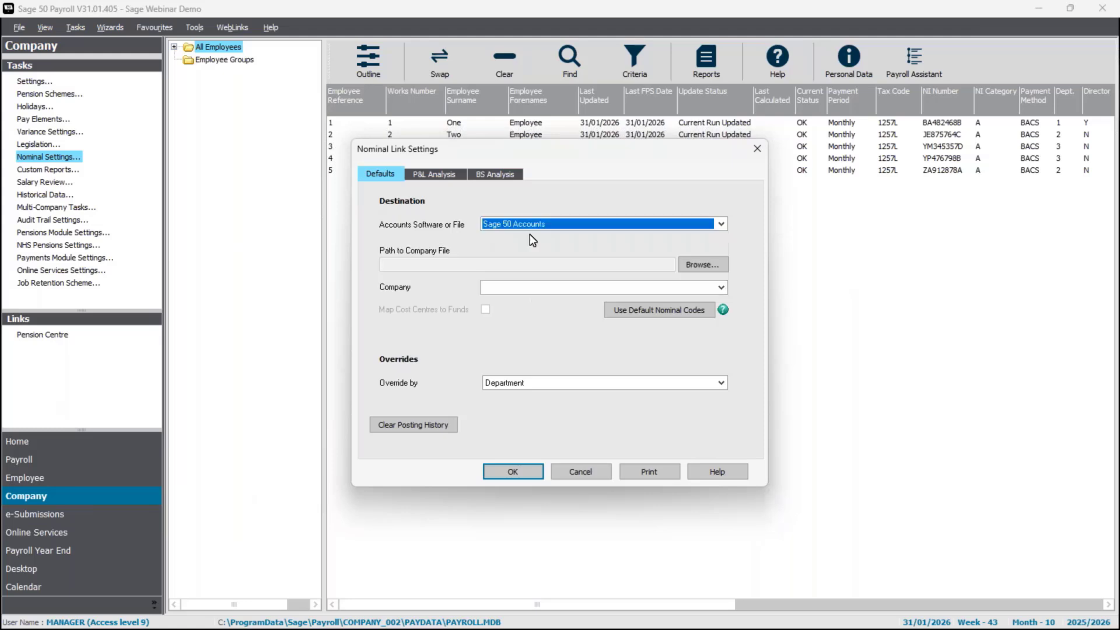
# - Browse for the company file, going from This PC into the C: drive's ProgramData folder
pyautogui.click(700, 263)
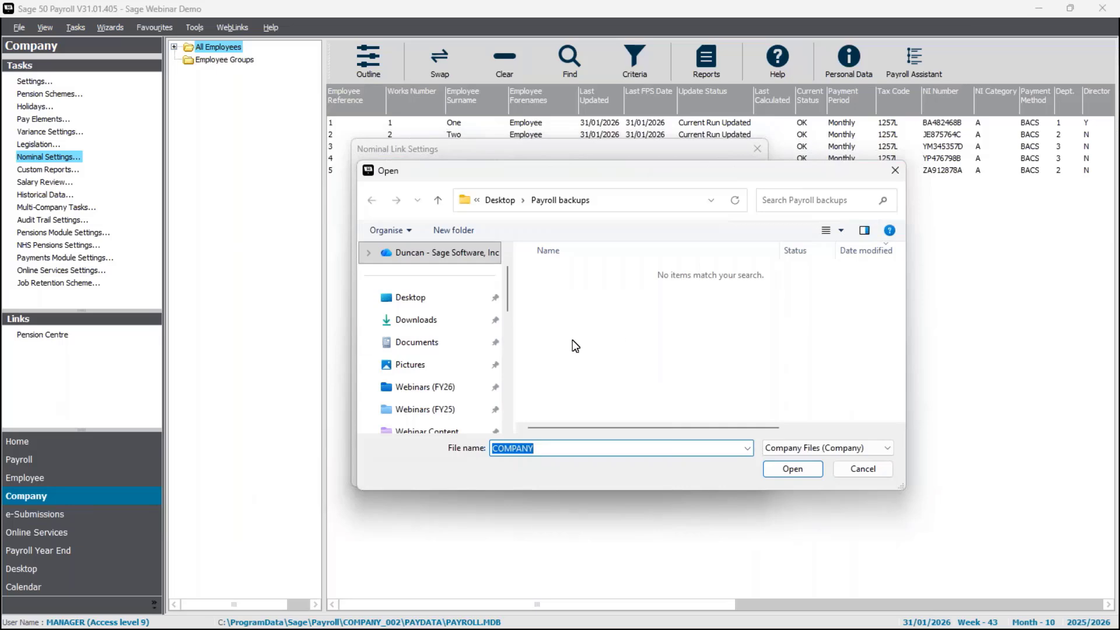
pyautogui.scroll(-1, 450, 347)
pyautogui.scroll(-5, 429, 401)
pyautogui.click(429, 399)
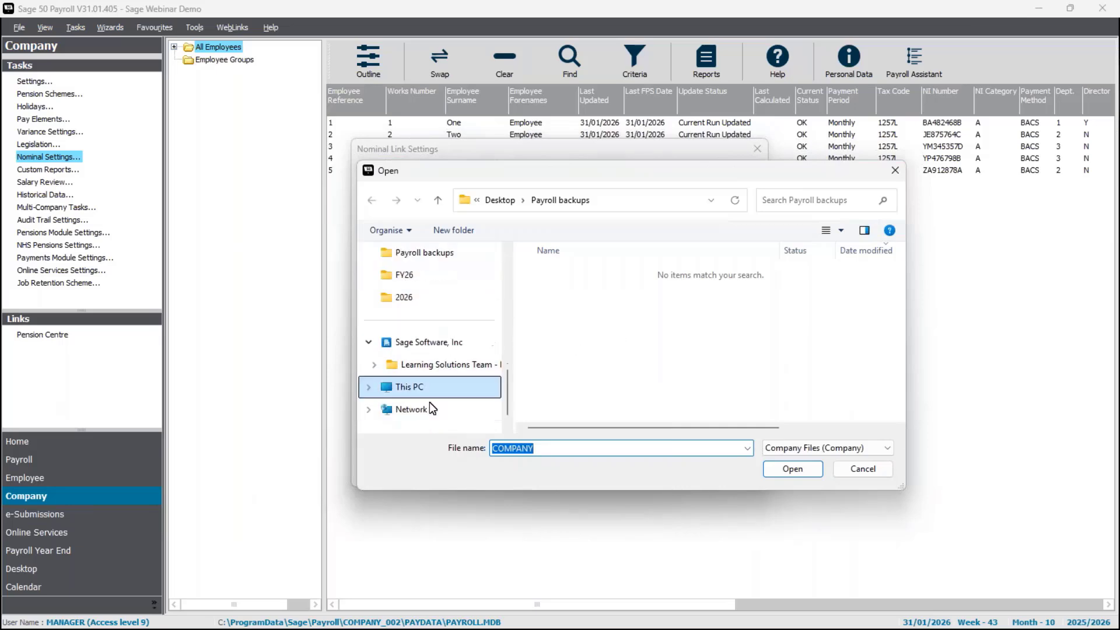
pyautogui.doubleClick(559, 296)
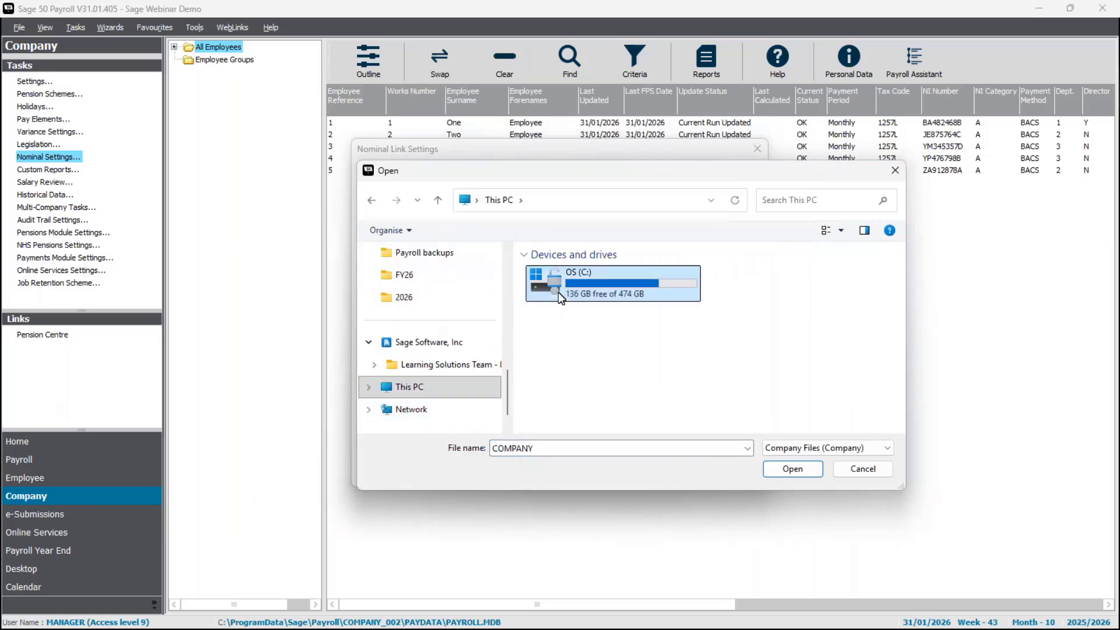
pyautogui.scroll(-2, 560, 295)
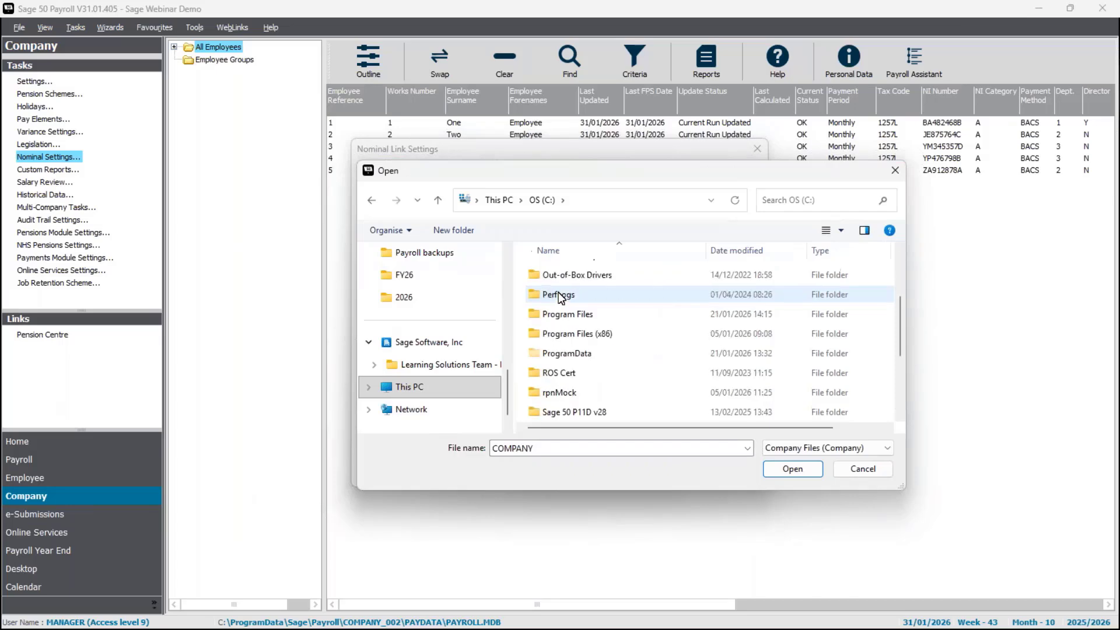
pyautogui.click(596, 353)
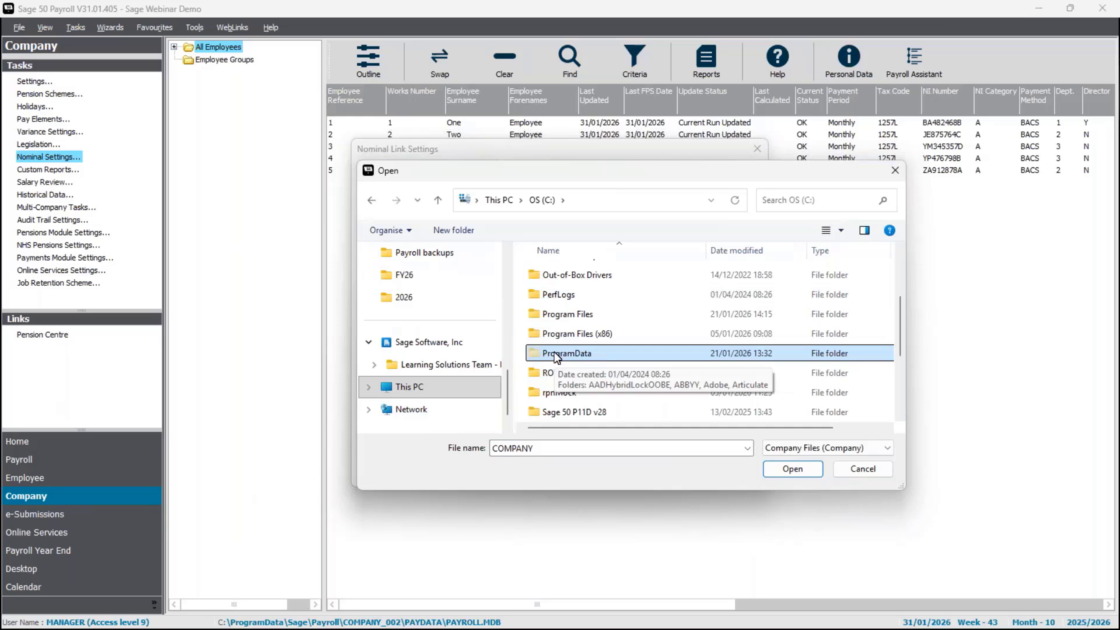
pyautogui.doubleClick(586, 357)
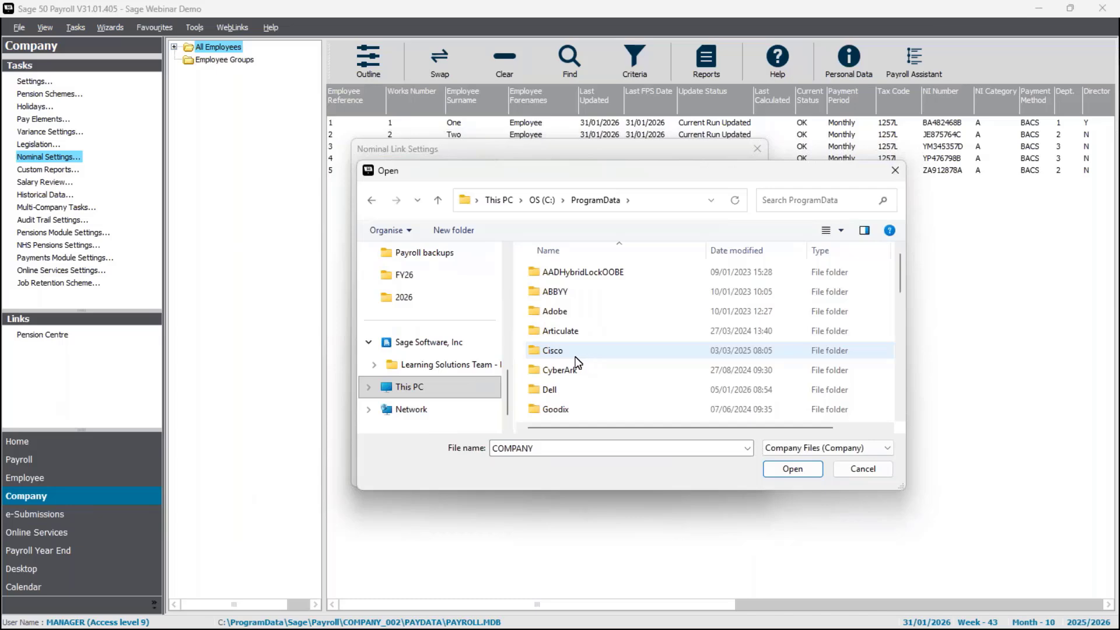
# - Go through Sage > Accounts > V33 and set the COMPANY file as the link path
pyautogui.scroll(-7, 577, 363)
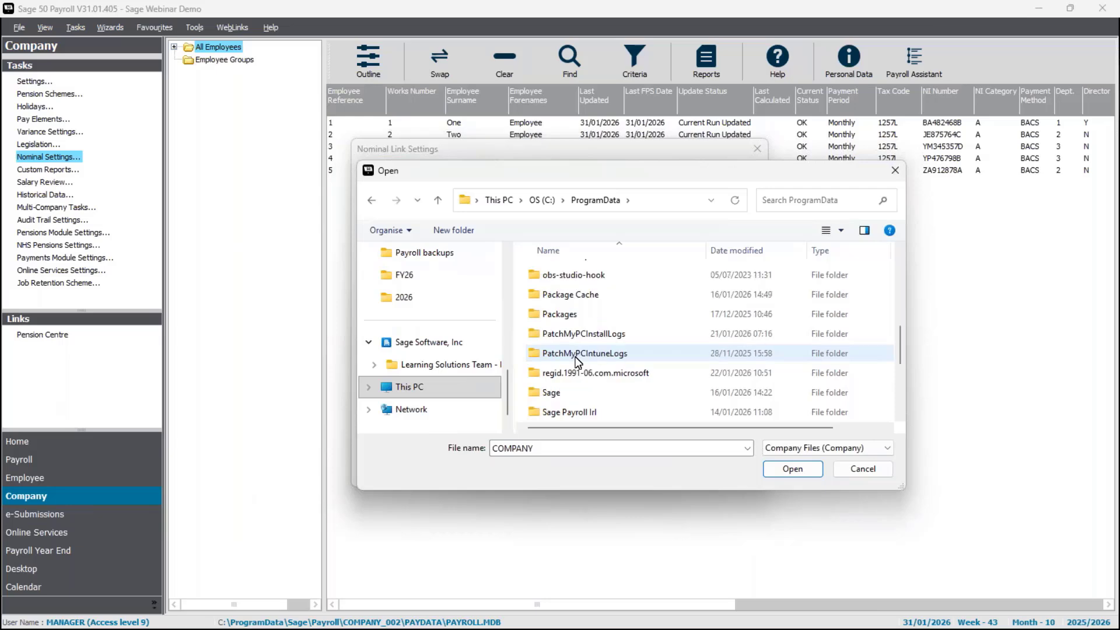
pyautogui.doubleClick(558, 393)
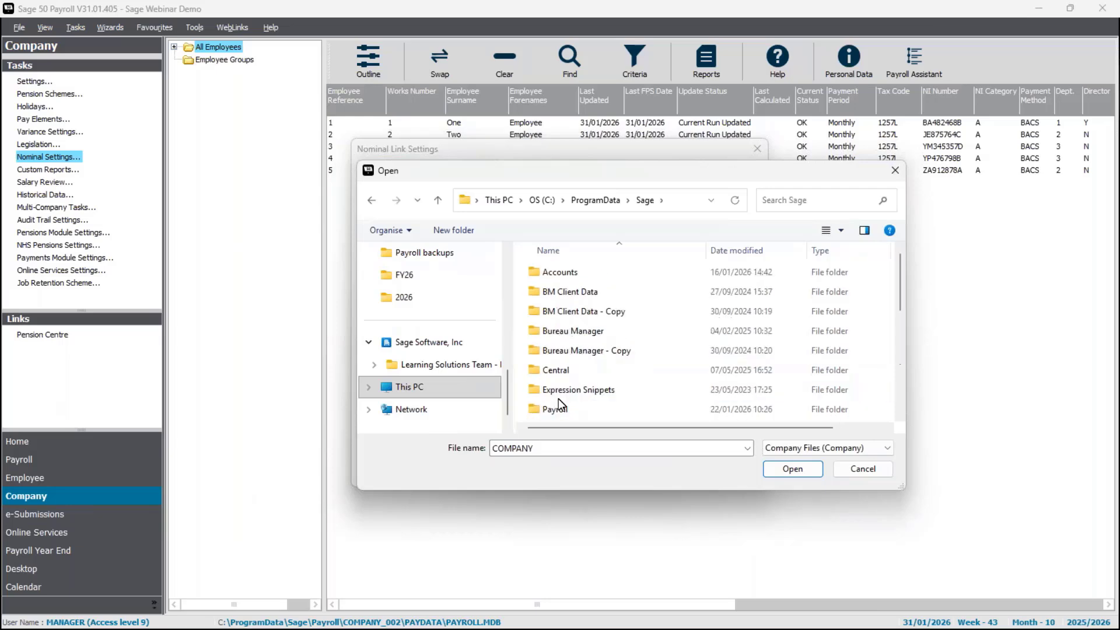
pyautogui.doubleClick(560, 272)
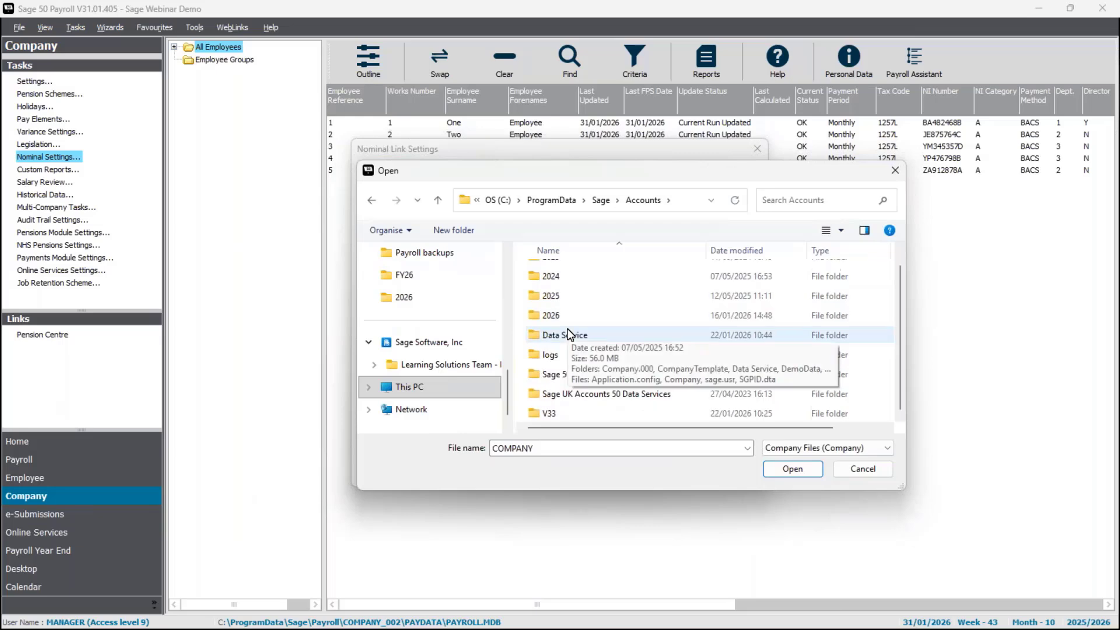
pyautogui.scroll(-1, 550, 408)
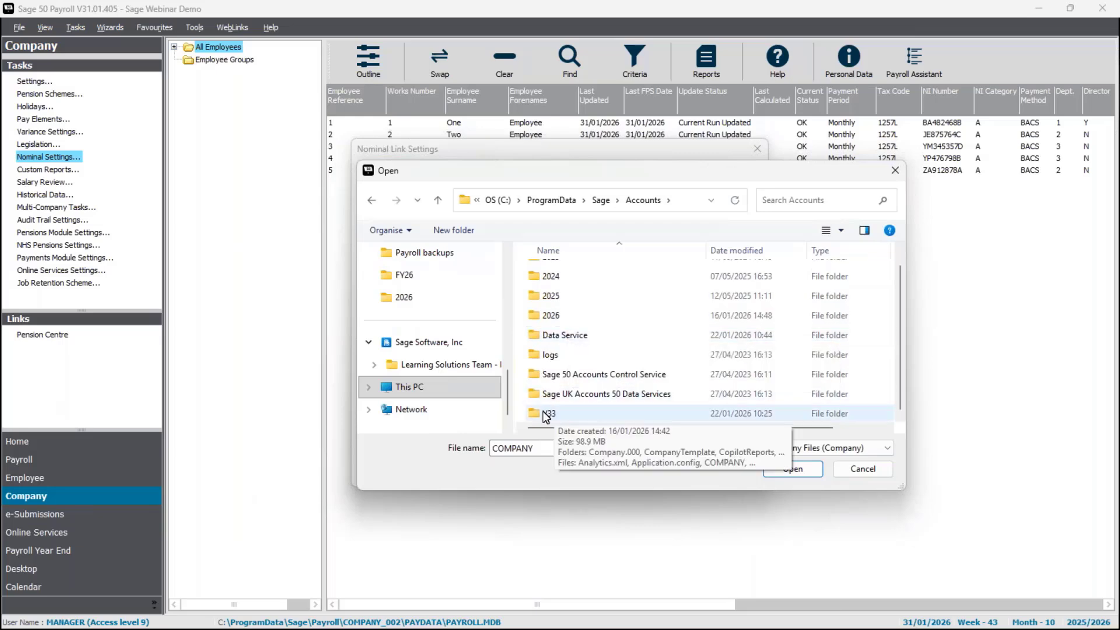
pyautogui.doubleClick(547, 413)
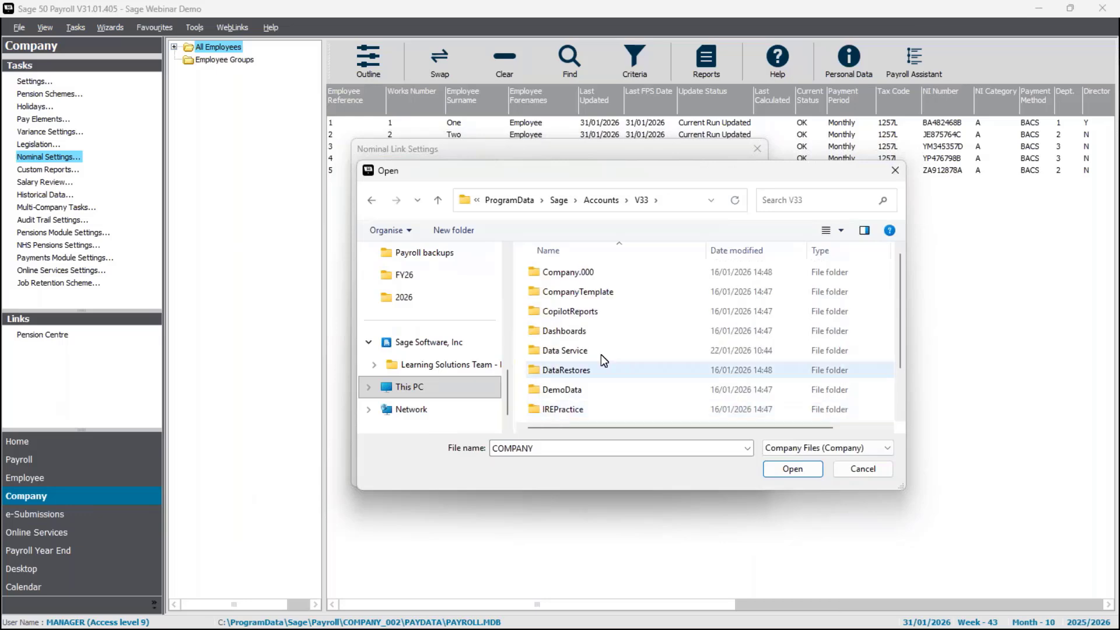
pyautogui.scroll(-1, 601, 352)
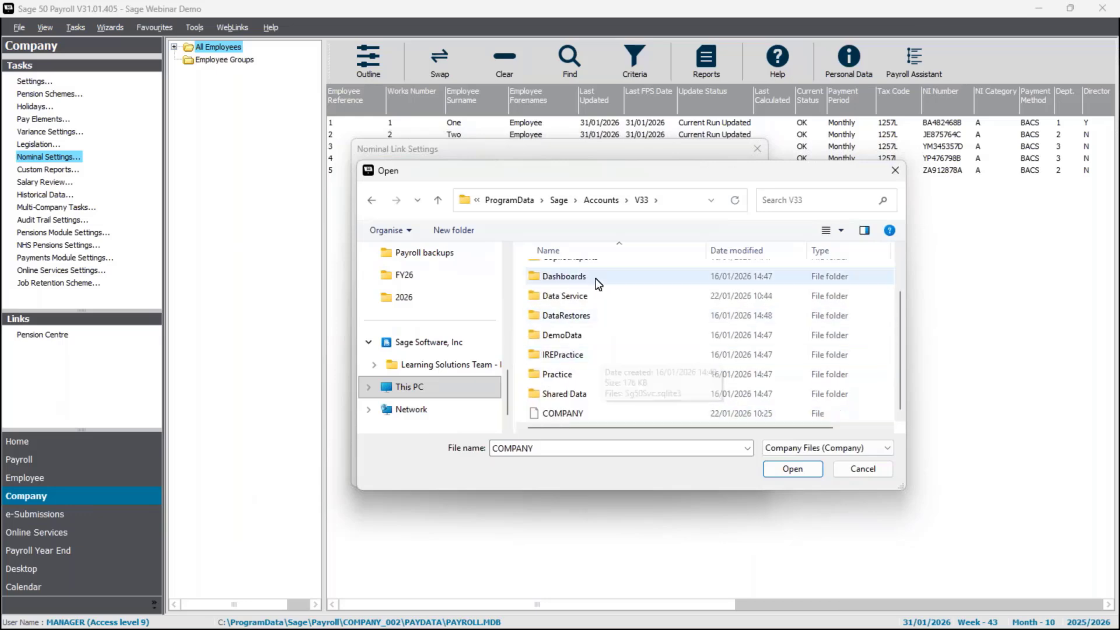
pyautogui.click(572, 416)
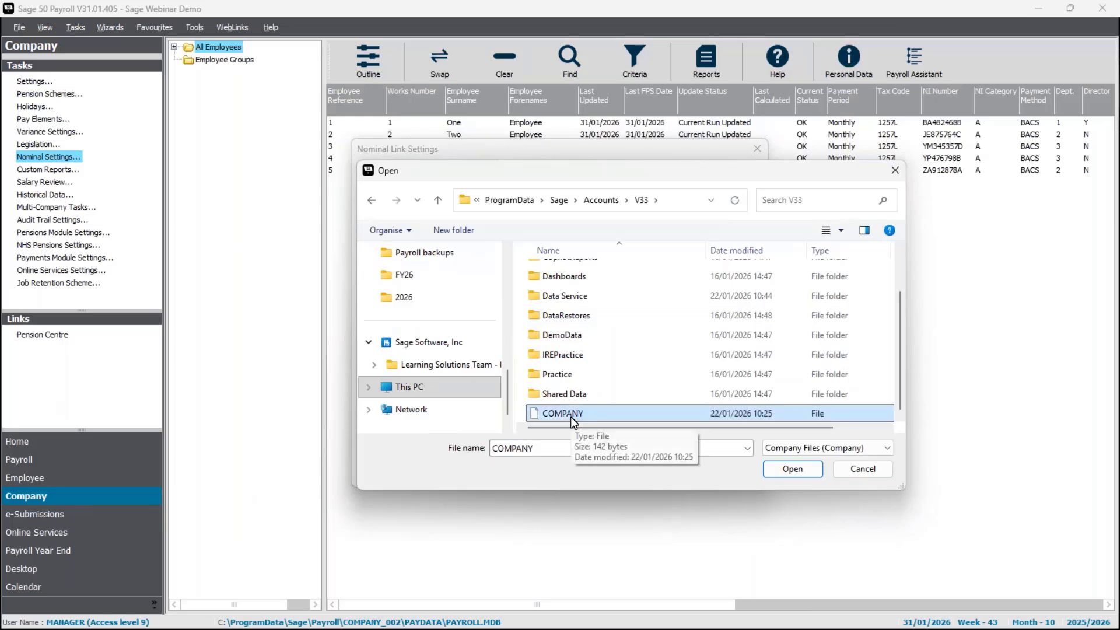
pyautogui.click(781, 470)
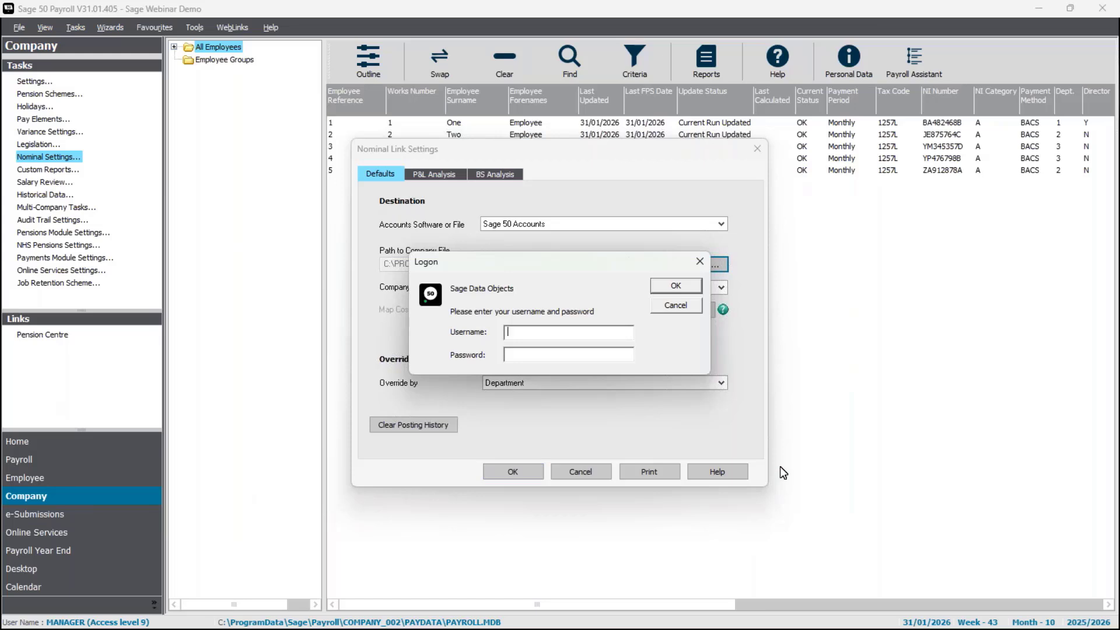
# - Log on with the accounts username and password, selecting Sage Webinar Demo as the linked company
pyautogui.write('duncan')
pyautogui.write('**')
pyautogui.click(692, 283)
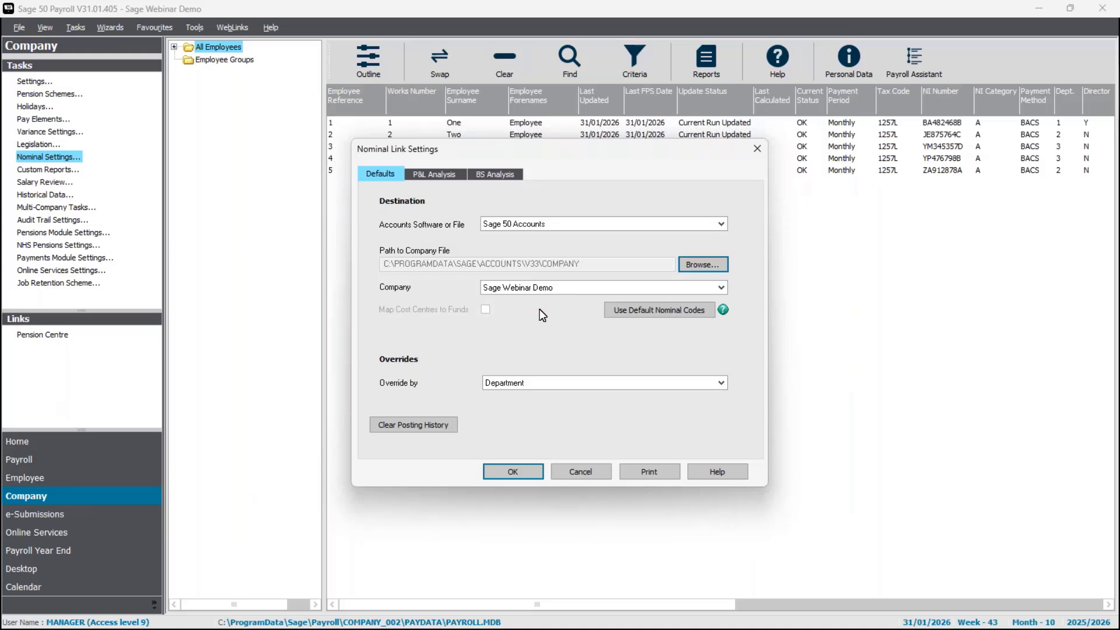
pyautogui.click(722, 288)
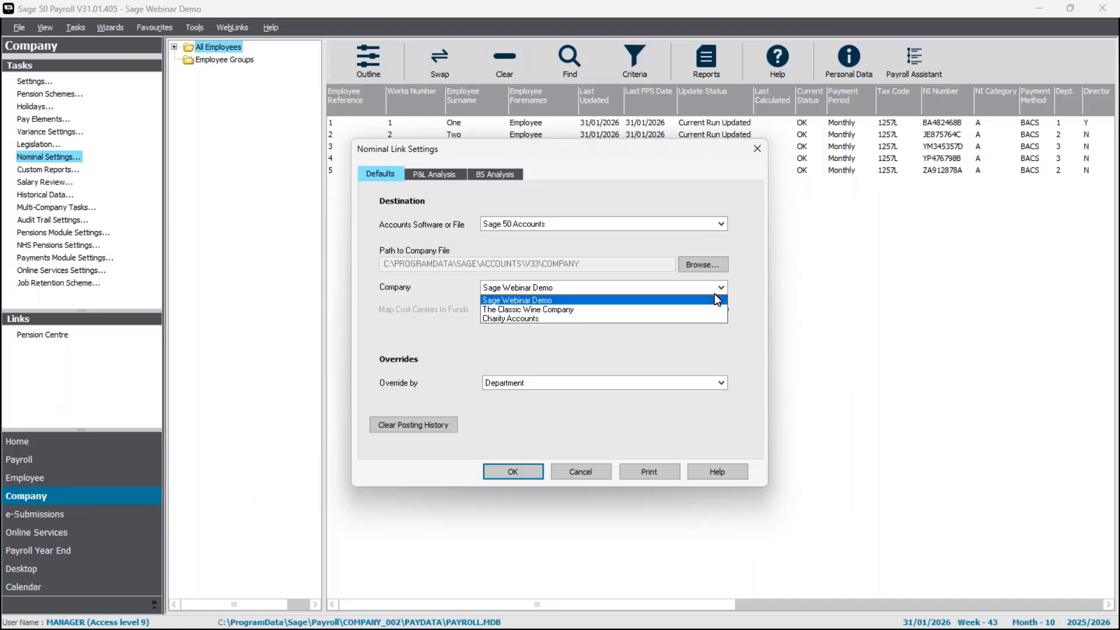
pyautogui.click(715, 297)
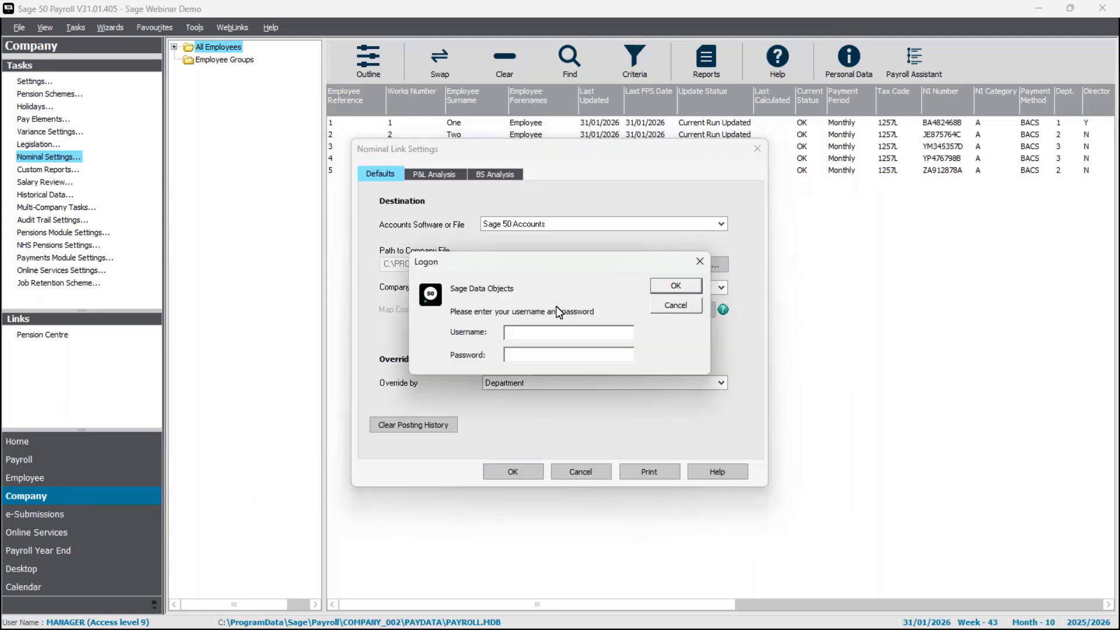
pyautogui.write('duncan')
pyautogui.press('Tab')
pyautogui.write('**')
pyautogui.press('Return')
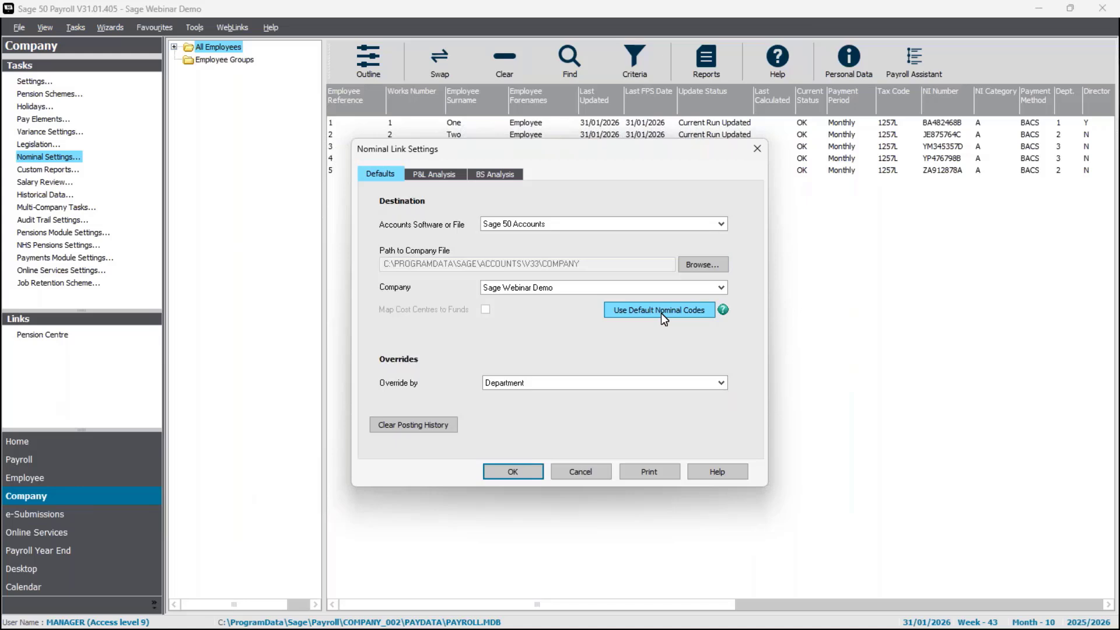
# - Apply the default nominal codes, confirming Yes to overwrite existing entries
pyautogui.click(676, 313)
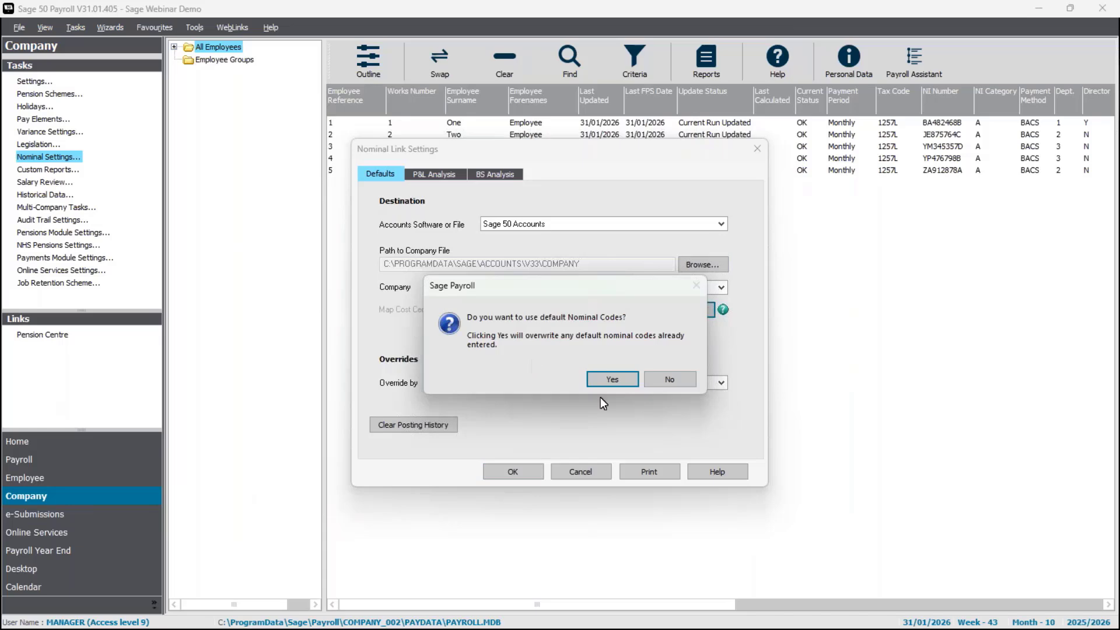
pyautogui.click(627, 382)
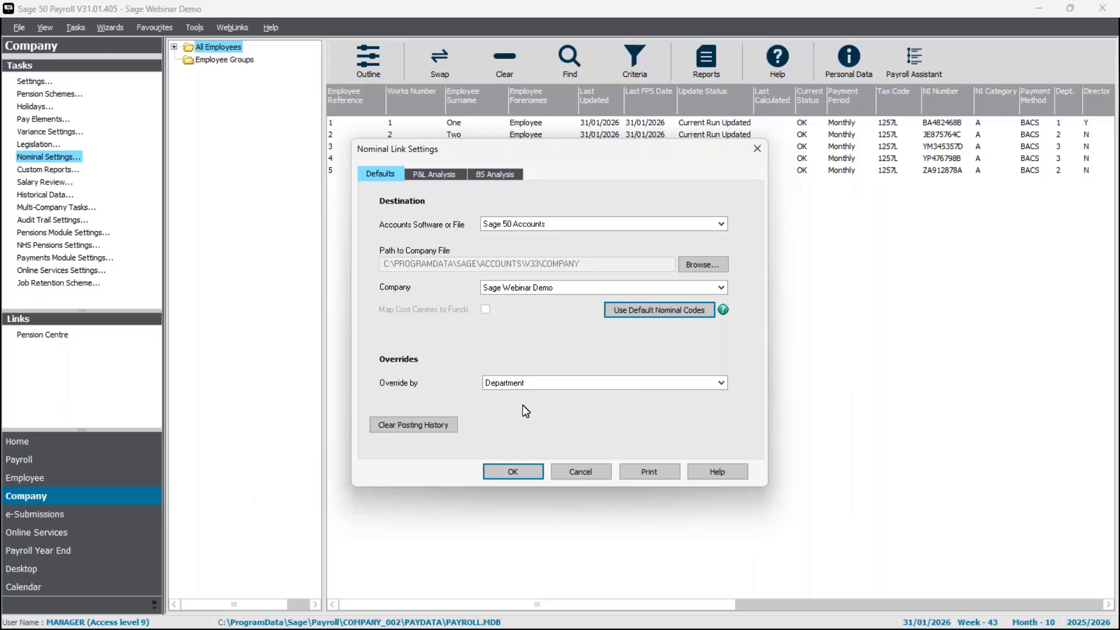
# - Leave Override by set to Department and show the P&L Analysis nominal codes
pyautogui.click(531, 384)
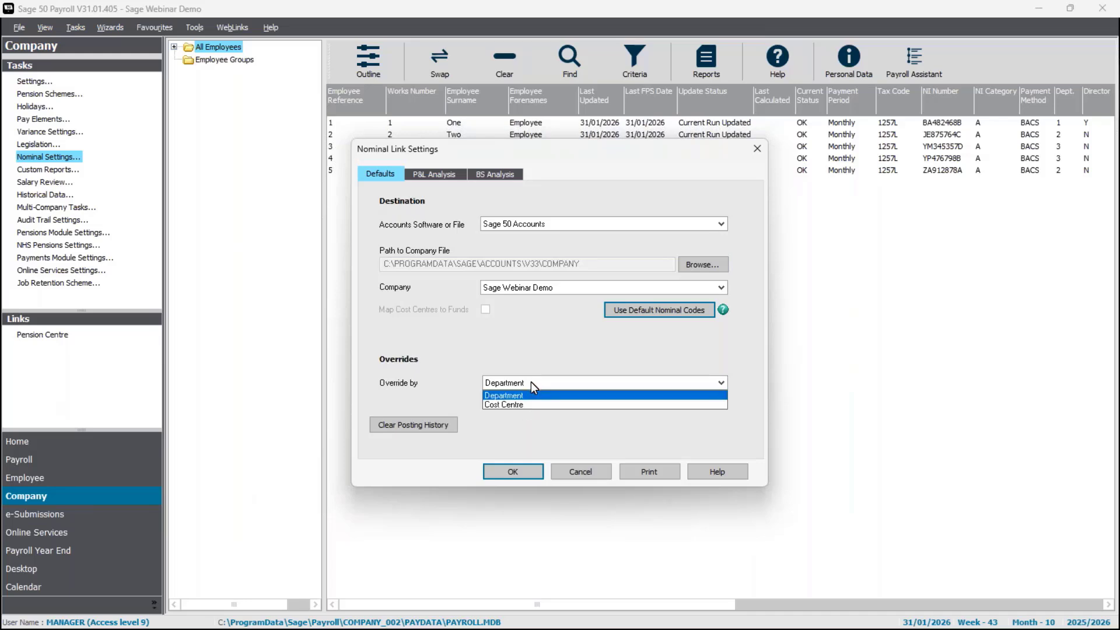
pyautogui.click(531, 383)
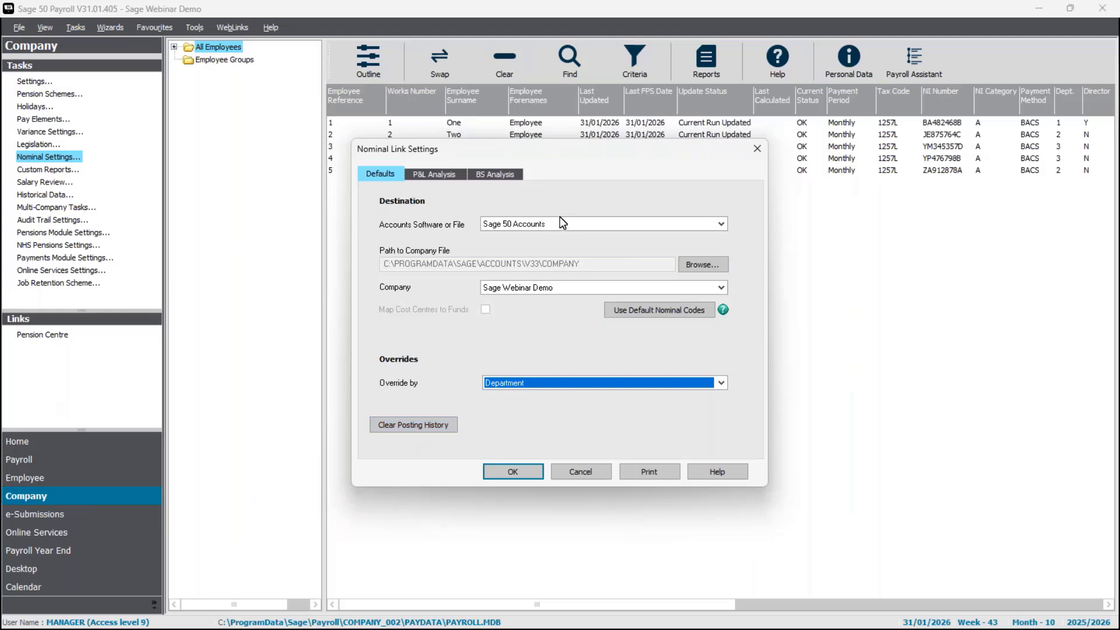
pyautogui.click(436, 177)
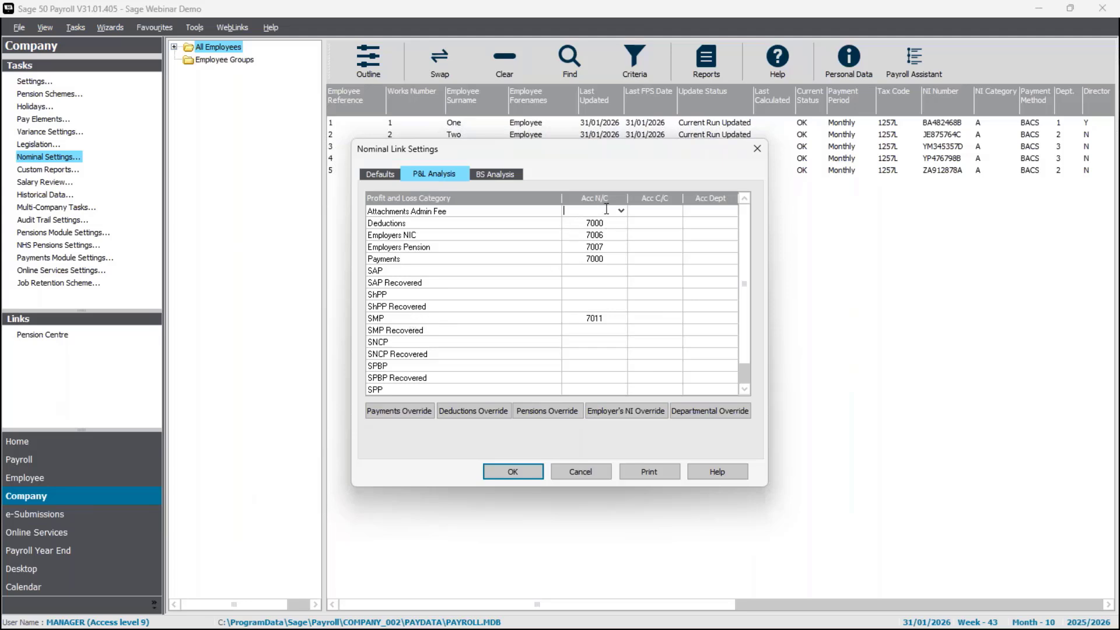
# - Set Attachments Admin Fee to nominal code 7009 (Adjustments)
pyautogui.write('7009')
pyautogui.press('Tab')
pyautogui.click(611, 212)
pyautogui.click(622, 210)
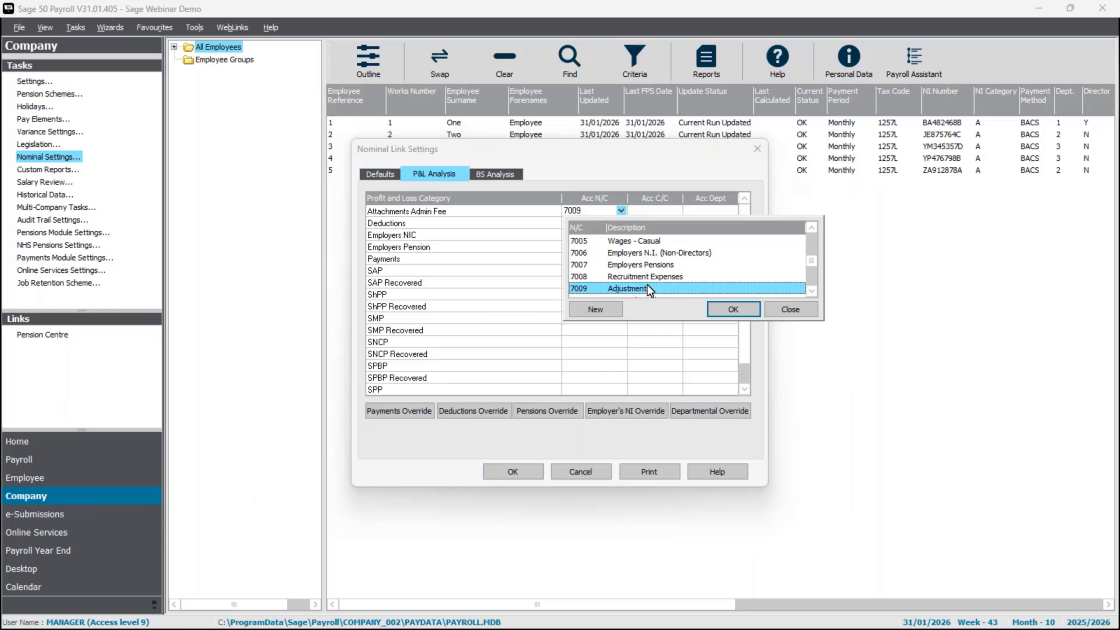
pyautogui.click(733, 312)
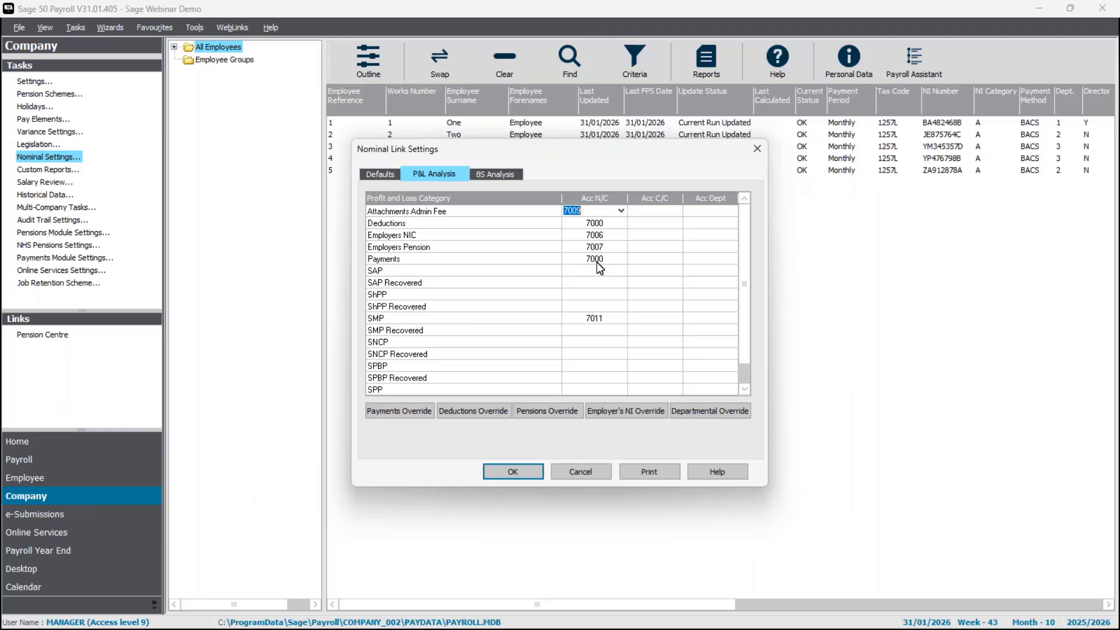
# - Enter code 7011 for SAP, ShPP, SMP, SNCP, SPBP, SPP and their Recovered rows
pyautogui.click(599, 272)
pyautogui.write('7011')
pyautogui.press('Return')
pyautogui.write('7011')
pyautogui.press('Return')
pyautogui.write('7011')
pyautogui.press('Return')
pyautogui.write('70')
pyautogui.press('Return')
pyautogui.write('7011')
pyautogui.press('Return')
pyautogui.write('7011')
pyautogui.press('Return')
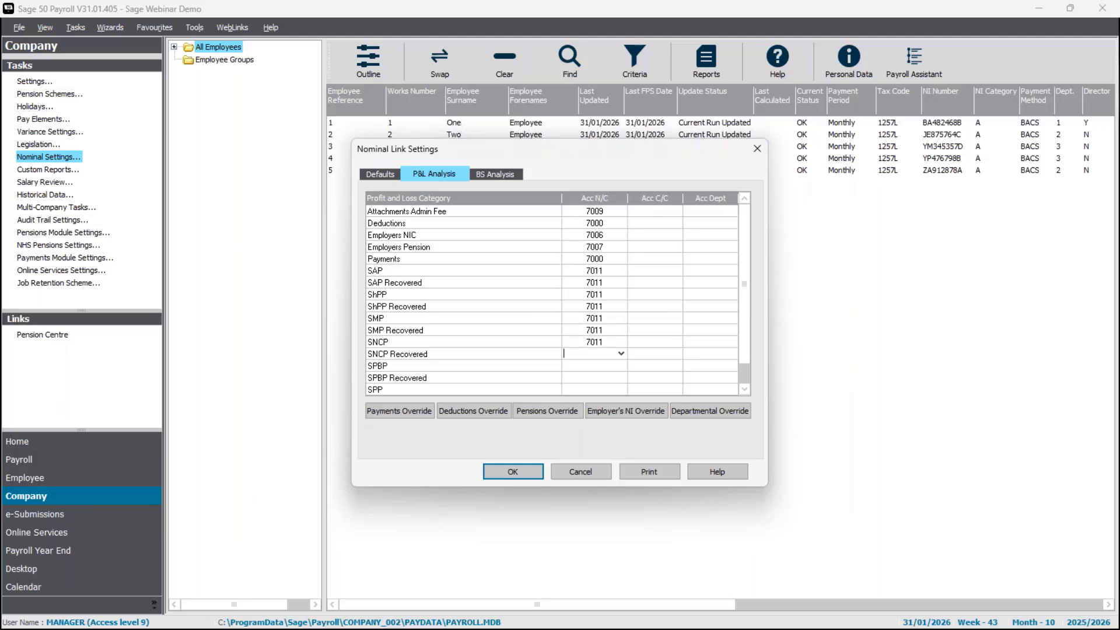
pyautogui.write('7011')
pyautogui.press('Return')
pyautogui.write('7011')
pyautogui.press('Return')
pyautogui.write('7011')
pyautogui.press('Return')
pyautogui.write('7011')
pyautogui.press('Return')
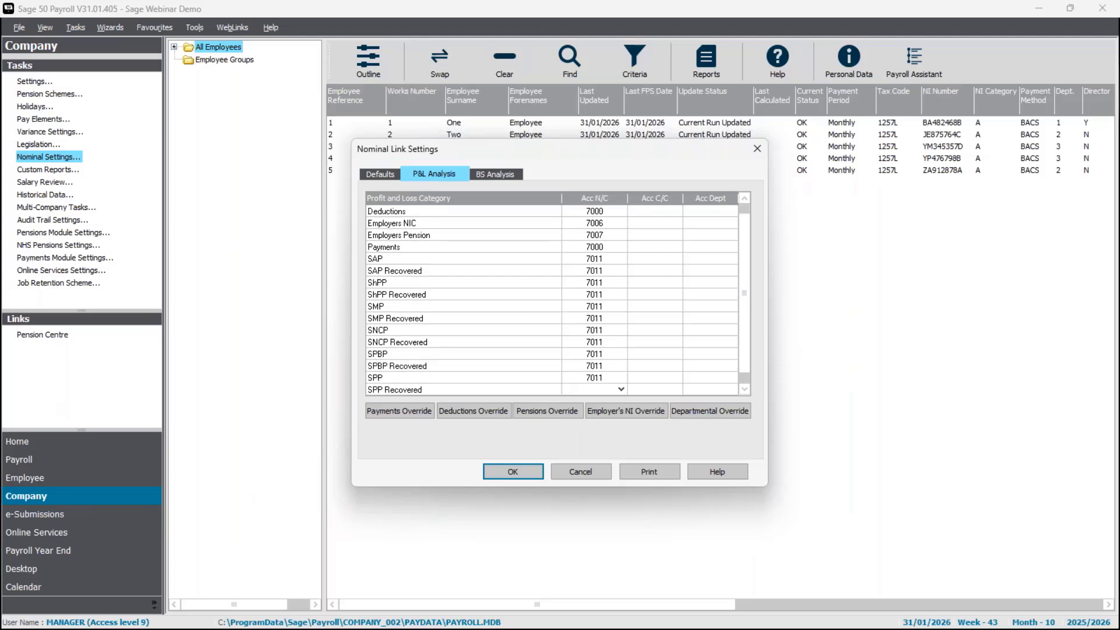
pyautogui.write('7011')
pyautogui.press('Return')
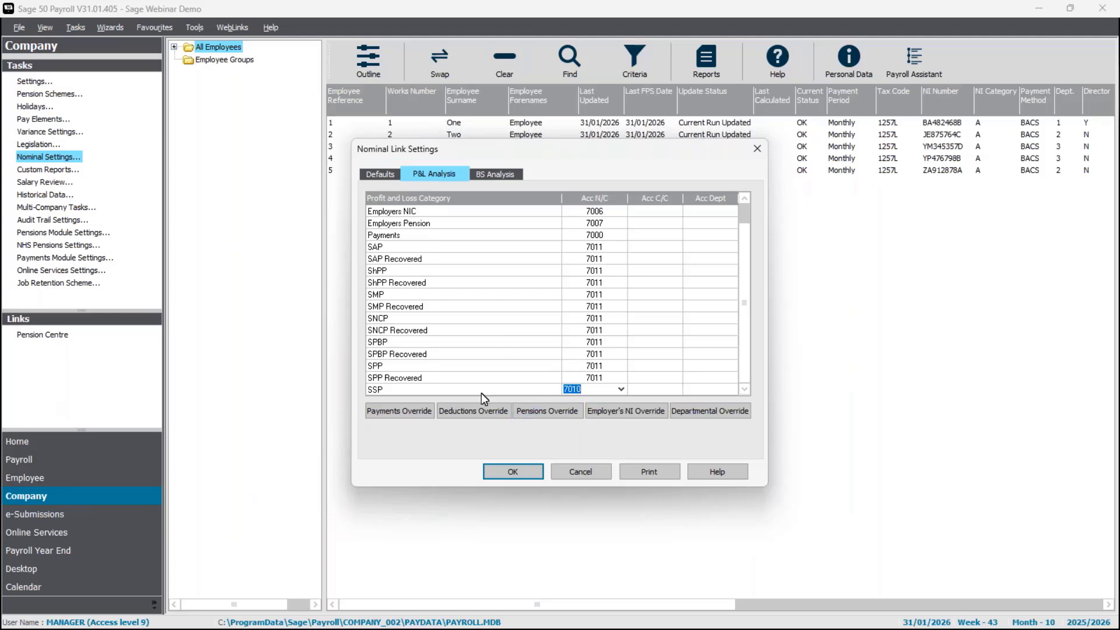
# - Review the SSP cost centre and department columns, then display the BS Analysis codes such as PAYE 2210
pyautogui.click(650, 390)
pyautogui.click(724, 212)
pyautogui.click(722, 228)
pyautogui.click(708, 225)
pyautogui.click(702, 236)
pyautogui.click(503, 173)
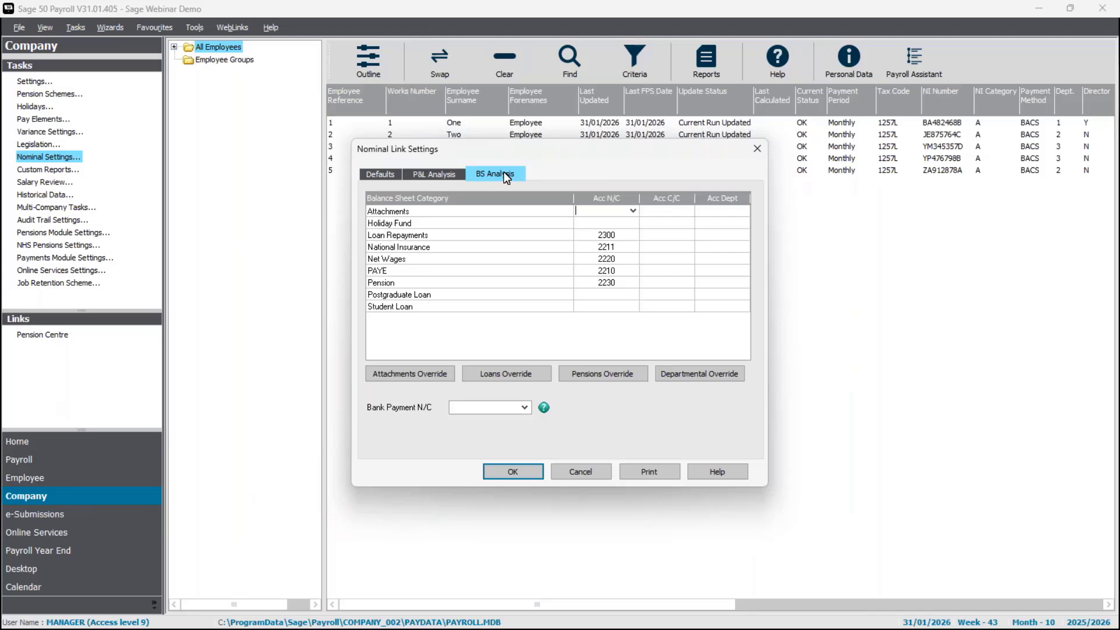
# - Open the Attachments Acc N/C lookup and browse codes such as 2230 Pension Fund
pyautogui.click(632, 212)
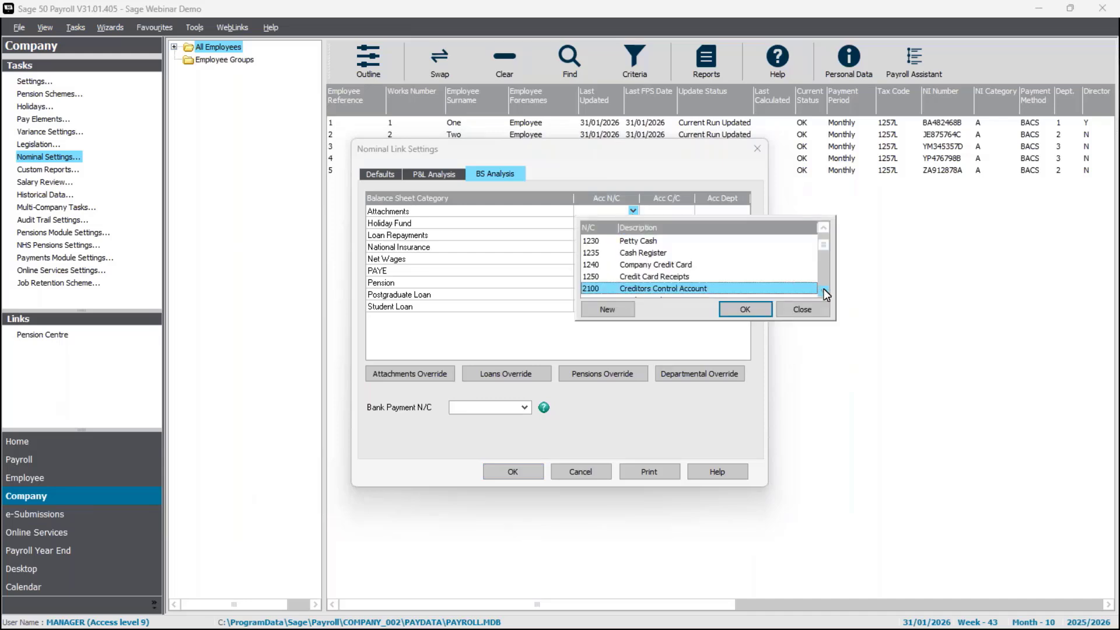
pyautogui.click(824, 290)
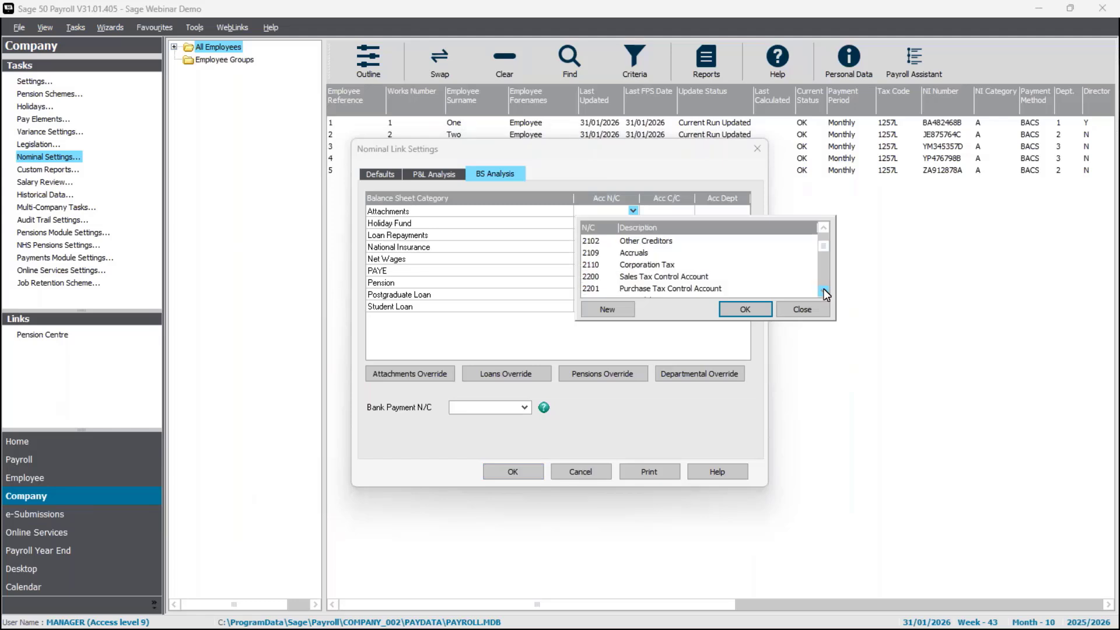
pyautogui.click(824, 290)
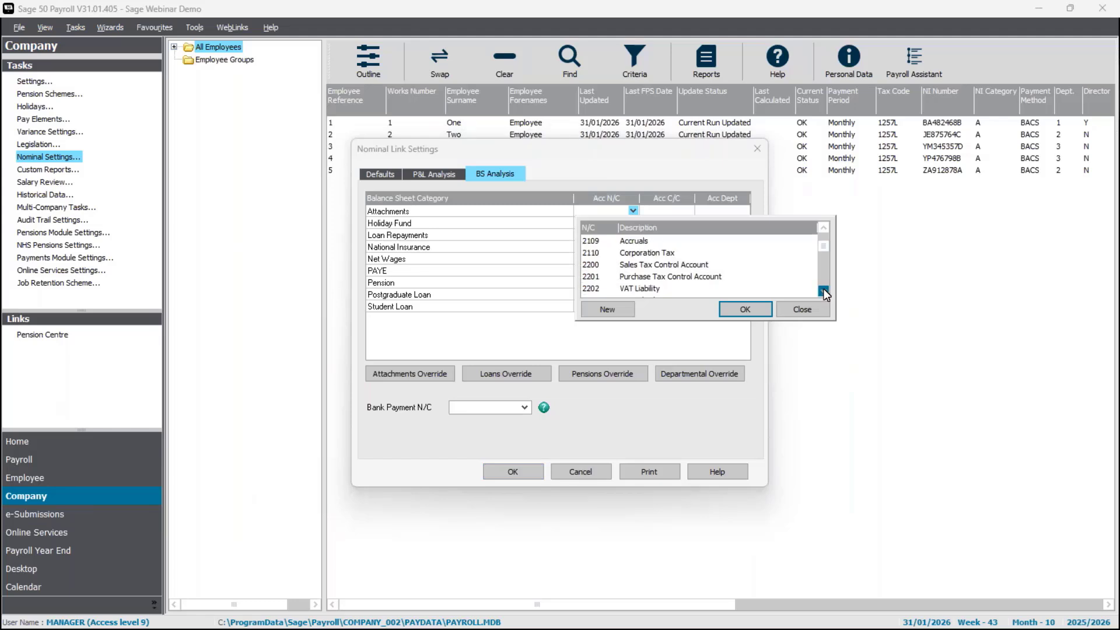
pyautogui.click(823, 291)
pyautogui.click(823, 290)
pyautogui.click(823, 291)
pyautogui.click(824, 291)
pyautogui.click(824, 291)
pyautogui.click(824, 291)
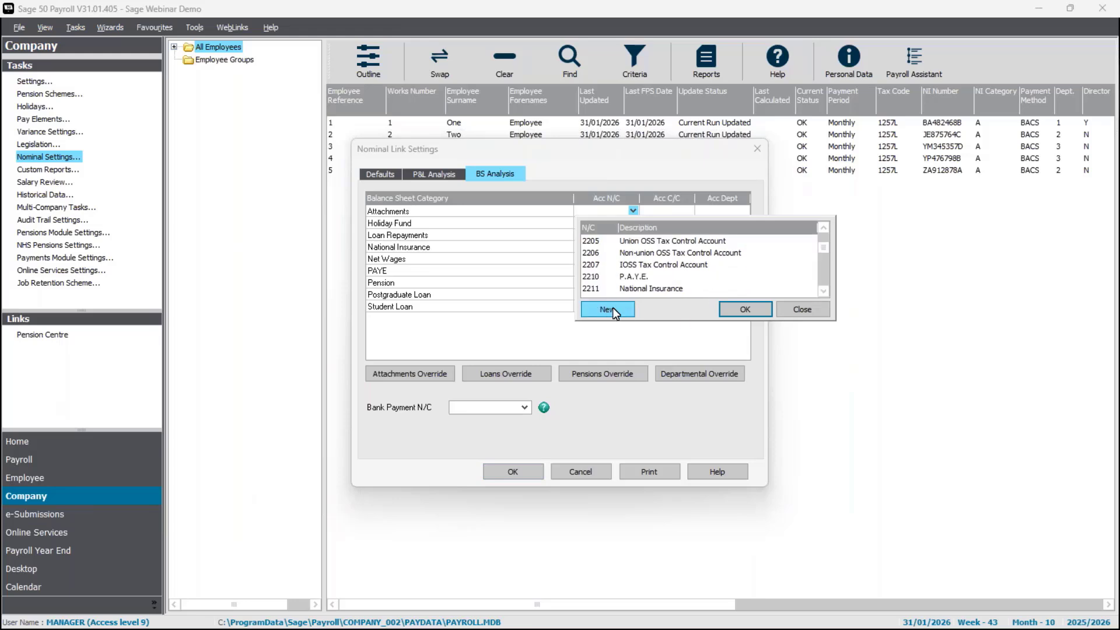
pyautogui.click(823, 290)
pyautogui.click(823, 291)
pyautogui.click(823, 290)
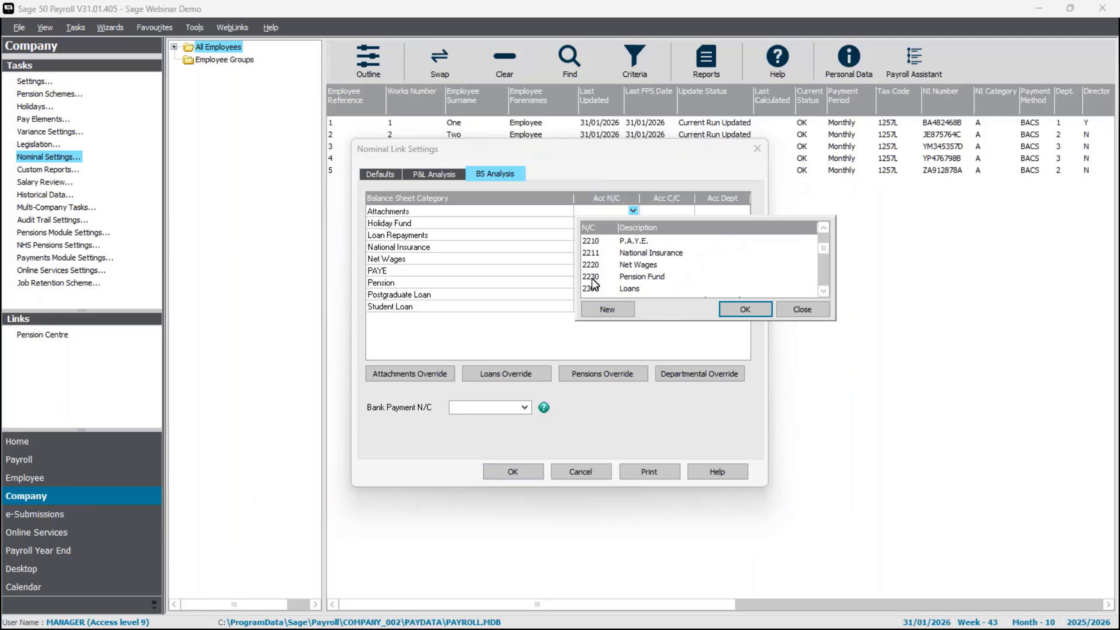
# - Create nominal code 2240 described as 'Attachments' and assign it to the Attachments row
pyautogui.click(620, 309)
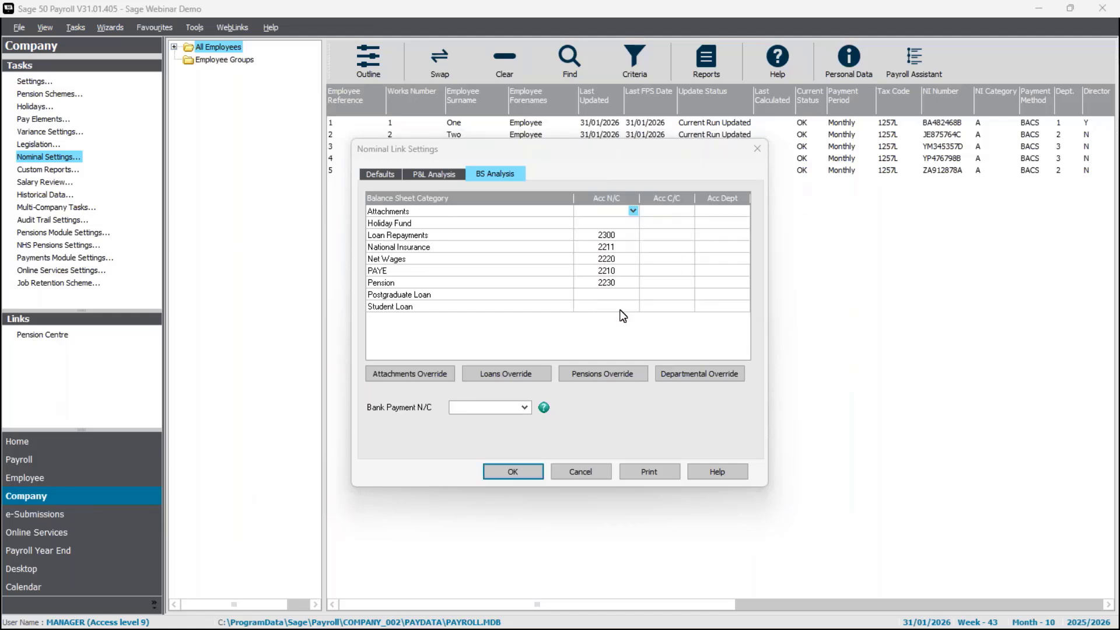
pyautogui.write('2240')
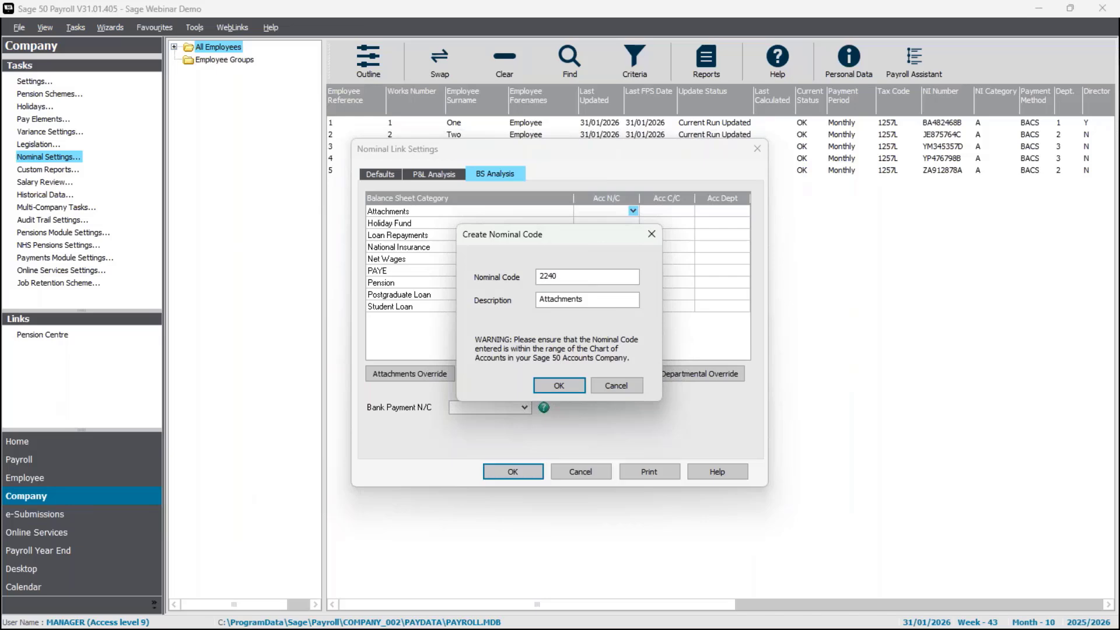
pyautogui.press('Tab')
pyautogui.click(598, 299)
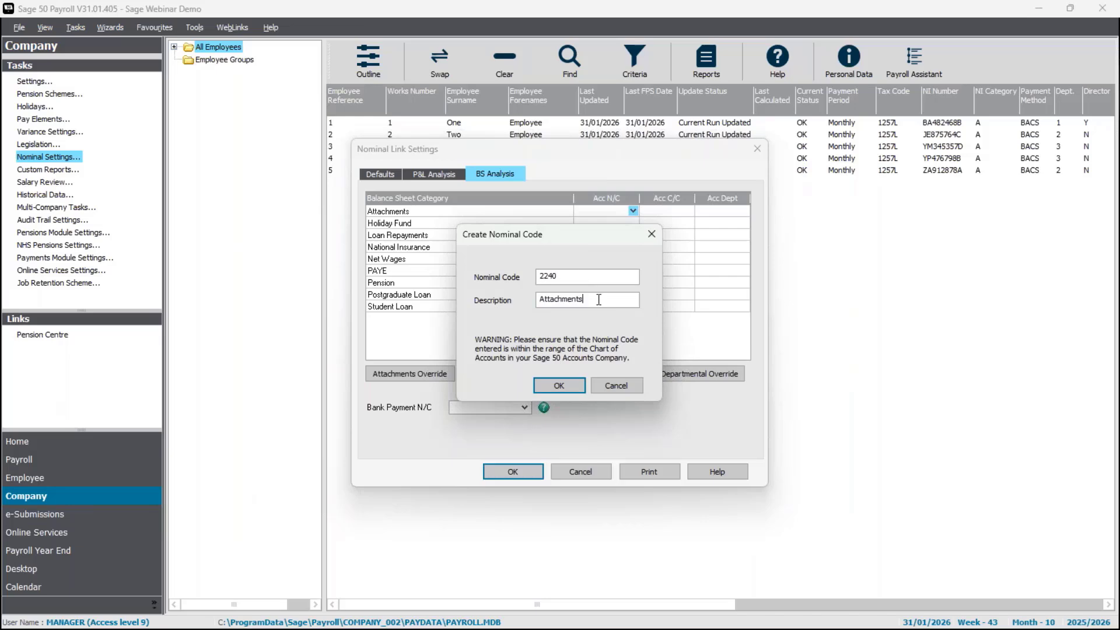
pyautogui.click(548, 383)
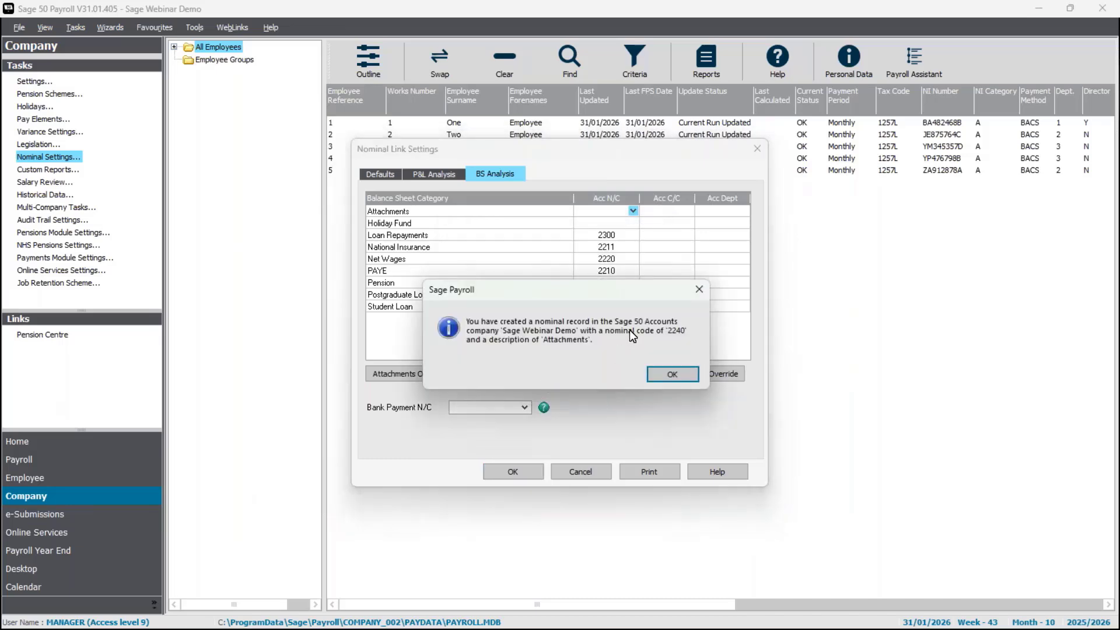
pyautogui.click(671, 376)
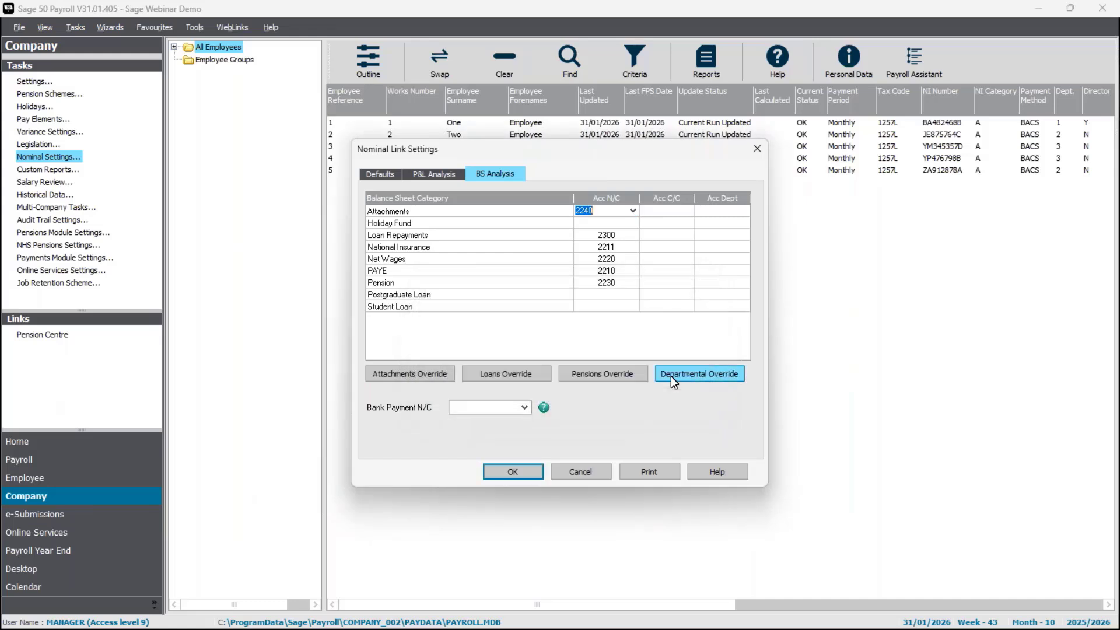
pyautogui.click(615, 222)
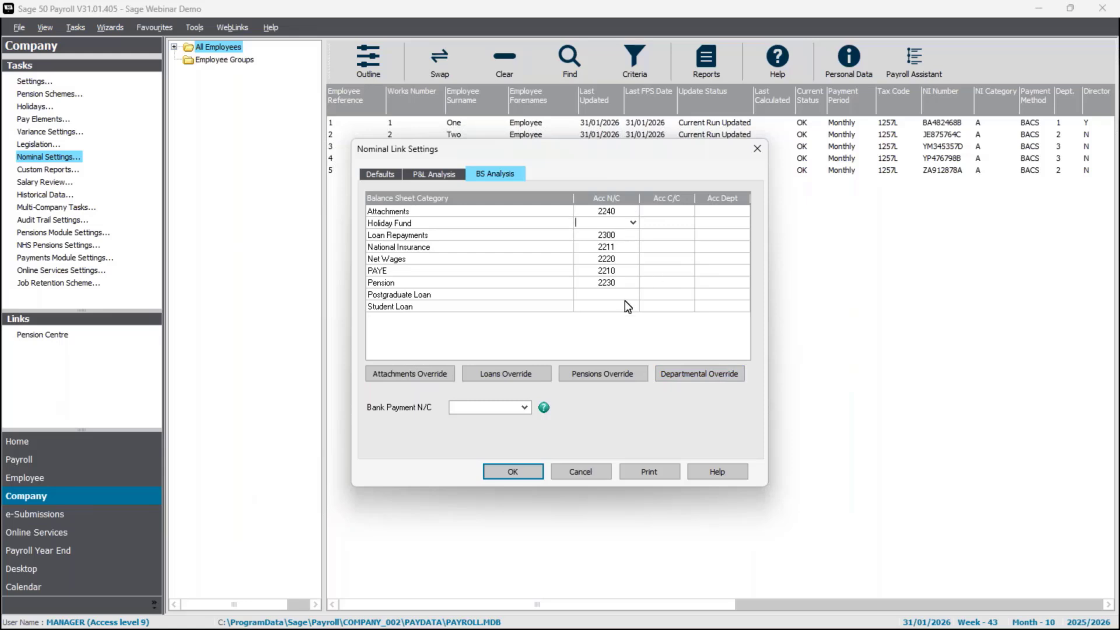
# - Set the Postgraduate Loan and Student Loan account codes to 2210, matching PAYE
pyautogui.click(614, 273)
pyautogui.click(606, 295)
pyautogui.write('2110')
pyautogui.press('BackSpace')
pyautogui.press('BackSpace')
pyautogui.press('BackSpace')
pyautogui.write('210')
pyautogui.press('Return')
pyautogui.write('2210')
pyautogui.press('Tab')
# - Set Bank Payment N/C to 1200 Bank Current Account and save the nominal link settings
pyautogui.click(524, 408)
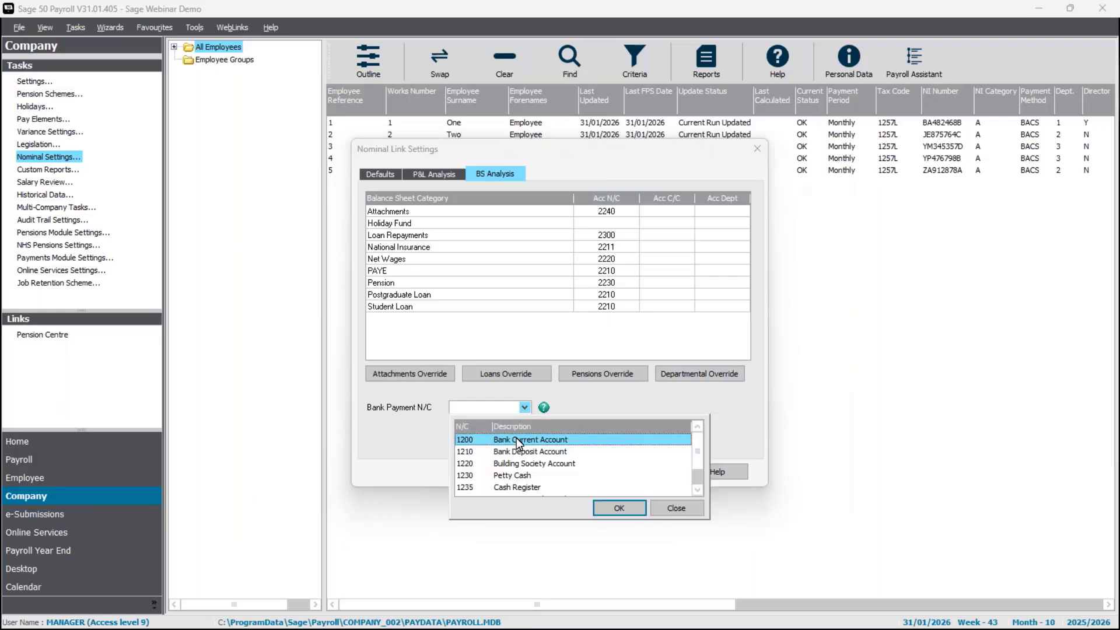
pyautogui.doubleClick(517, 439)
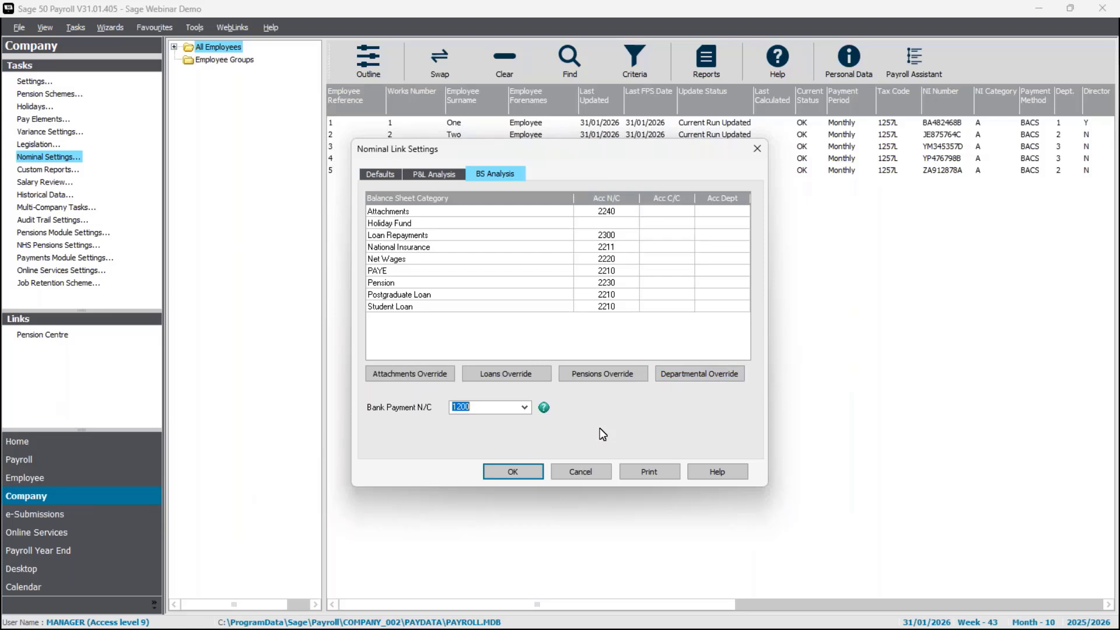
pyautogui.click(519, 480)
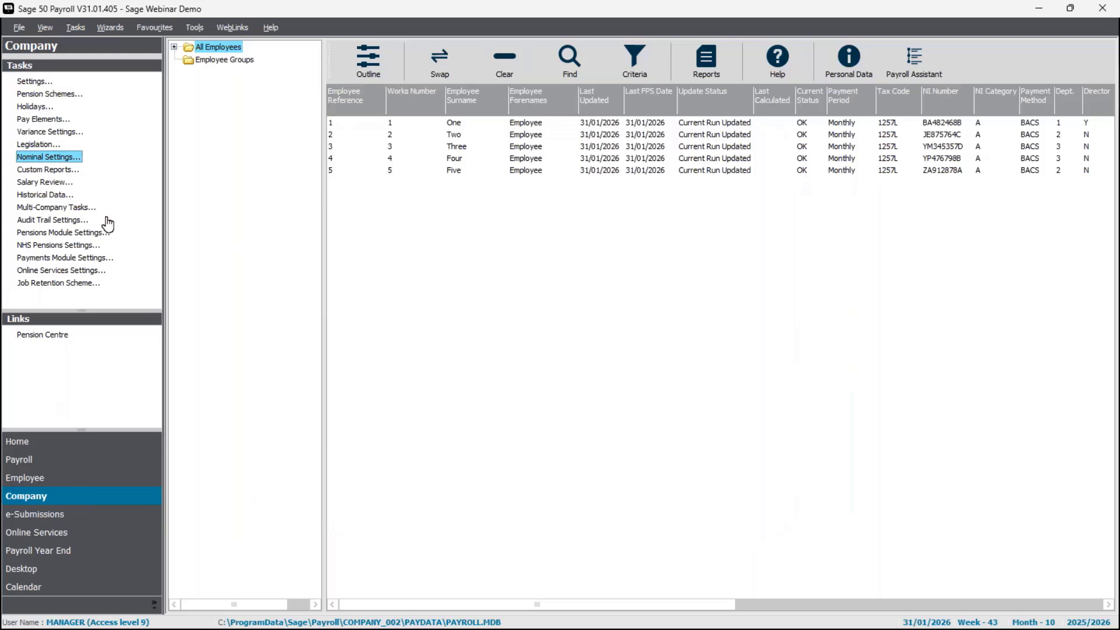
# - Reopen Nominal Settings and log on to Sage Data Objects with the username and password
pyautogui.click(67, 162)
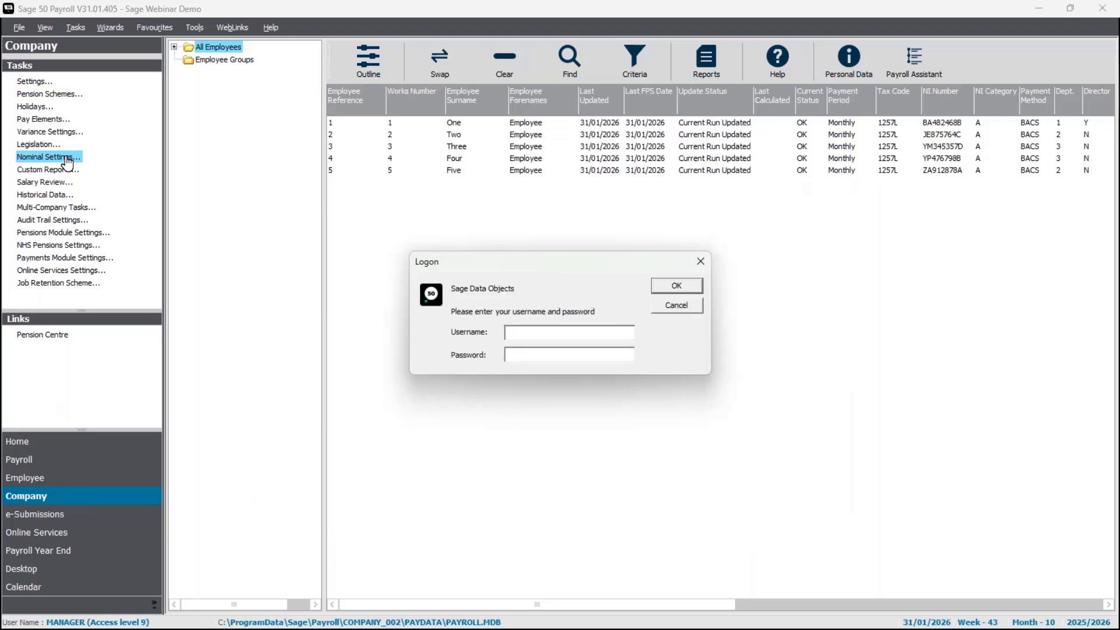
pyautogui.write('duncan')
pyautogui.press('Tab')
pyautogui.write('***')
pyautogui.press('Return')
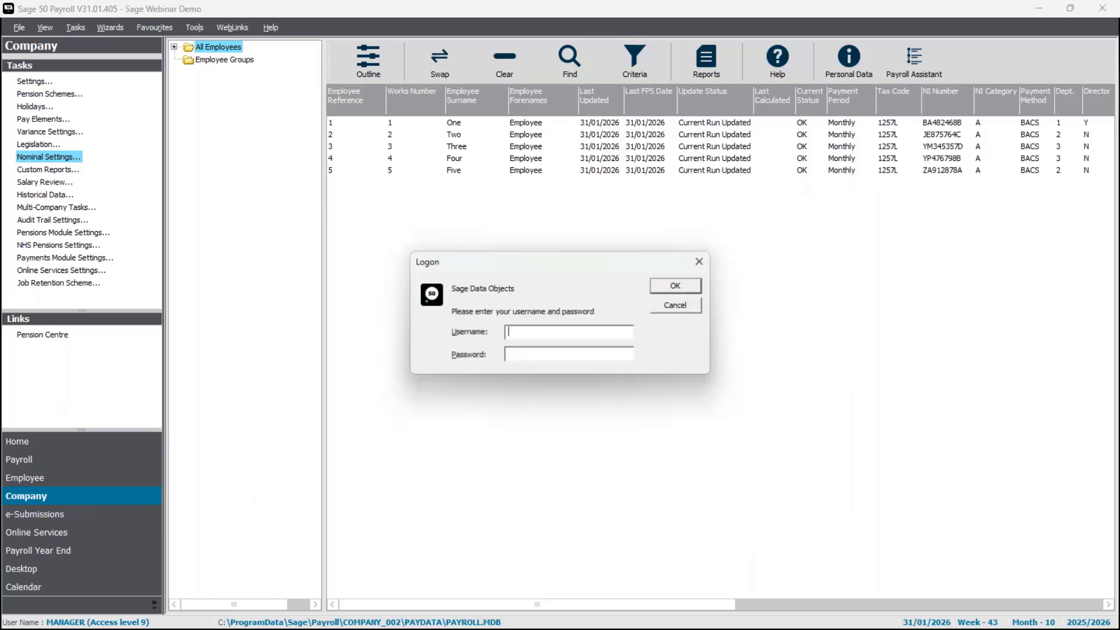
pyautogui.write('duncan')
pyautogui.press('Tab')
pyautogui.write('**')
pyautogui.press('Return')
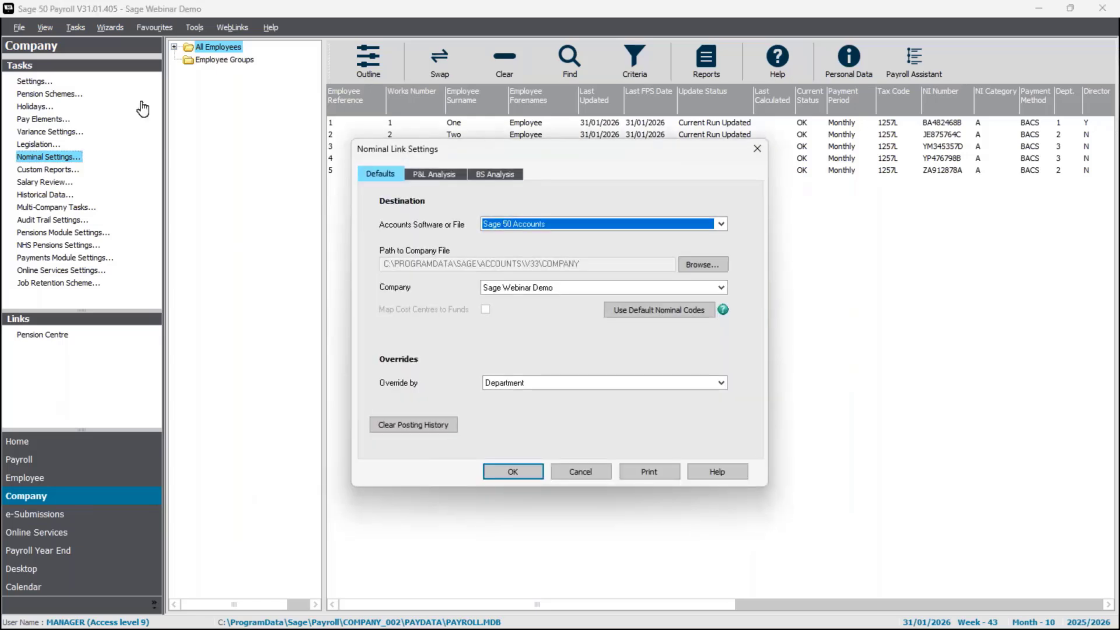
# - Show the P&L Analysis grid, with Payments on 7000 and Attachments Admin Fee on 7009
pyautogui.click(426, 174)
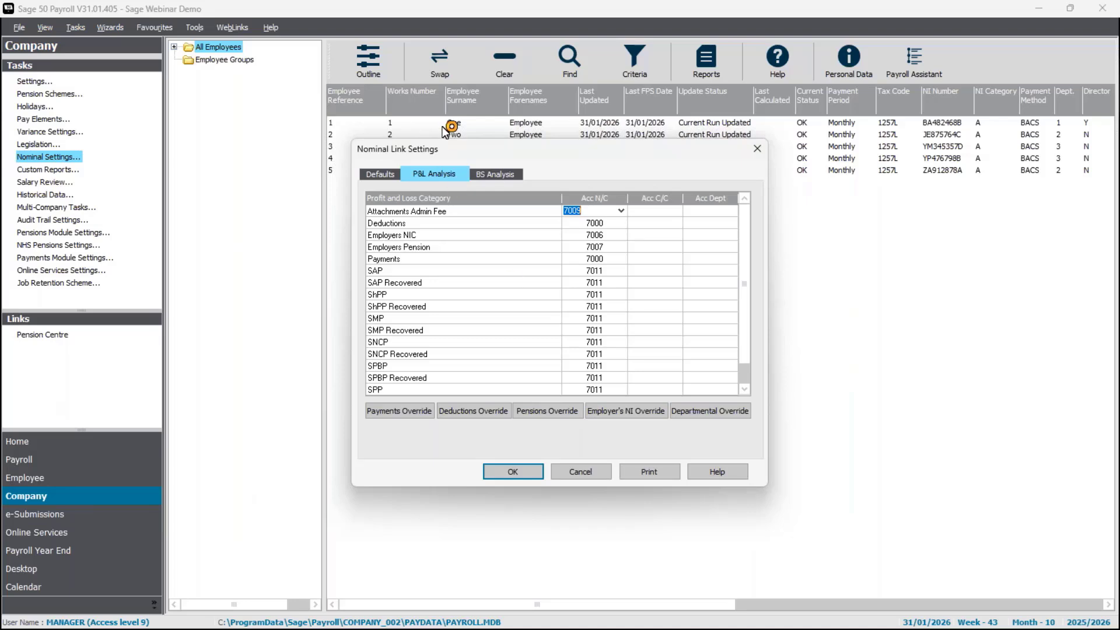
pyautogui.click(402, 420)
# - Add a Commission payment override posting to 6100 Sales Commissions
pyautogui.click(404, 414)
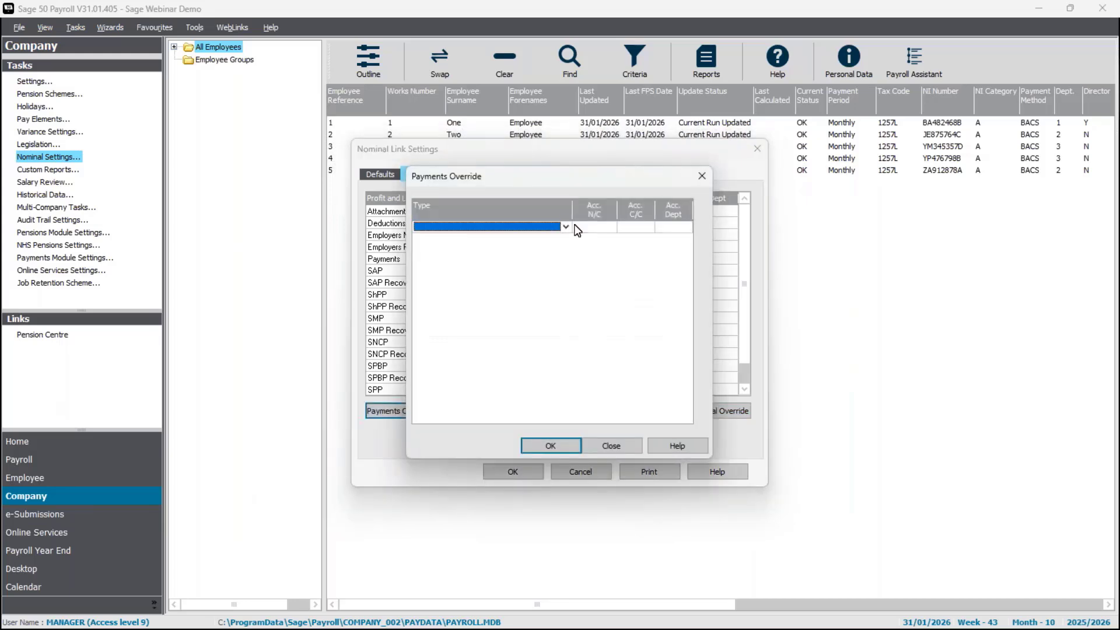
pyautogui.click(566, 228)
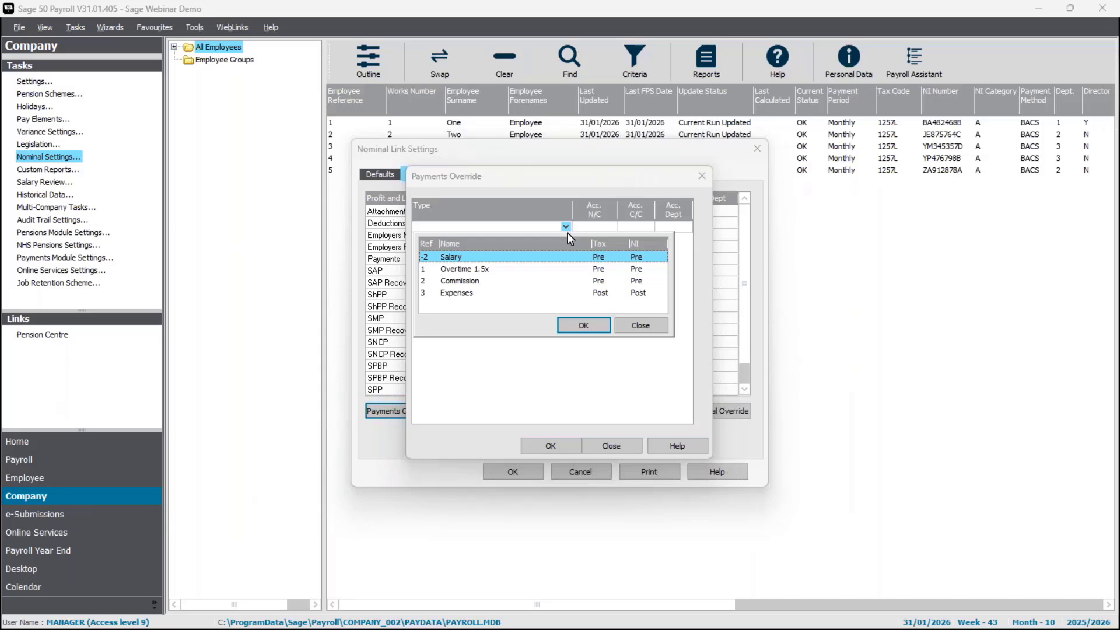
pyautogui.click(454, 281)
pyautogui.click(582, 325)
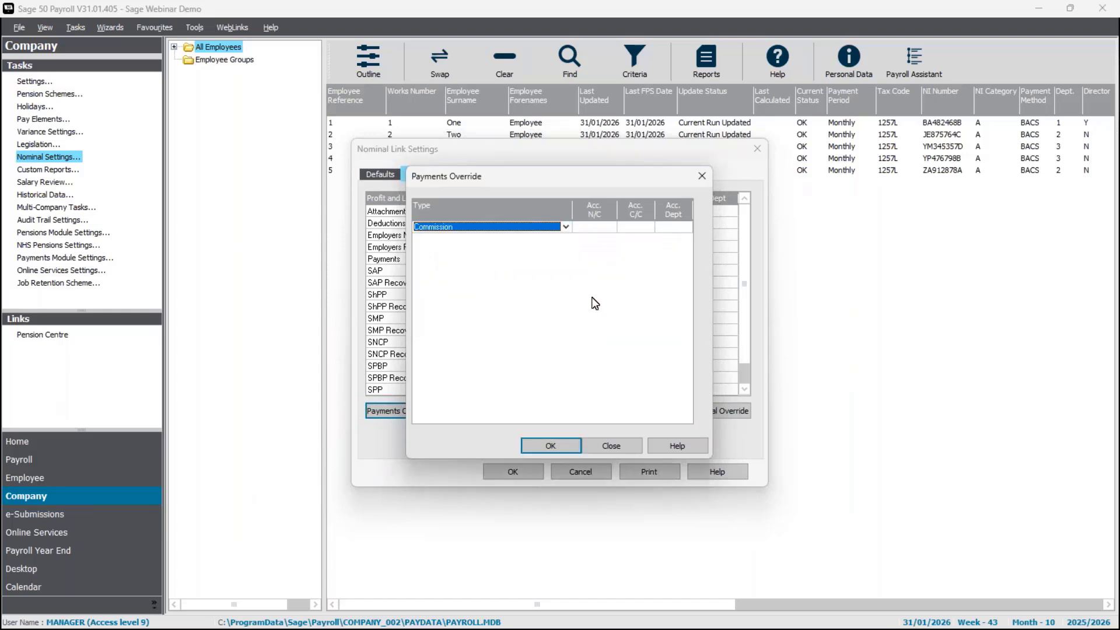
pyautogui.click(612, 227)
pyautogui.click(611, 228)
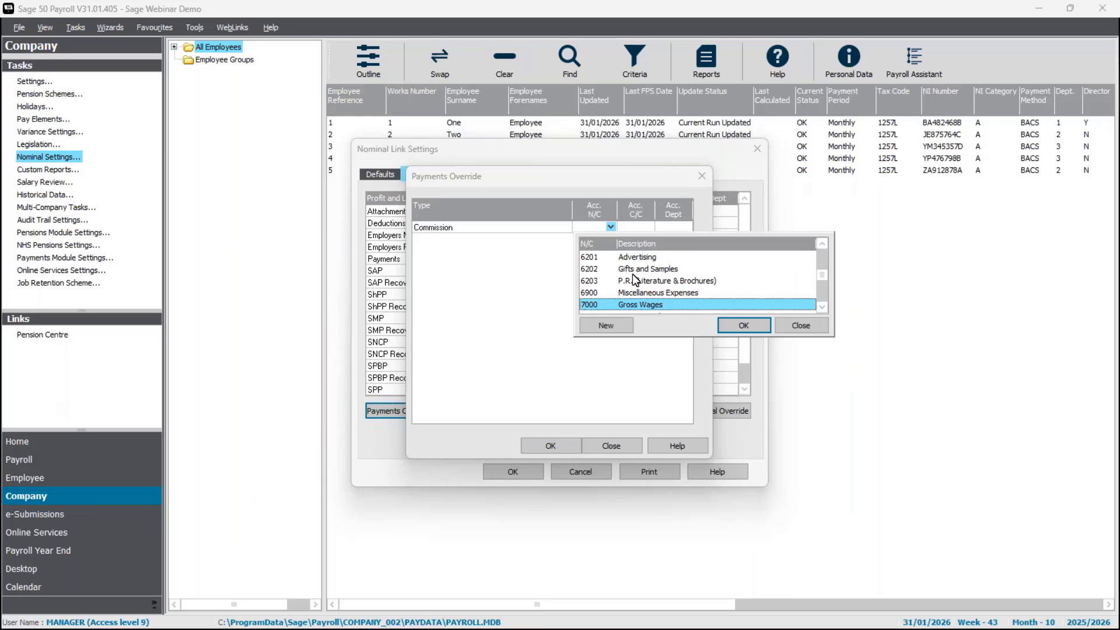
pyautogui.click(822, 243)
pyautogui.click(822, 244)
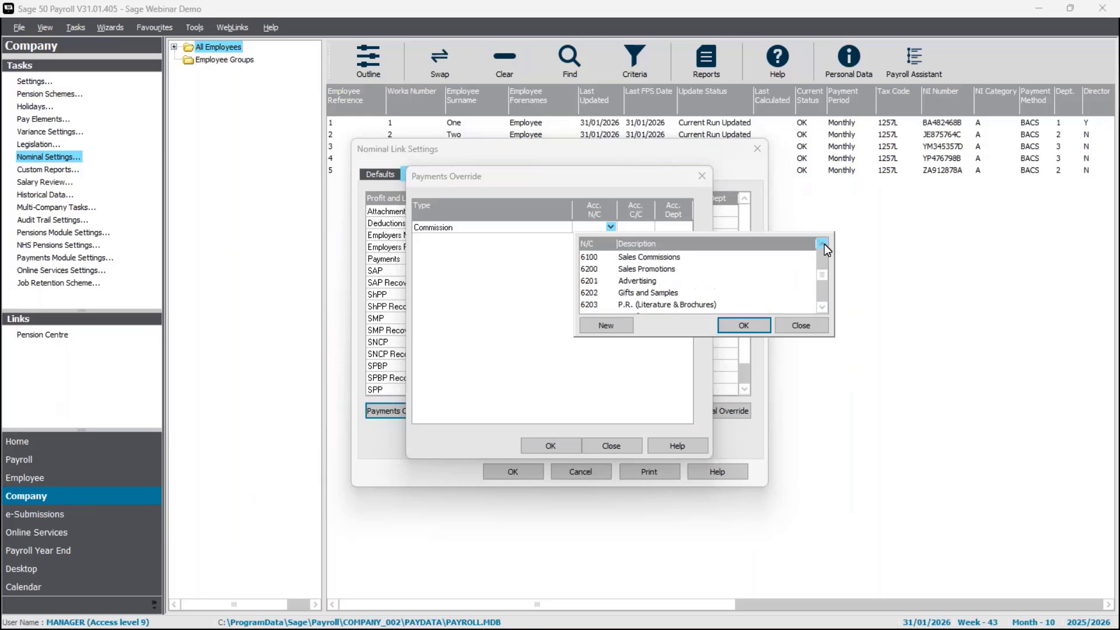
pyautogui.click(650, 260)
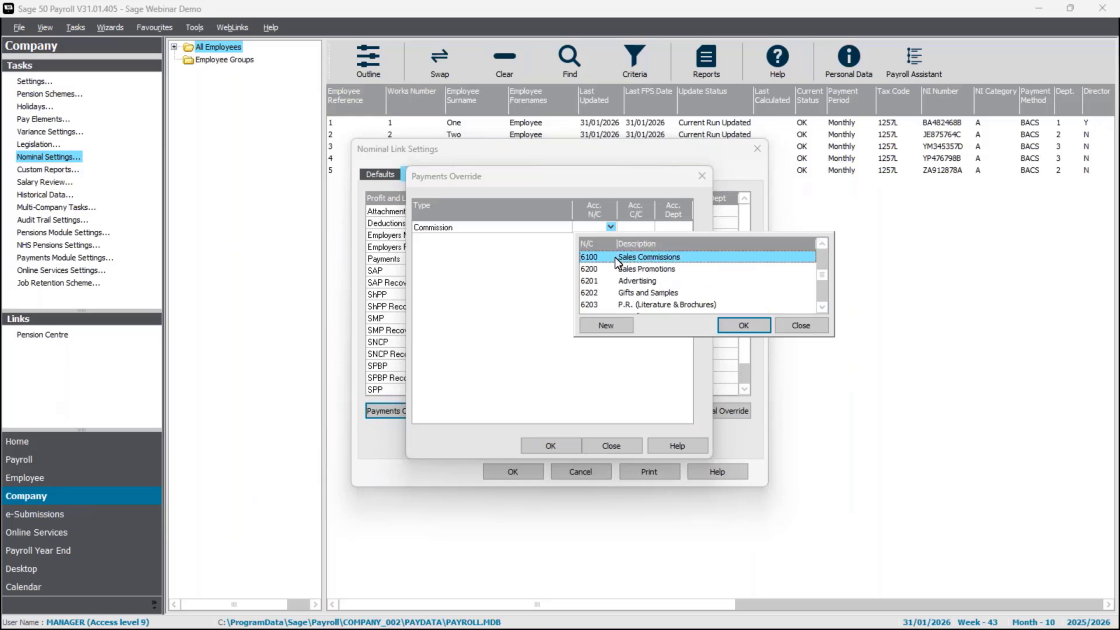
pyautogui.click(738, 324)
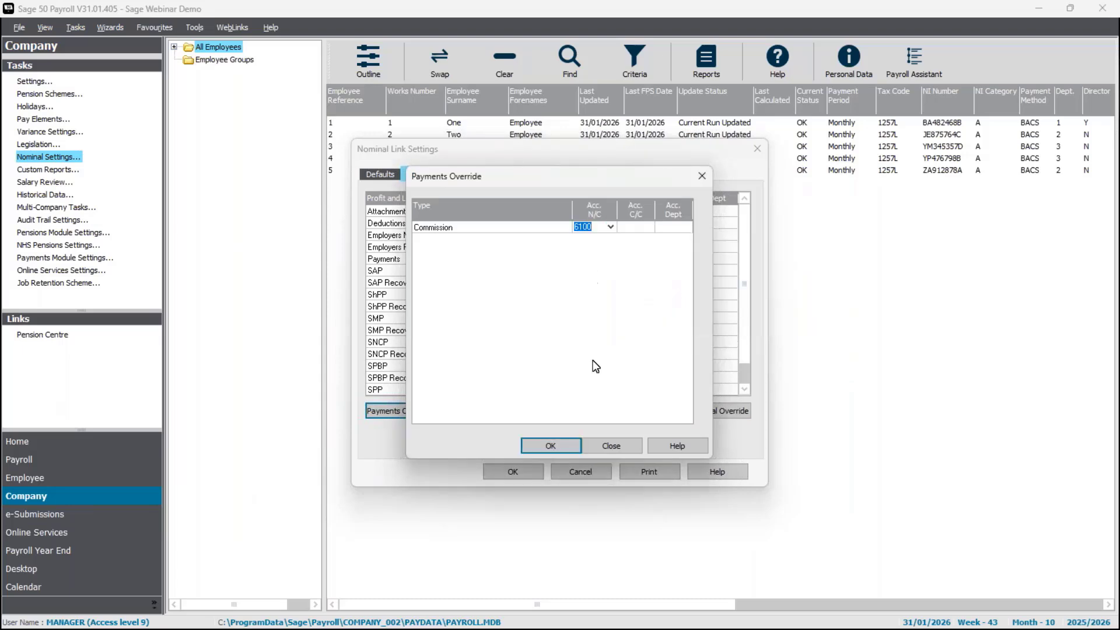
pyautogui.click(551, 446)
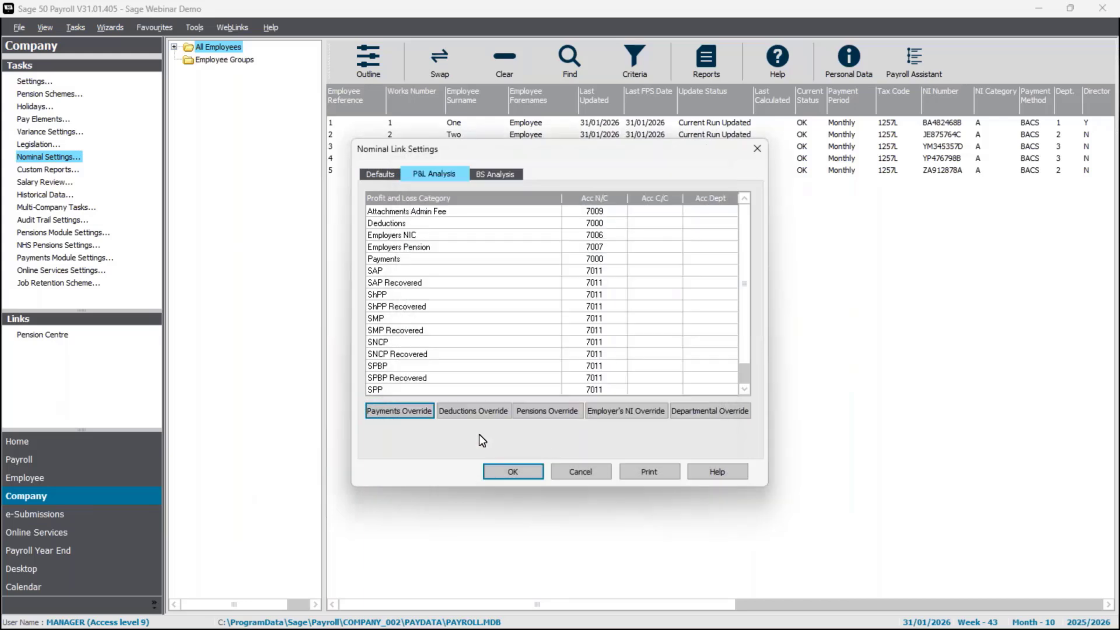
pyautogui.click(474, 415)
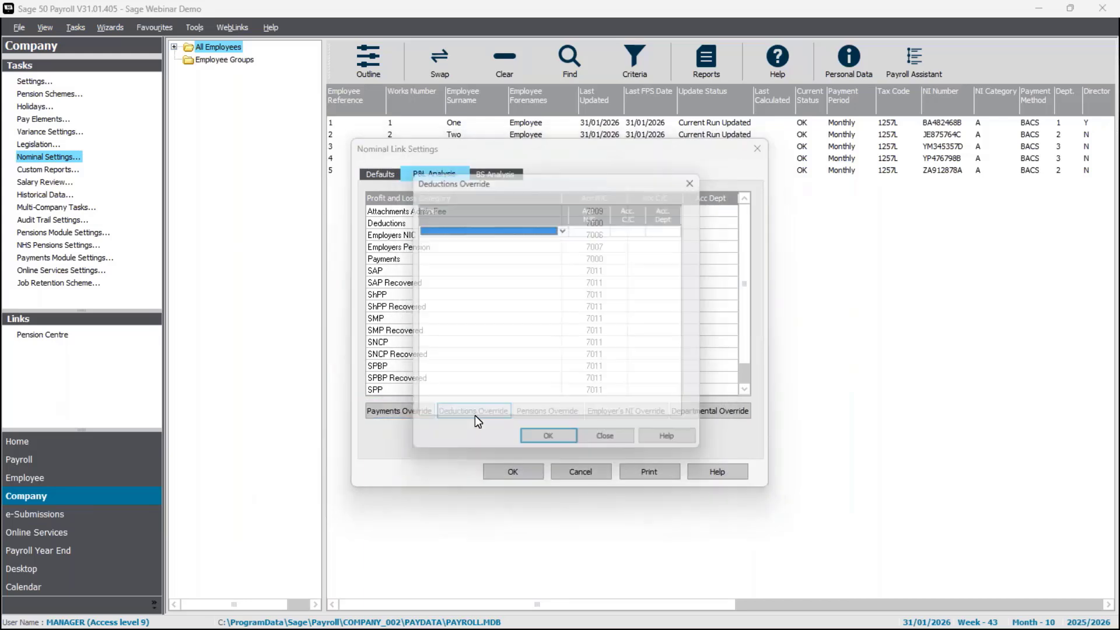
pyautogui.click(566, 227)
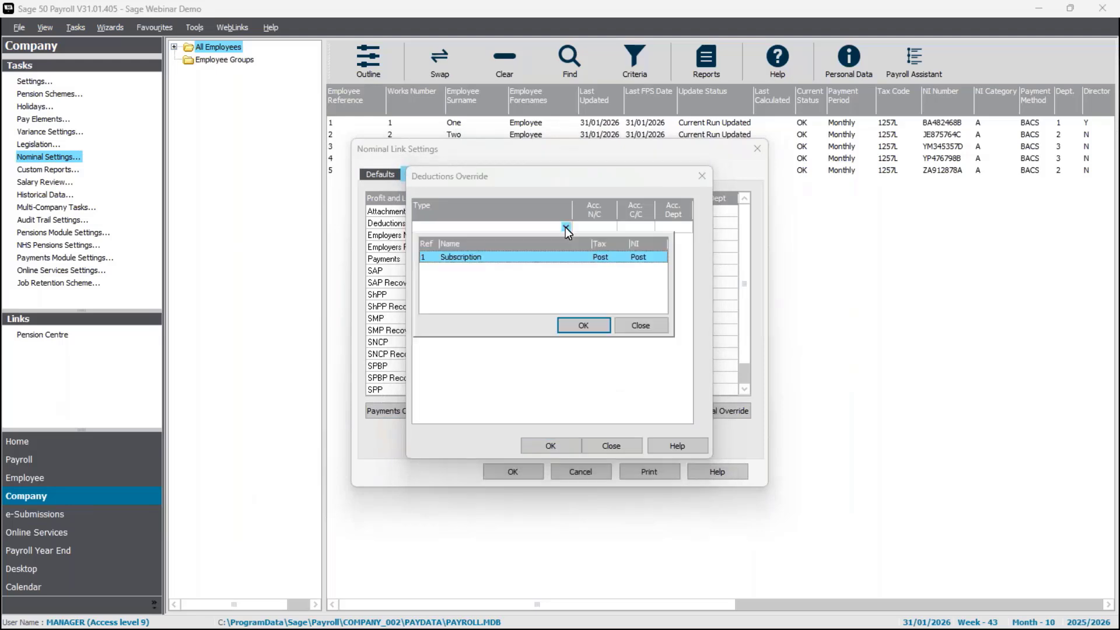
pyautogui.click(643, 328)
pyautogui.click(632, 448)
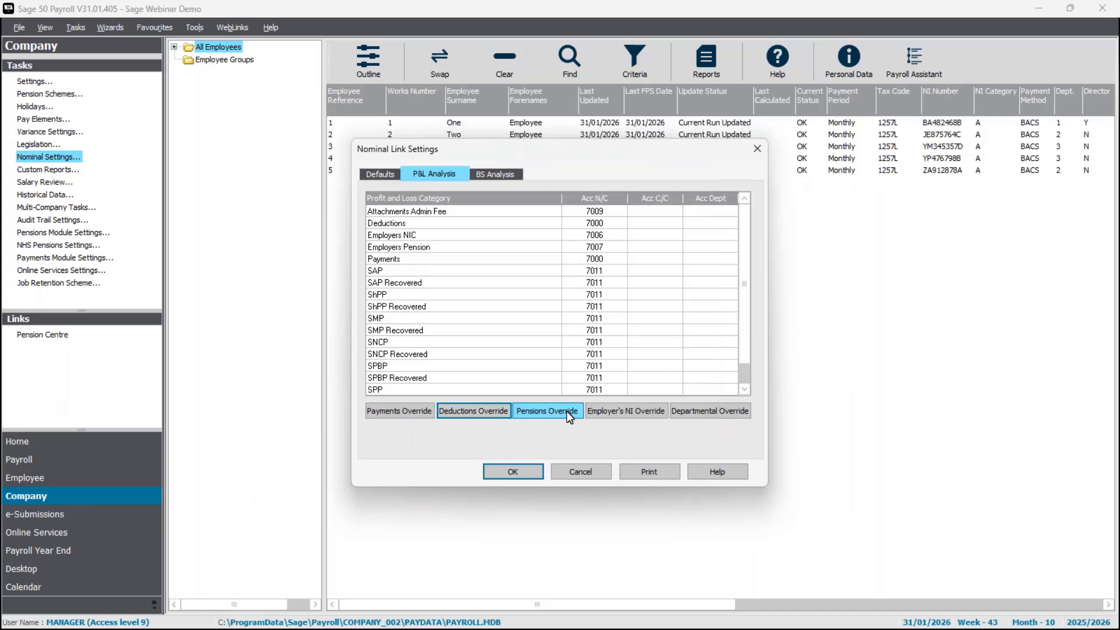
# - Open the Employer's NI override, then close it without adding any pay element
pyautogui.click(619, 417)
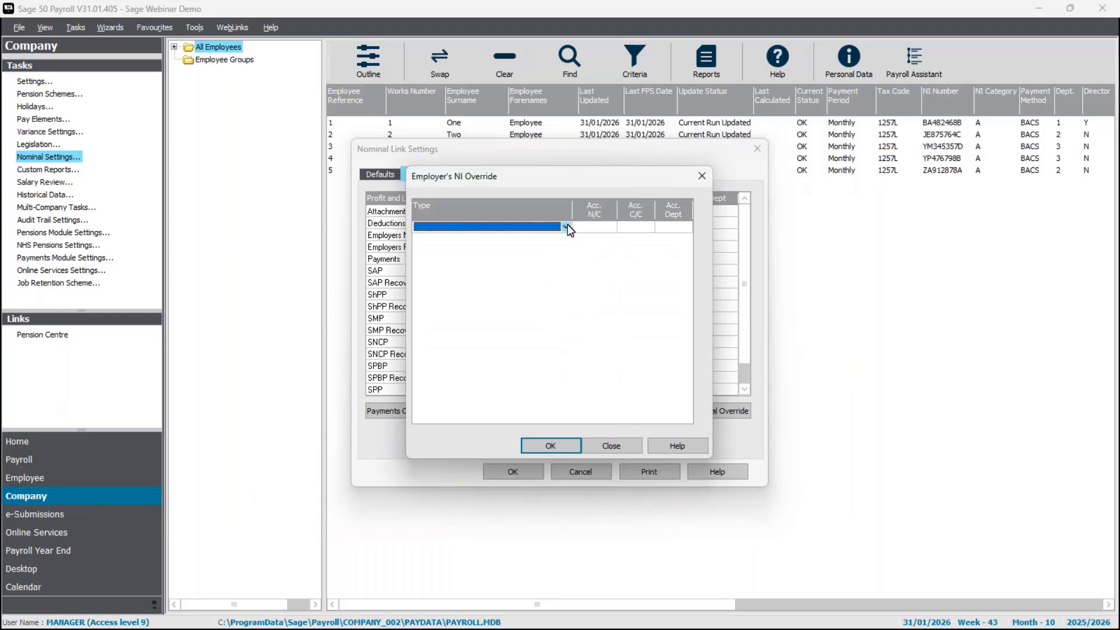
pyautogui.click(566, 226)
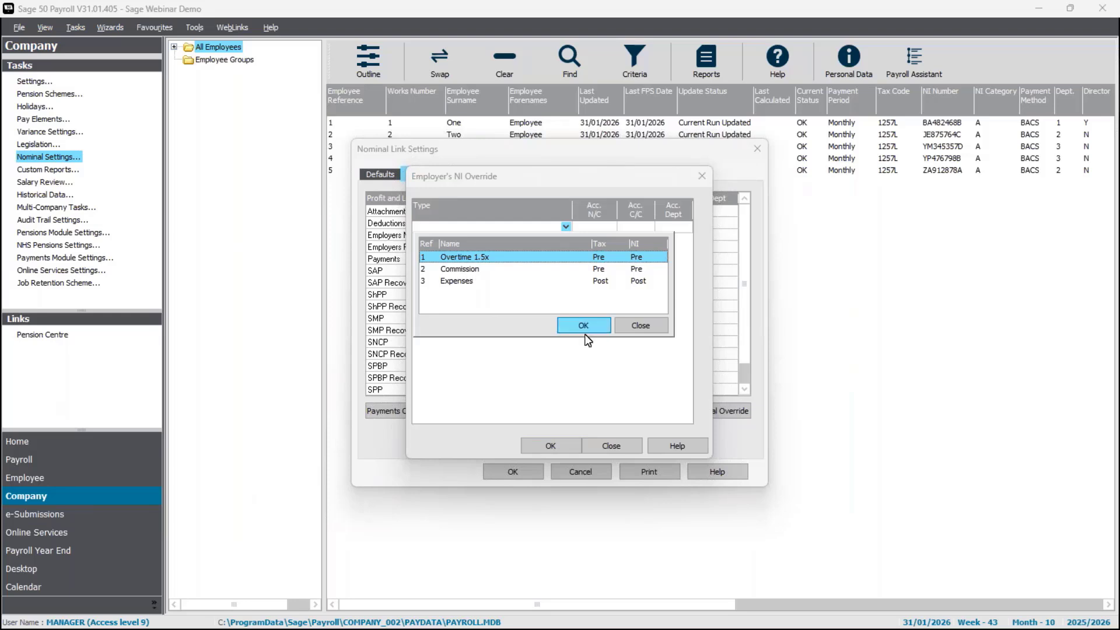
pyautogui.click(642, 327)
pyautogui.click(628, 447)
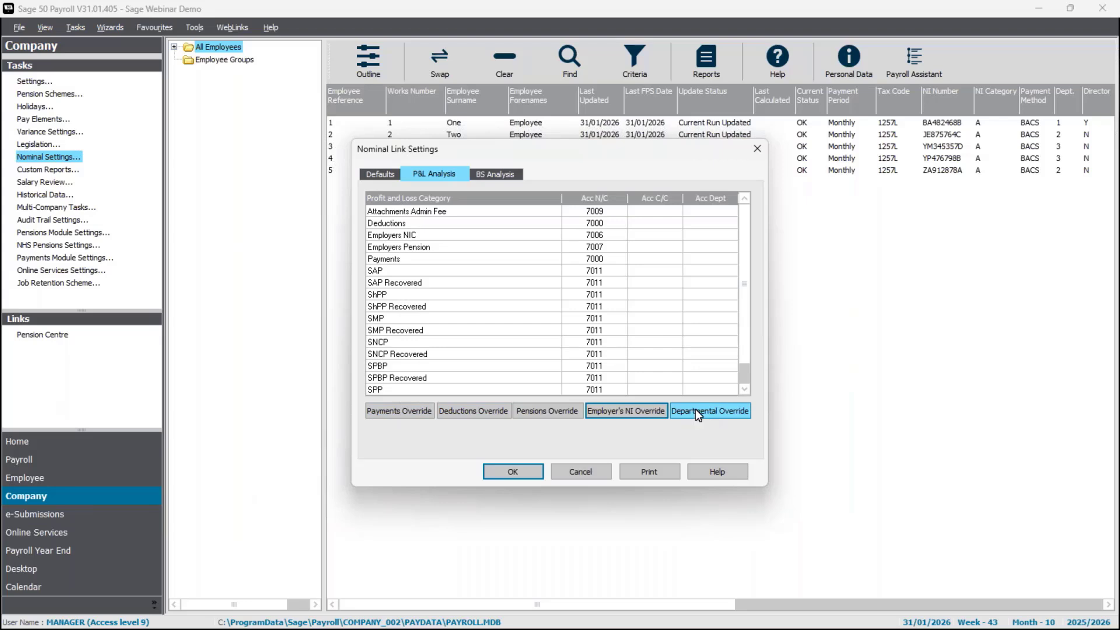
# - Switch Override by to Cost Centre and back to Department, then open Departmental Override
pyautogui.click(371, 175)
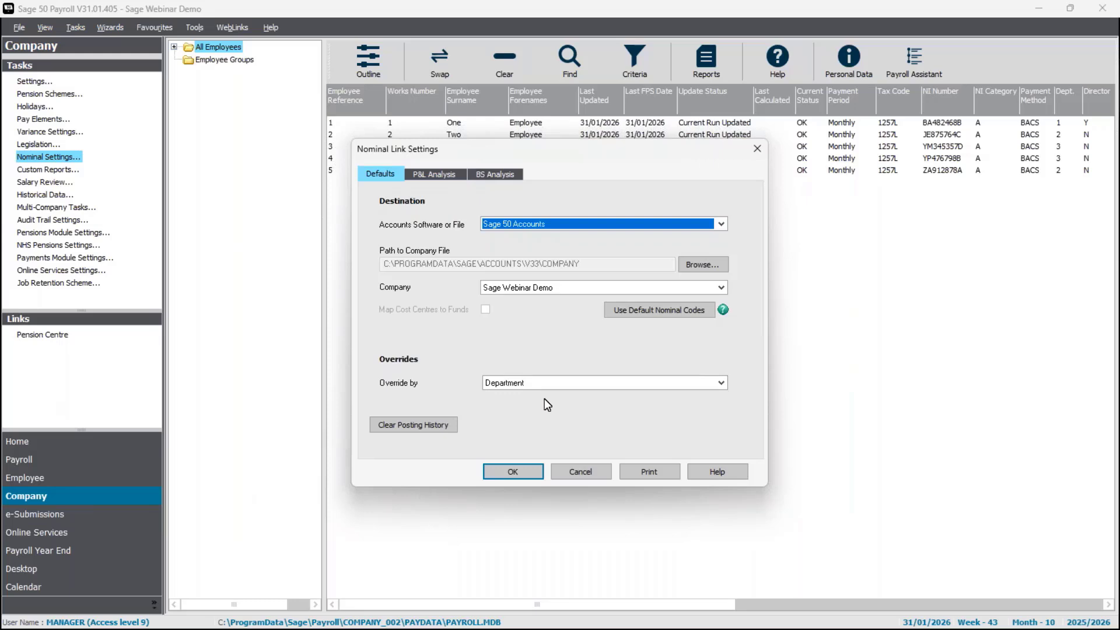
pyautogui.click(513, 383)
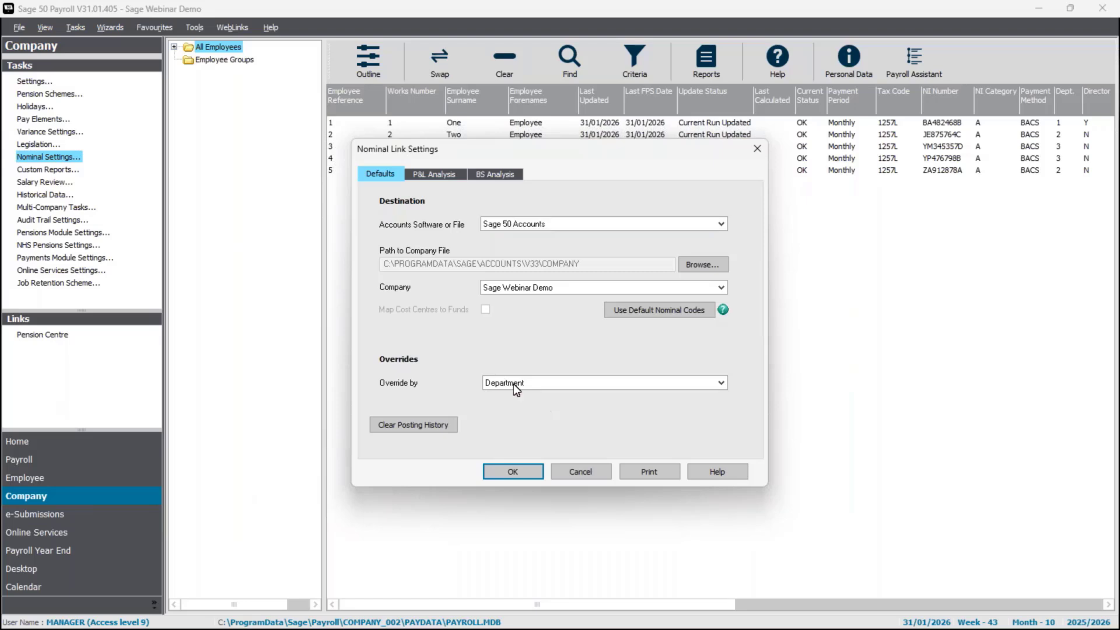
pyautogui.click(513, 404)
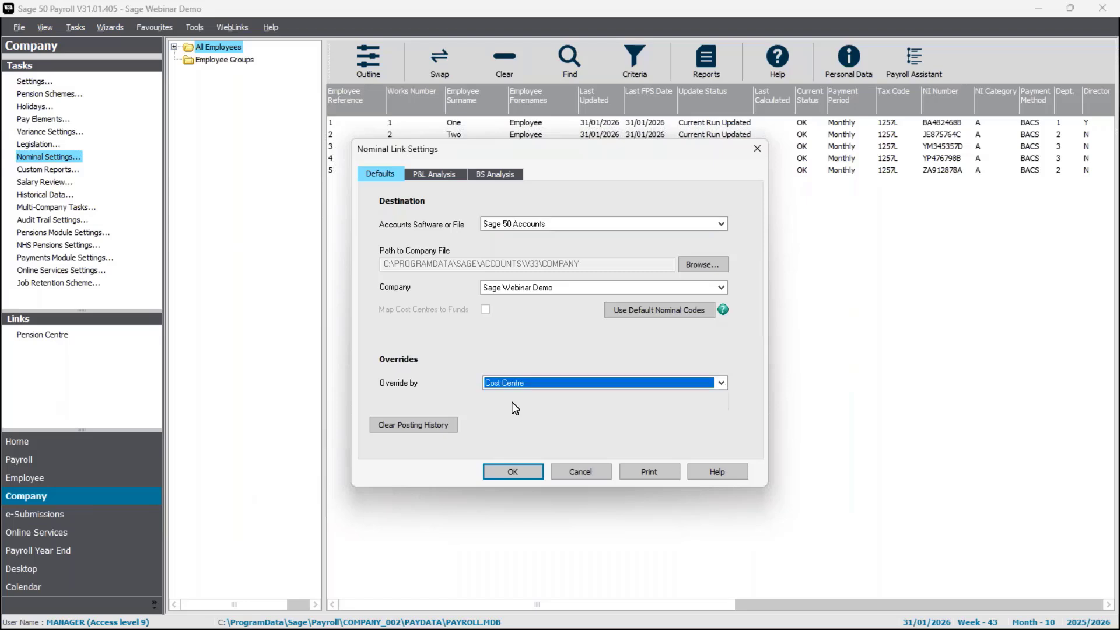
pyautogui.click(441, 175)
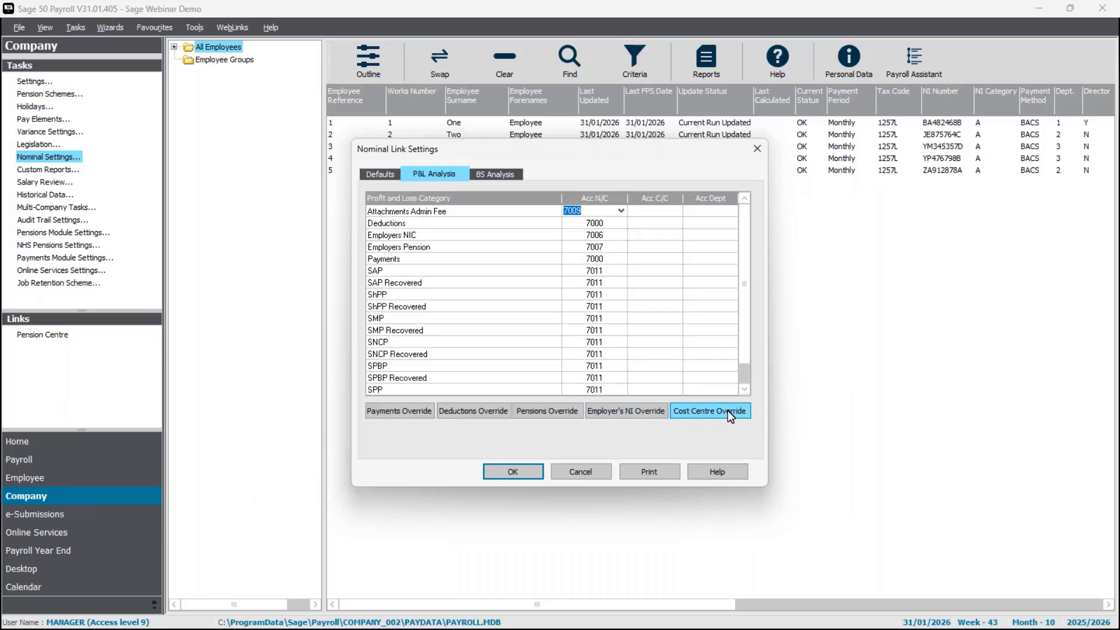
pyautogui.click(389, 176)
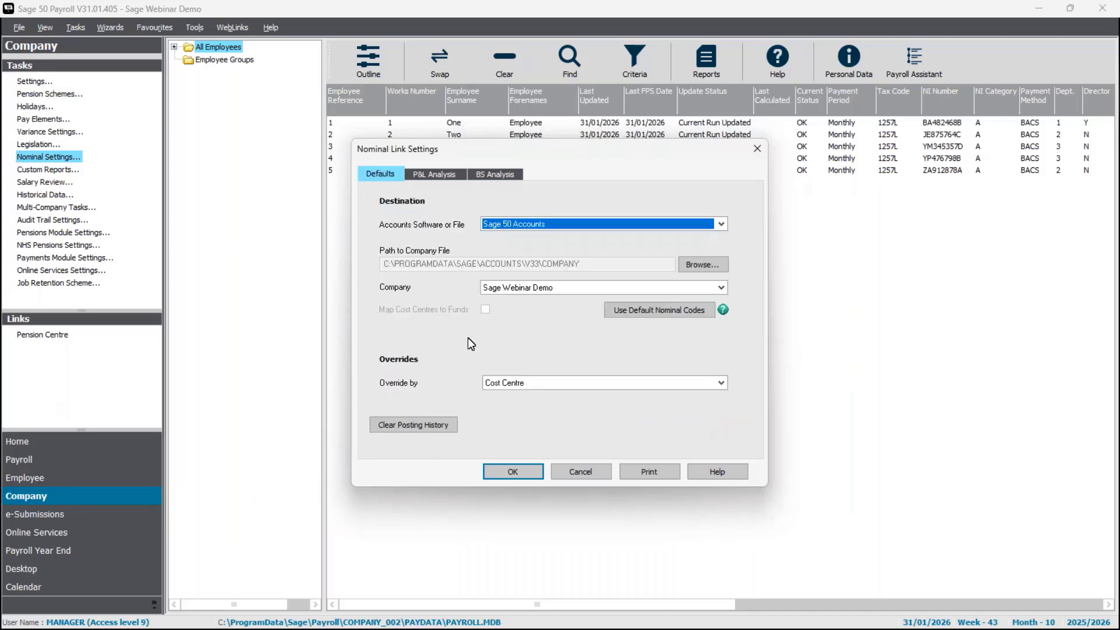
pyautogui.click(525, 376)
pyautogui.click(513, 403)
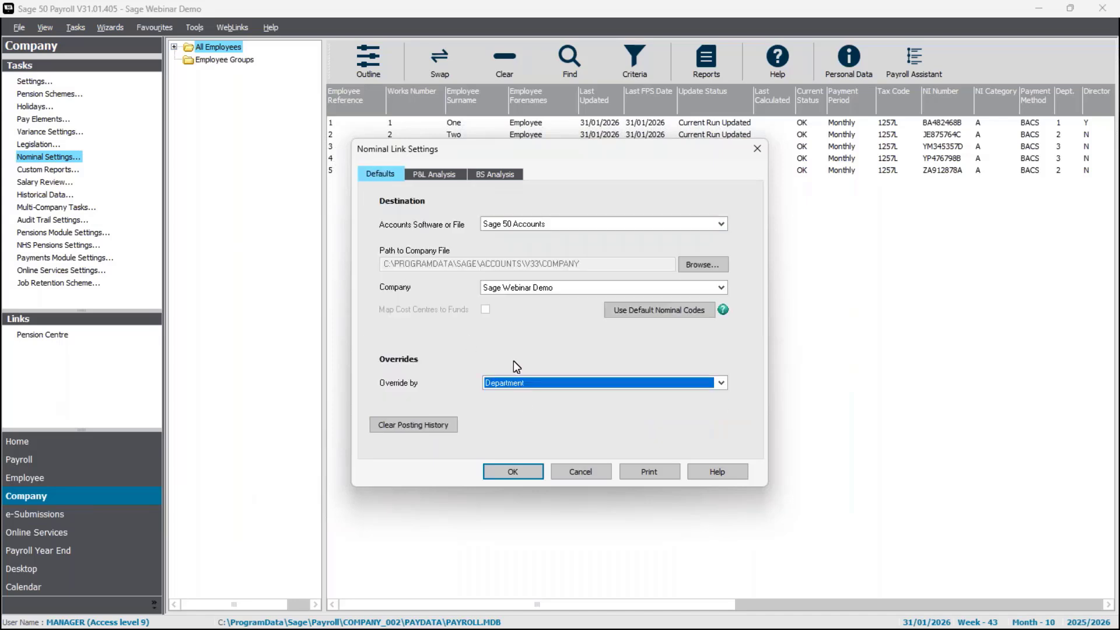
pyautogui.click(433, 170)
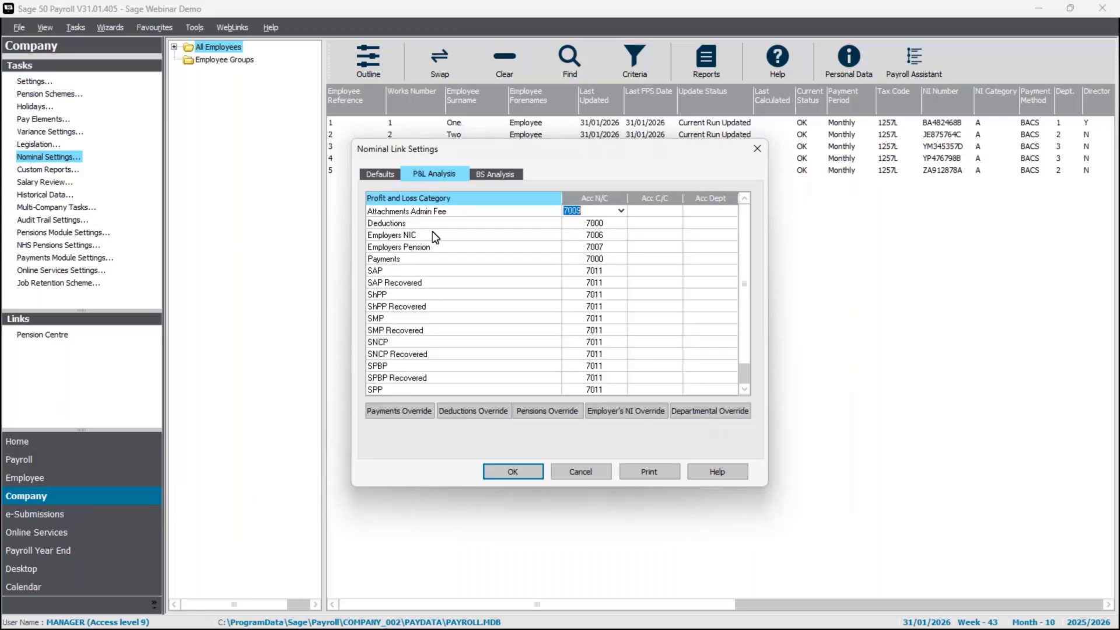
pyautogui.click(696, 412)
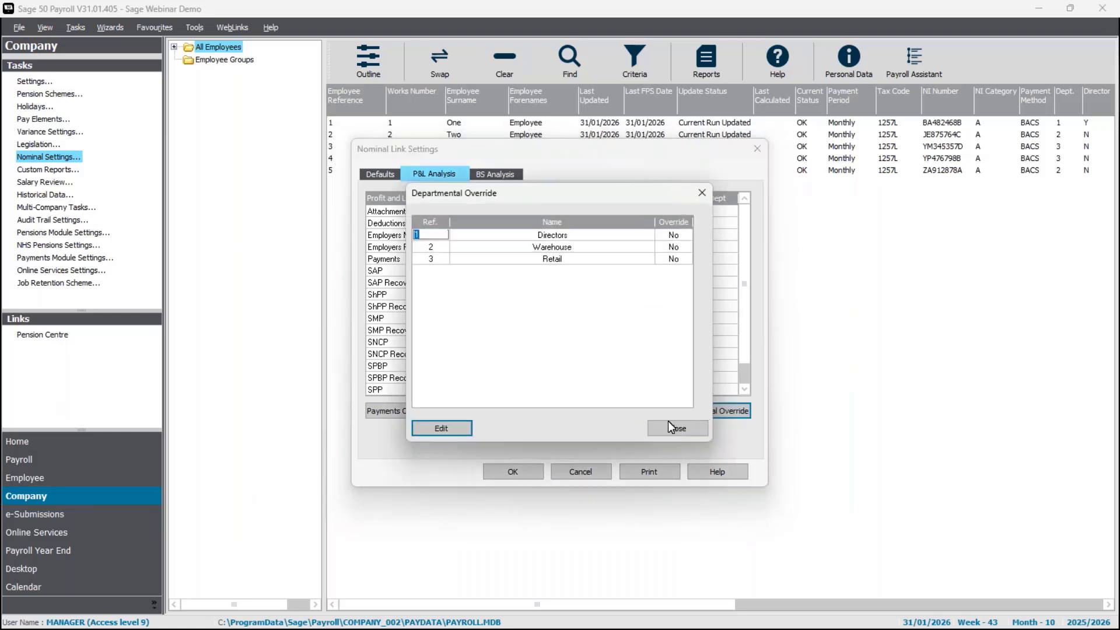
pyautogui.click(444, 249)
pyautogui.click(440, 238)
# - Set the Directors Employers NIC override to nominal code 7012 Employers N.I. (Directors)
pyautogui.click(448, 431)
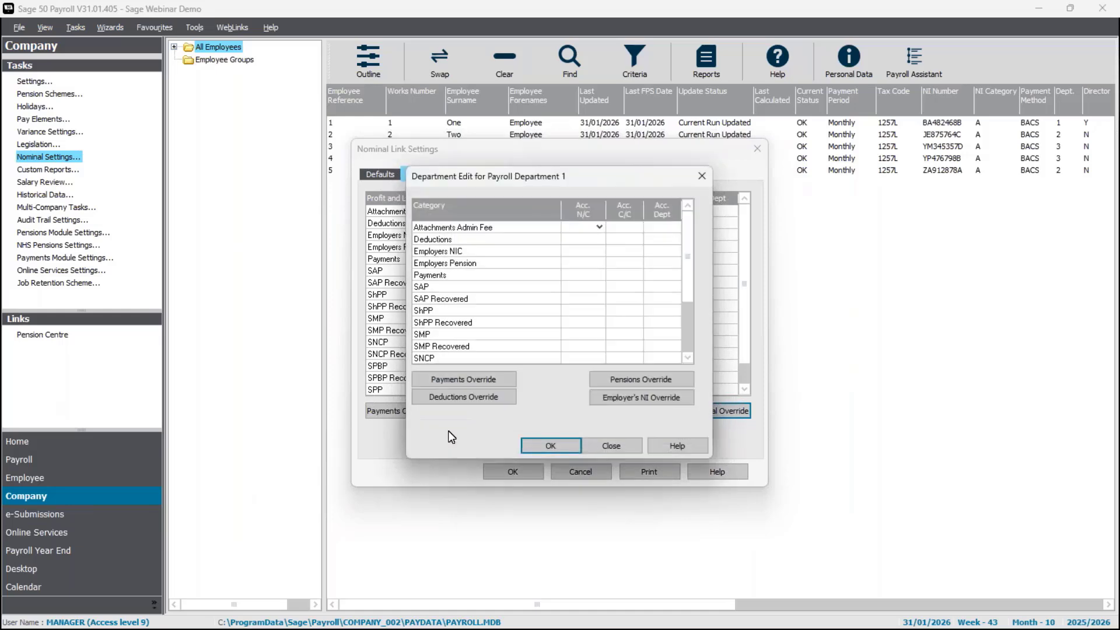
pyautogui.click(688, 349)
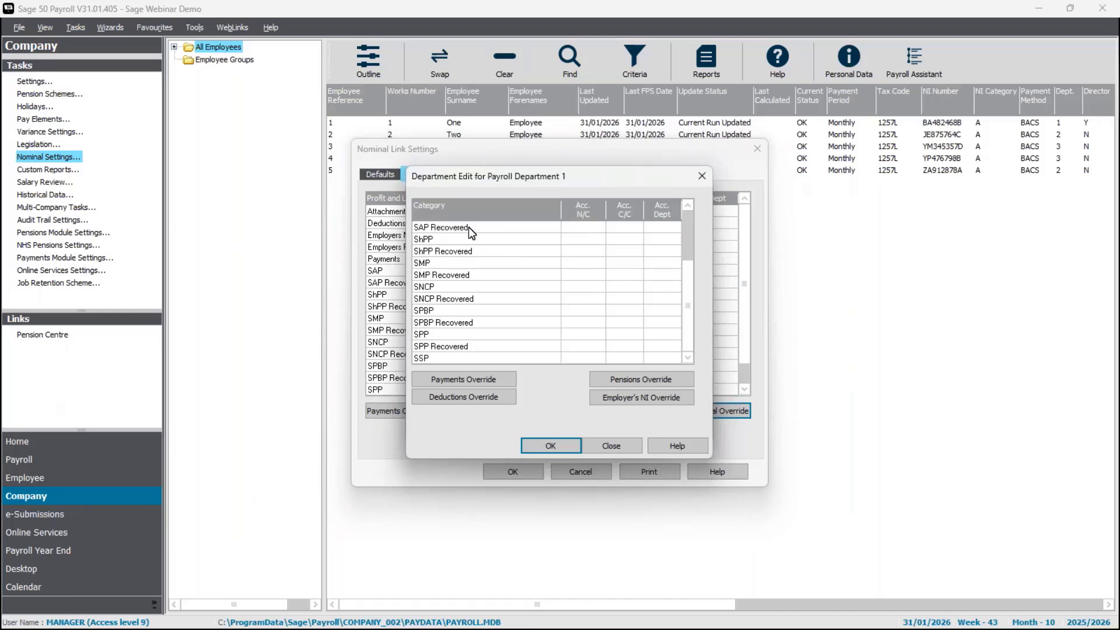
pyautogui.moveTo(687, 230); pyautogui.dragTo(687, 212)
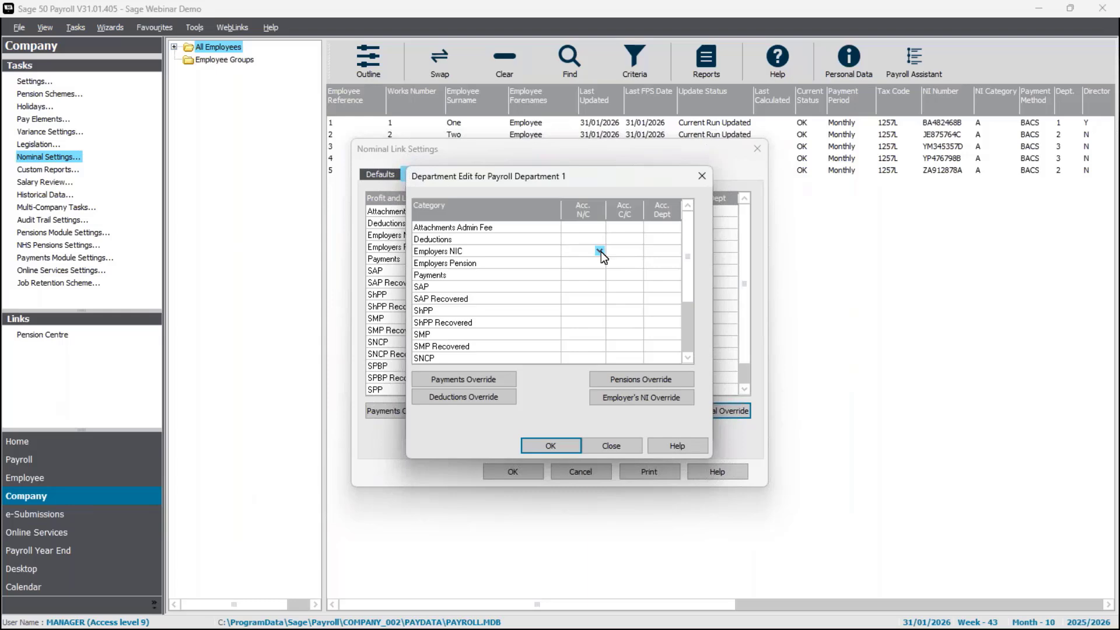
pyautogui.click(599, 250)
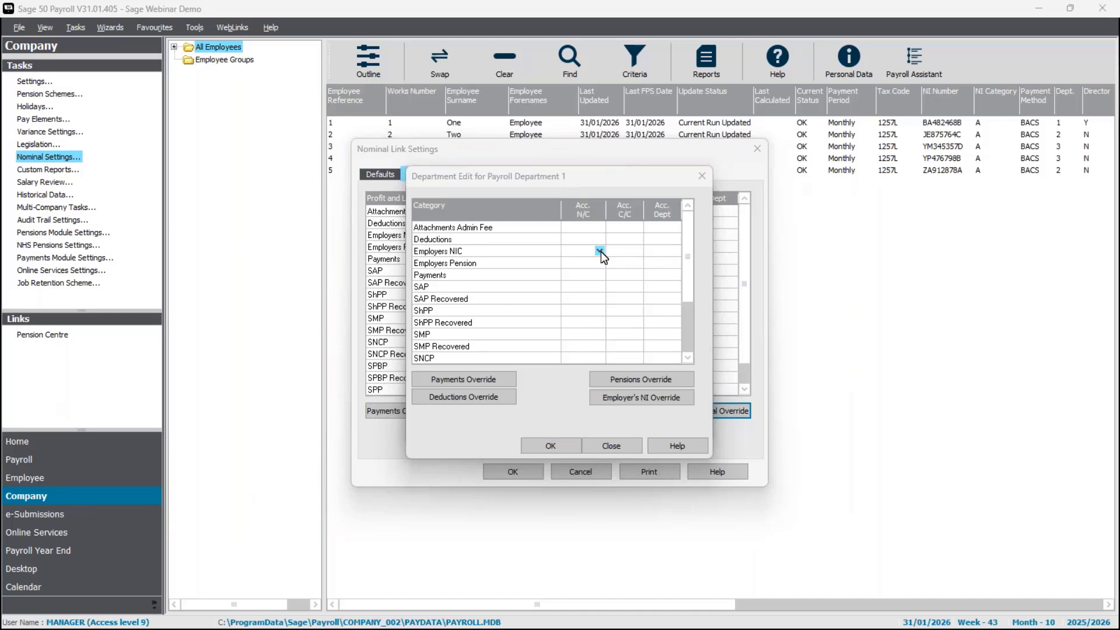
pyautogui.click(811, 330)
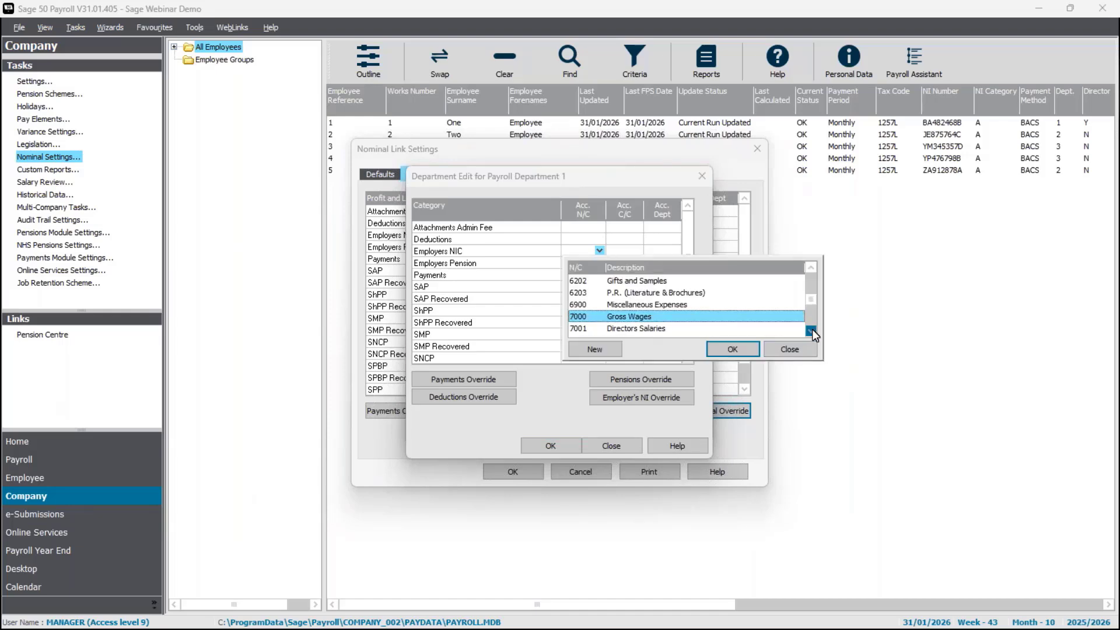
pyautogui.click(811, 330)
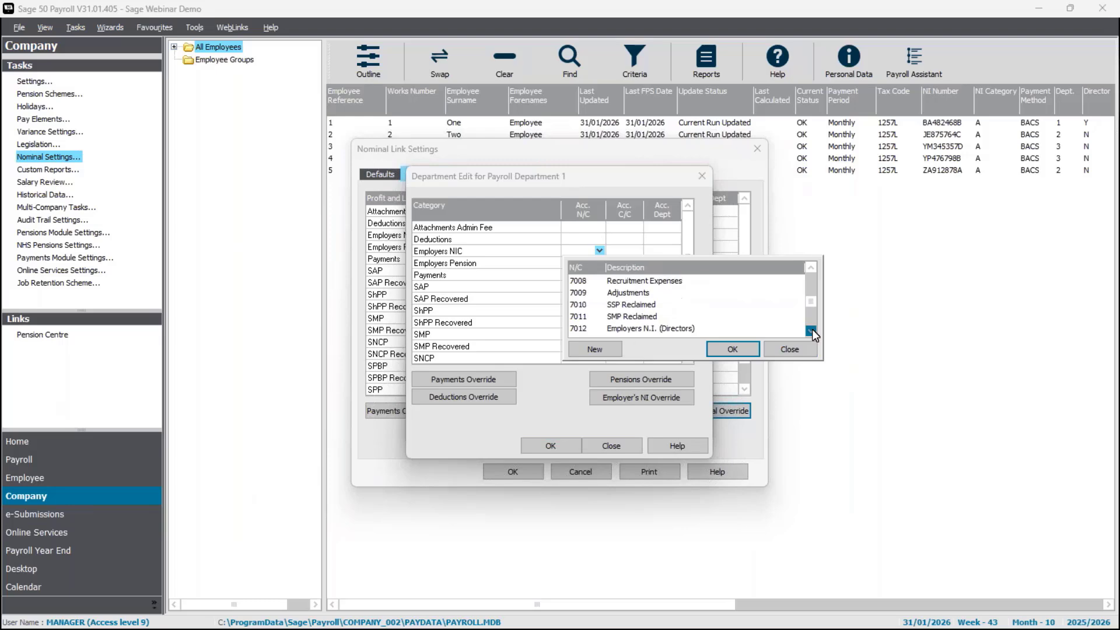
pyautogui.click(669, 328)
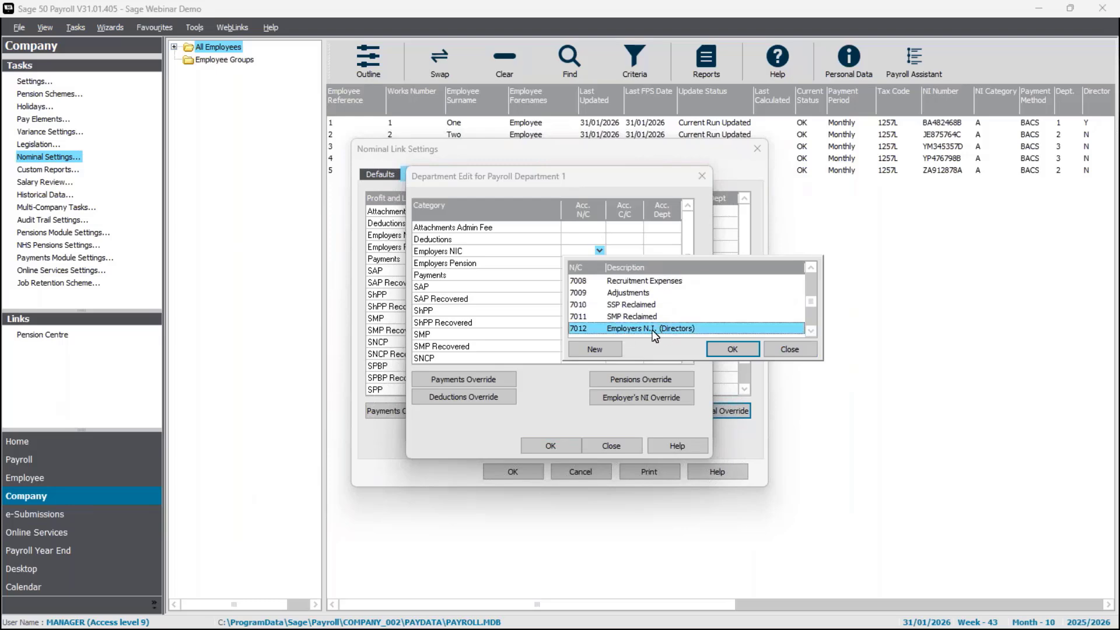
pyautogui.click(717, 348)
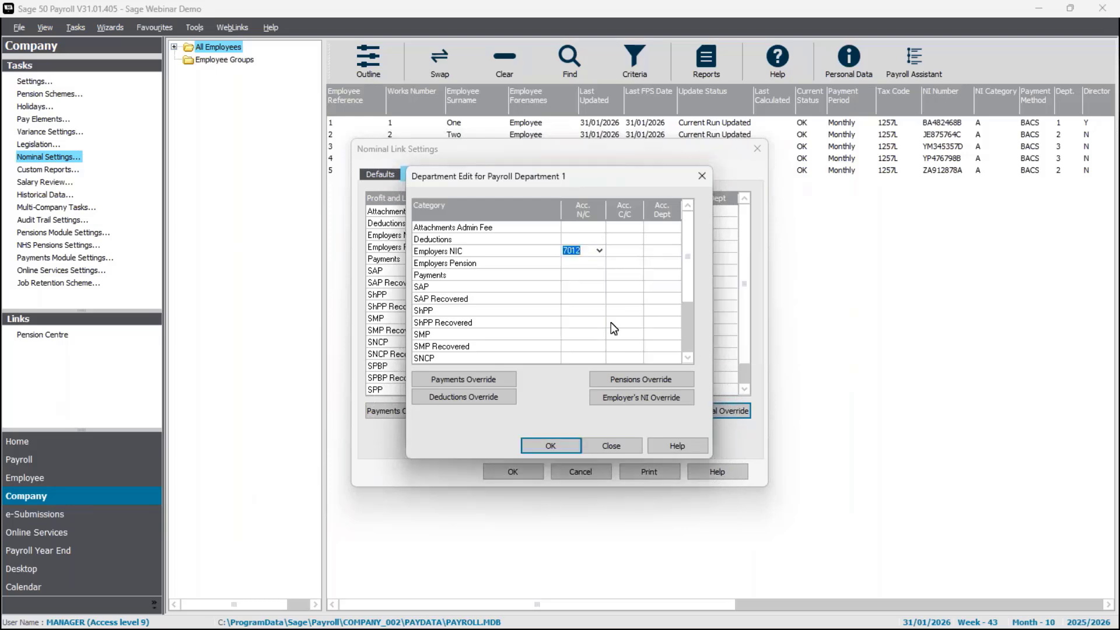
# - Set the Directors Payments override to nominal code 7001 Directors Salaries
pyautogui.click(601, 275)
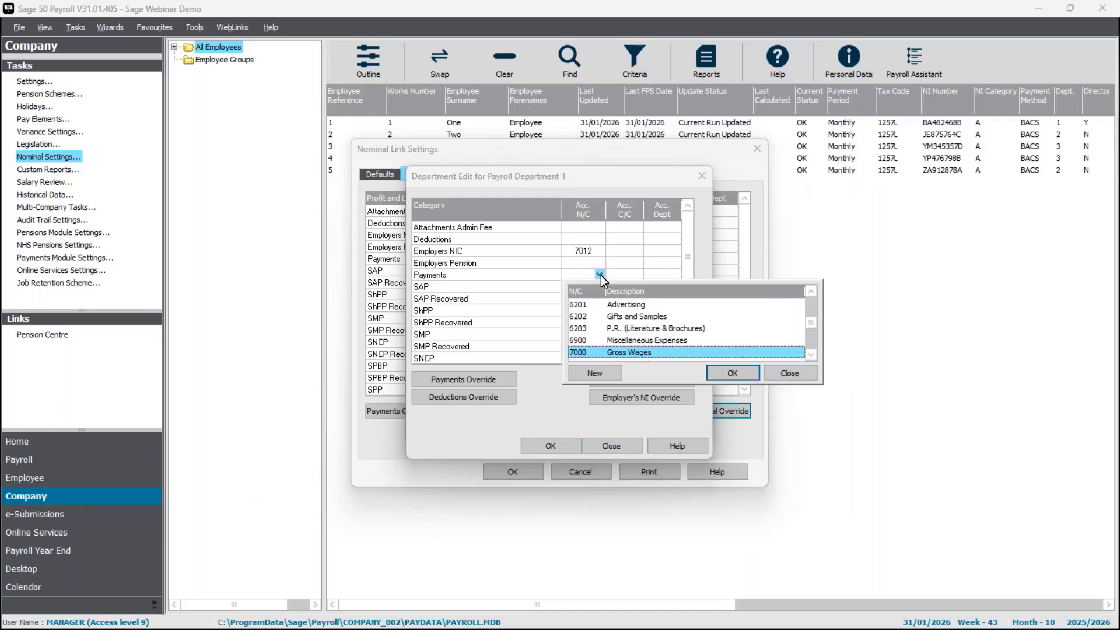
pyautogui.click(808, 354)
pyautogui.click(670, 352)
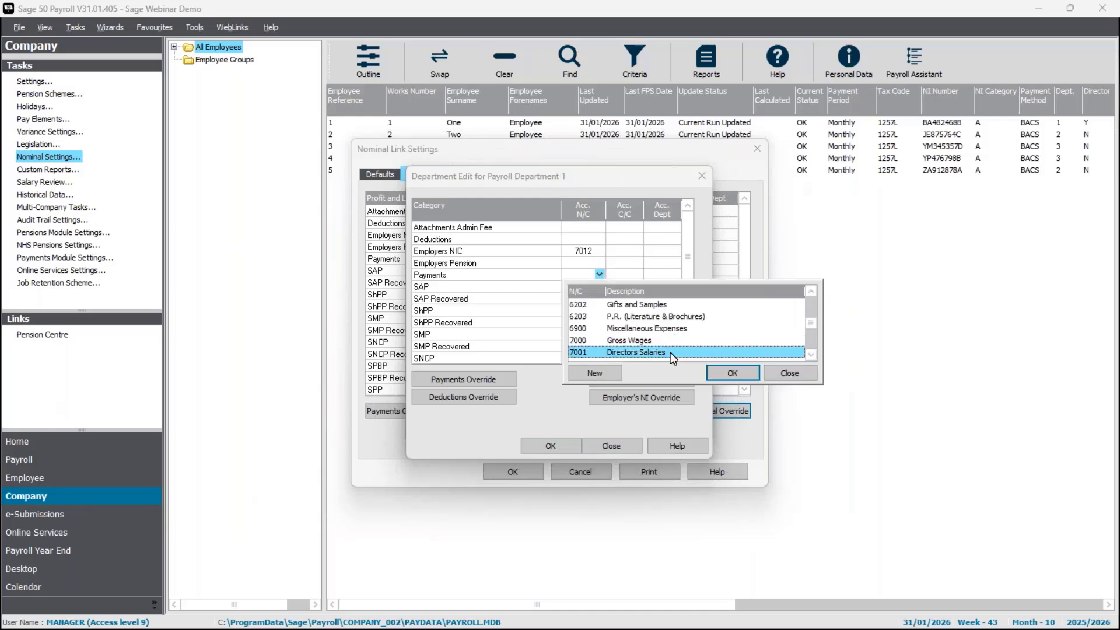
pyautogui.click(730, 373)
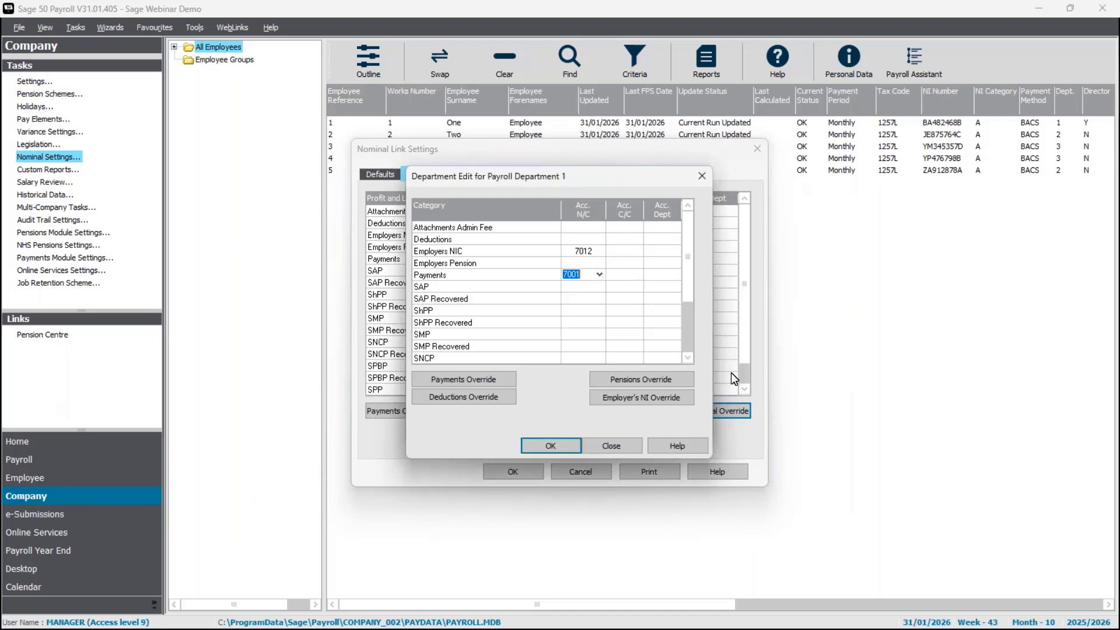
# - Enter department 1 for both the Employers NIC and Payments overrides
pyautogui.click(671, 248)
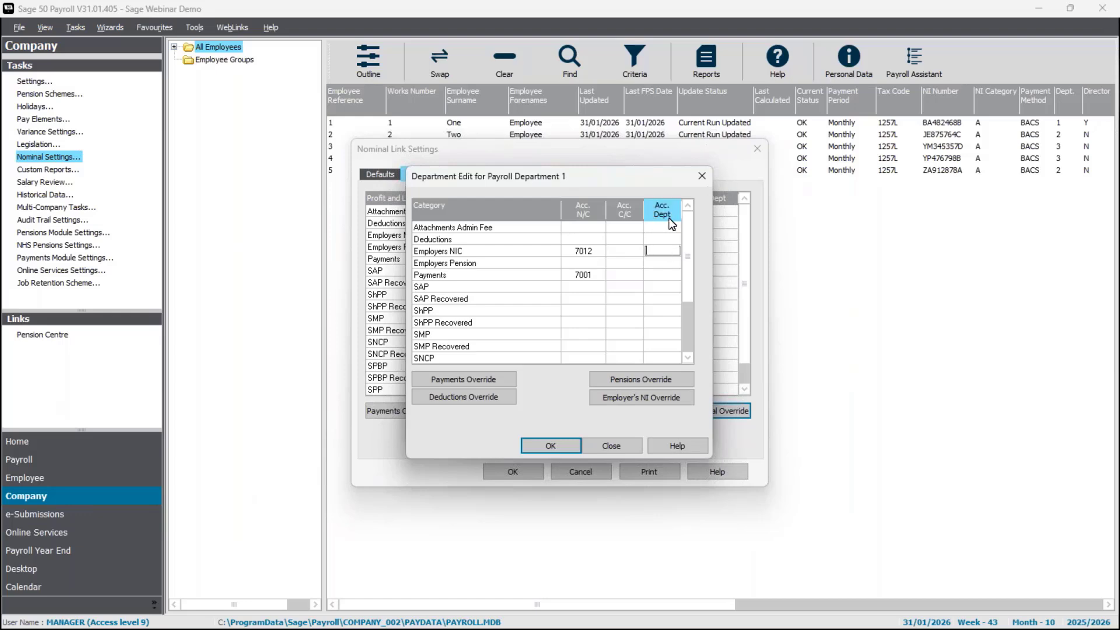
pyautogui.click(671, 271)
pyautogui.write('1')
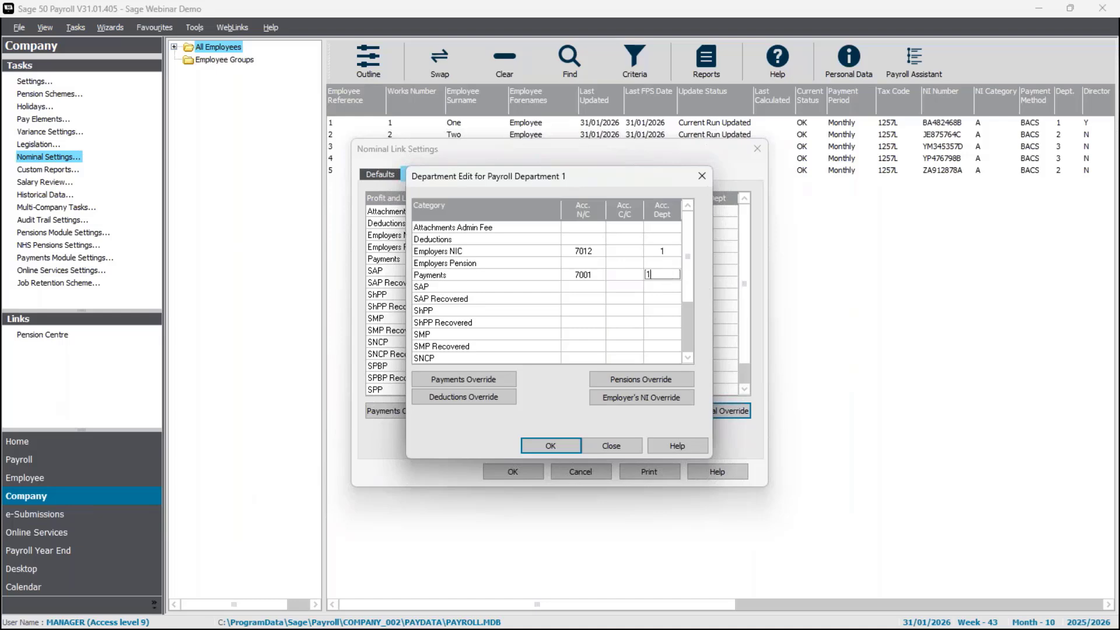
pyautogui.press('Tab')
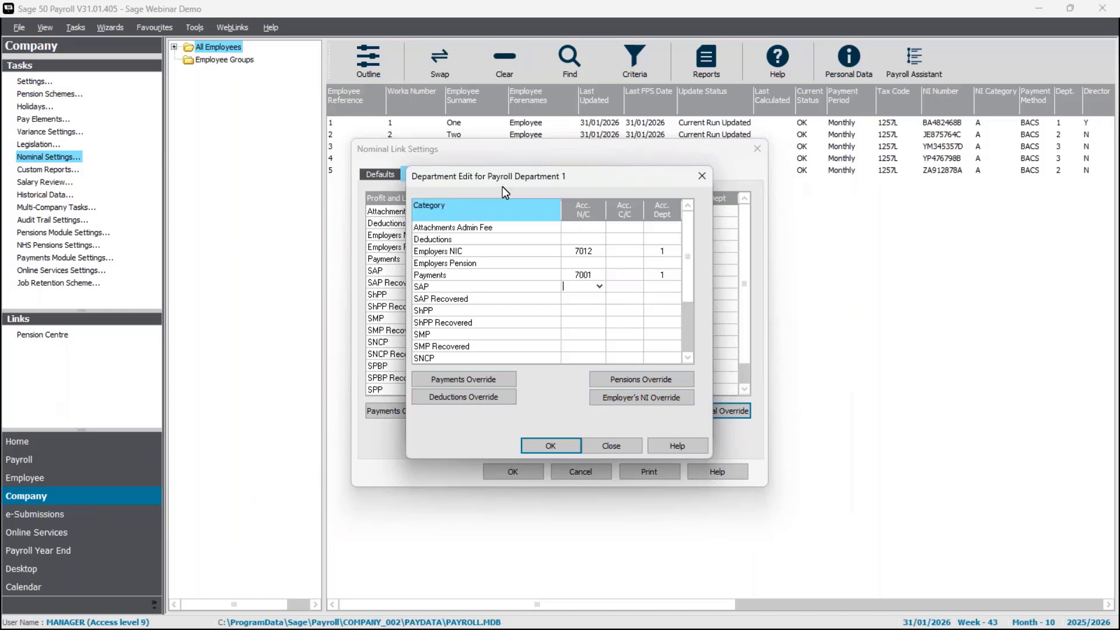
# - Save the Directors overrides, close the departmental override list and show BS Analysis
pyautogui.click(551, 445)
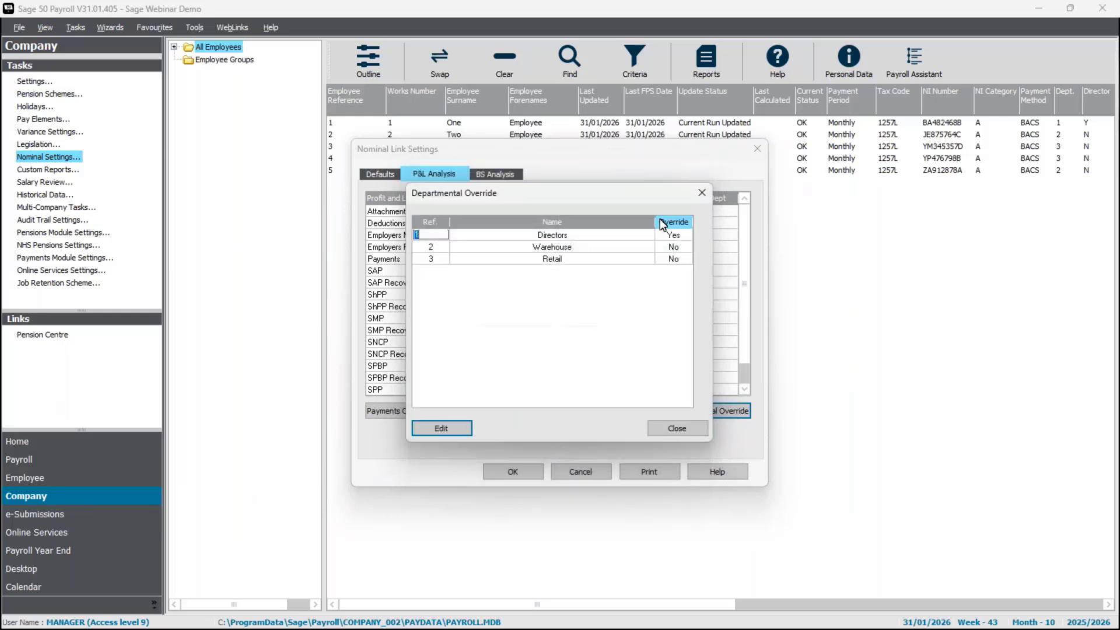
pyautogui.click(683, 428)
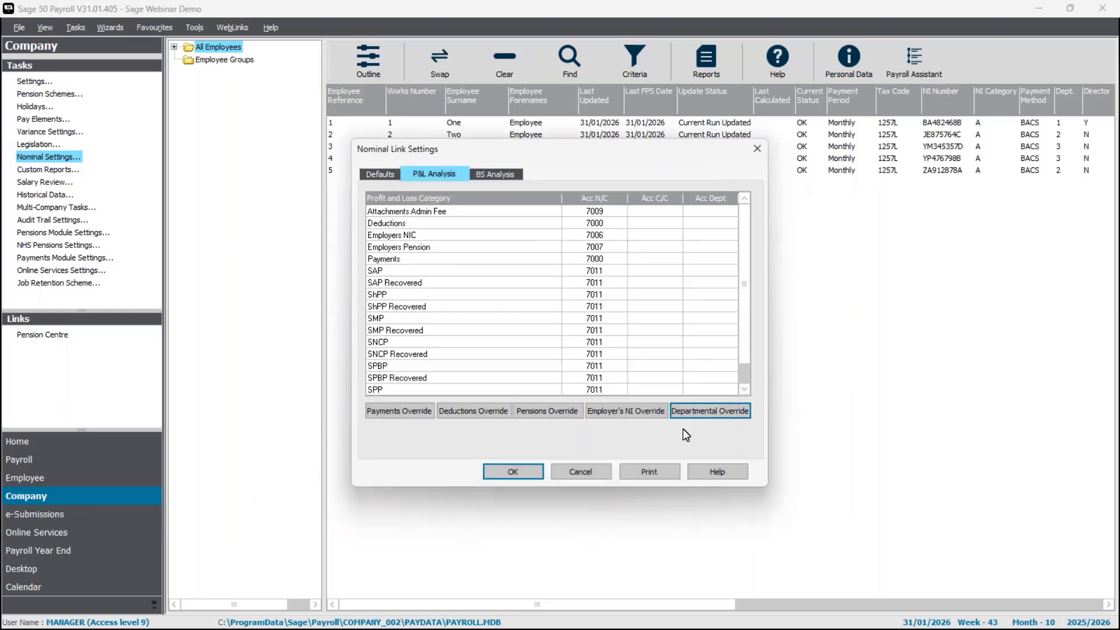
pyautogui.click(500, 176)
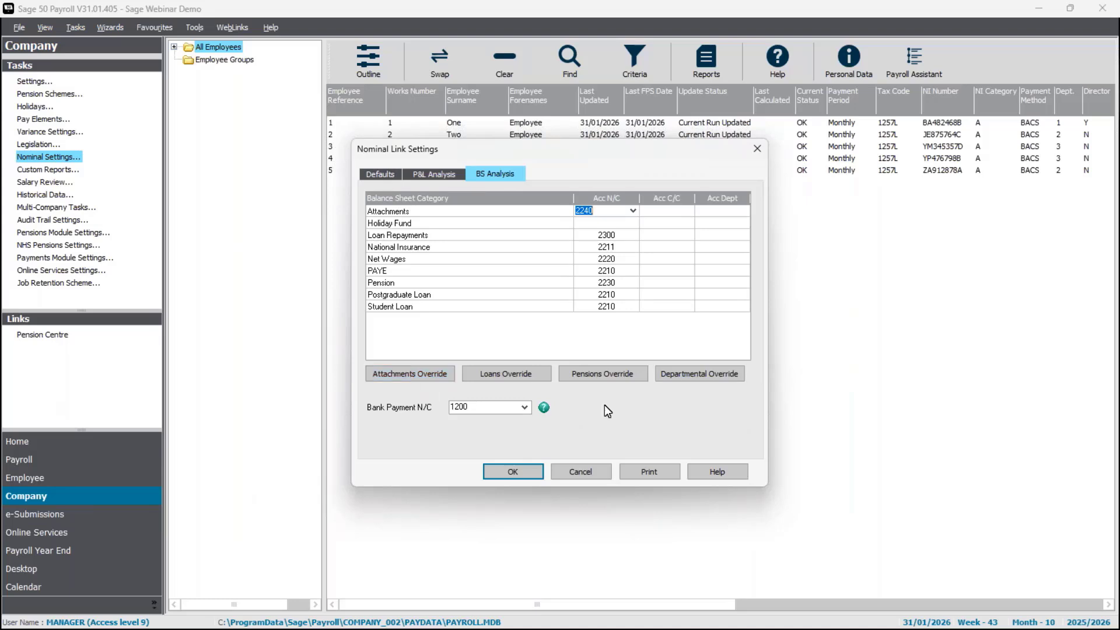
# - Add Aviva Pension as a pensions override type and open its nominal account list
pyautogui.click(607, 374)
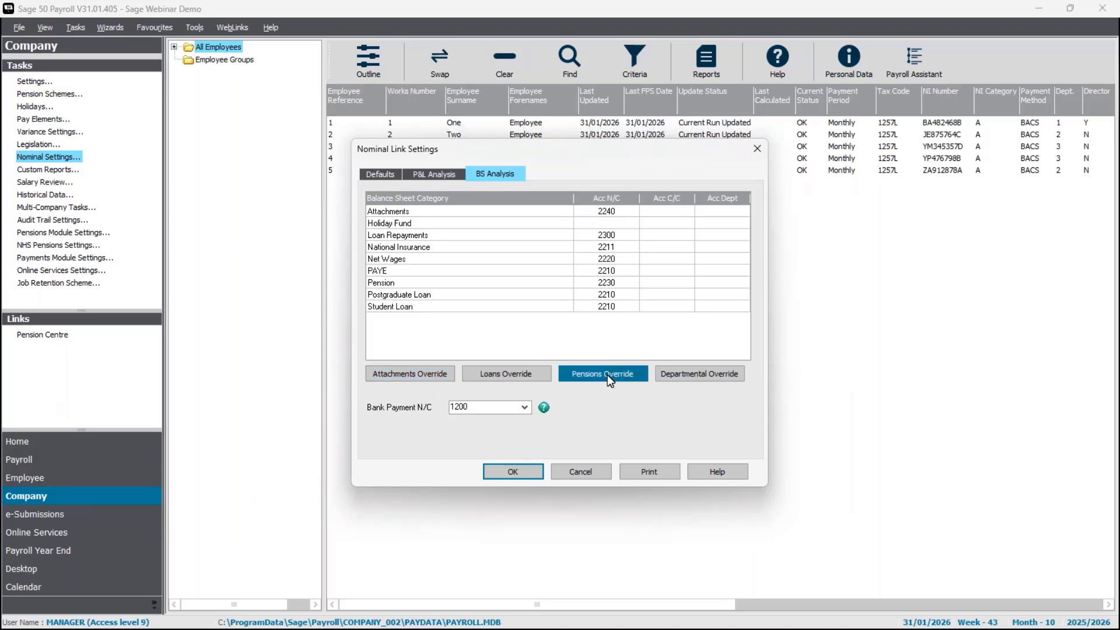
pyautogui.click(566, 227)
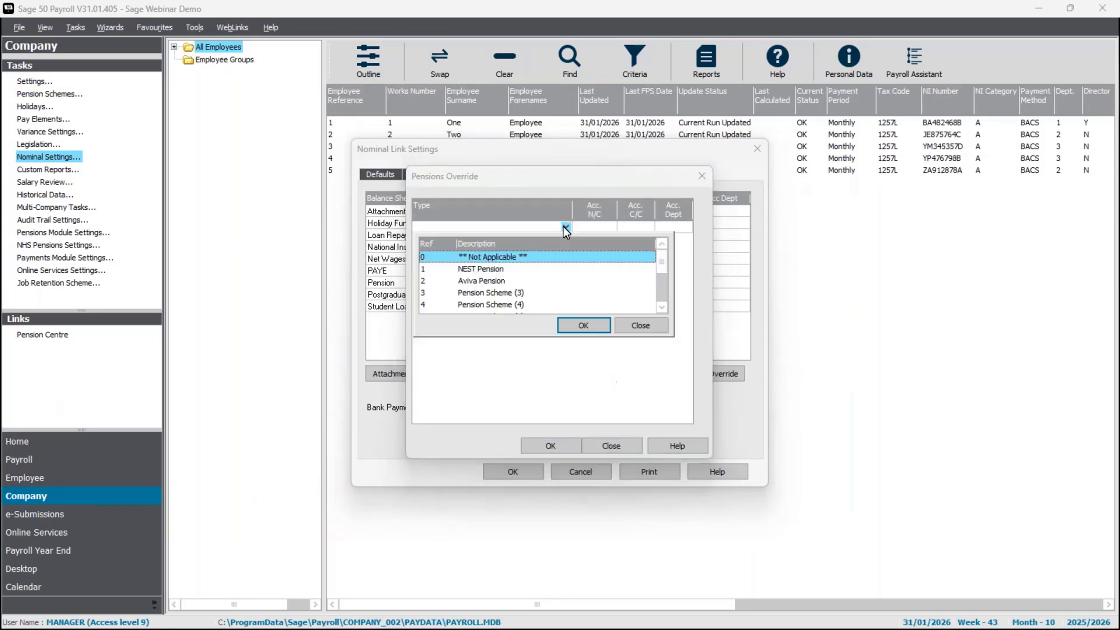
pyautogui.click(493, 282)
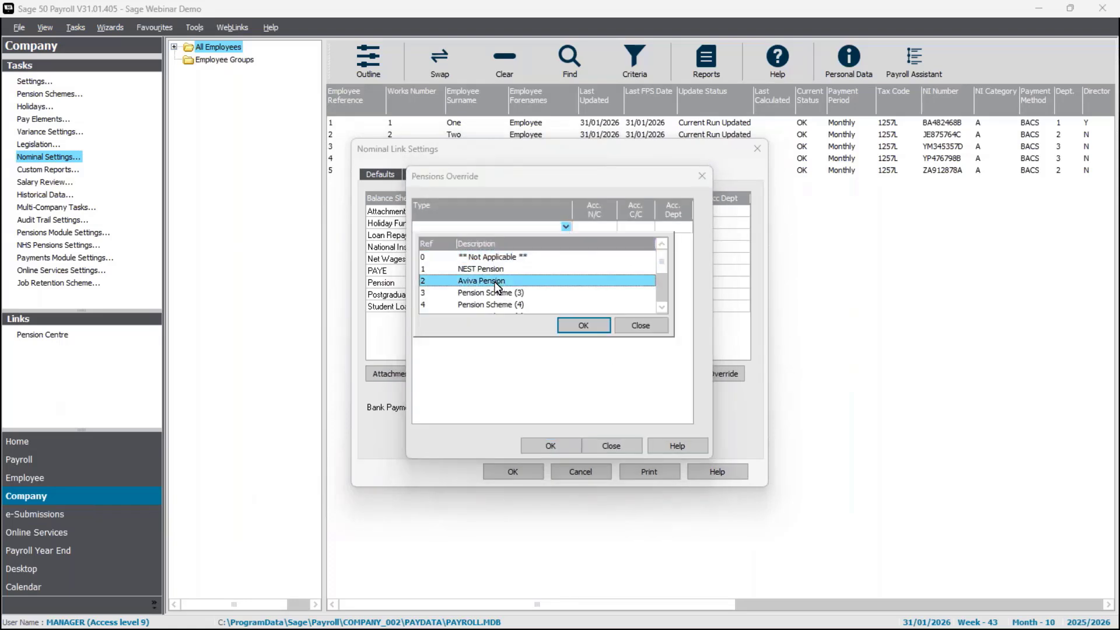
pyautogui.click(584, 324)
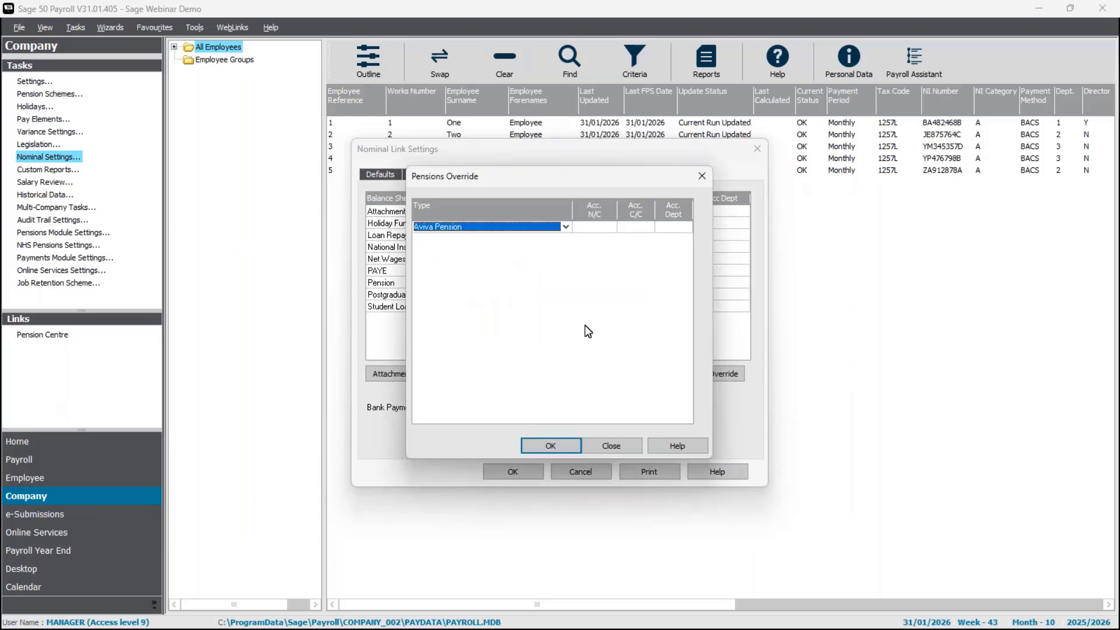
pyautogui.click(601, 228)
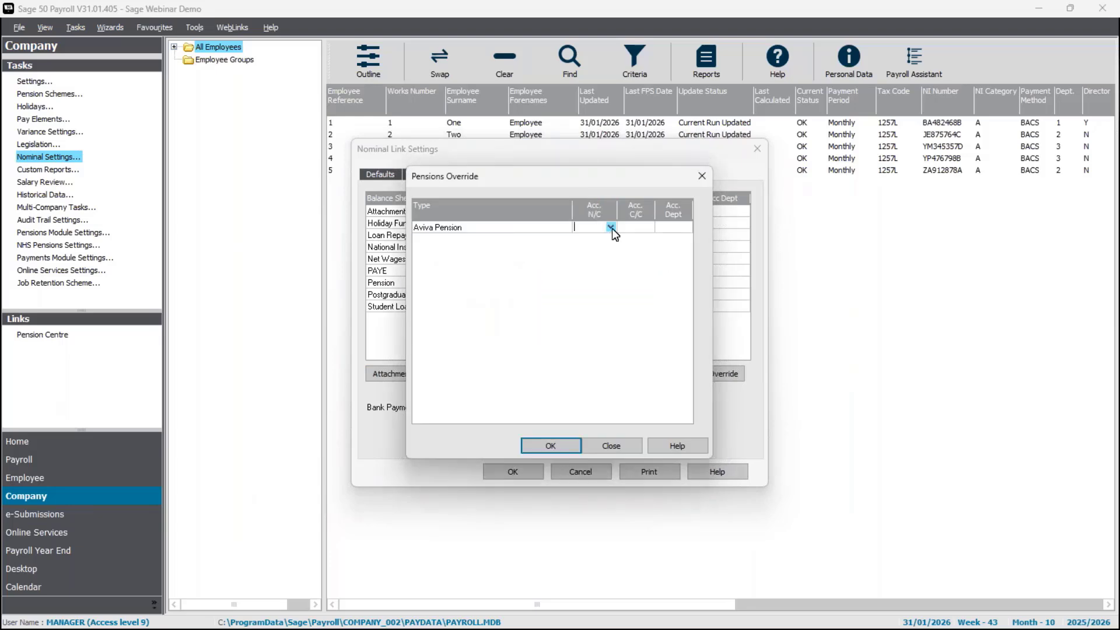
pyautogui.click(611, 228)
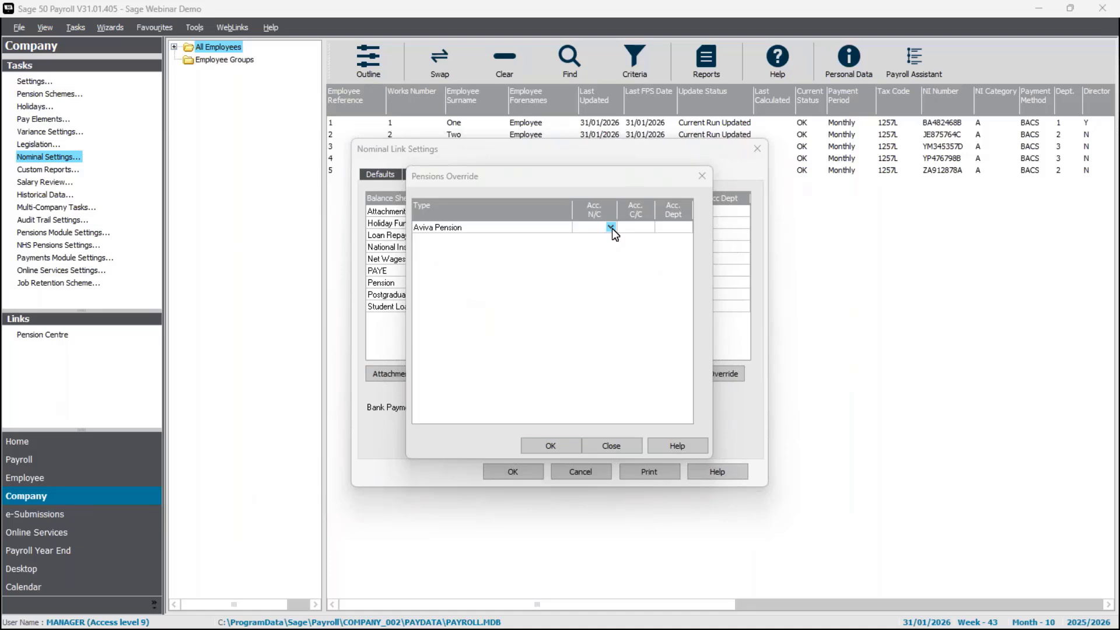
pyautogui.click(611, 228)
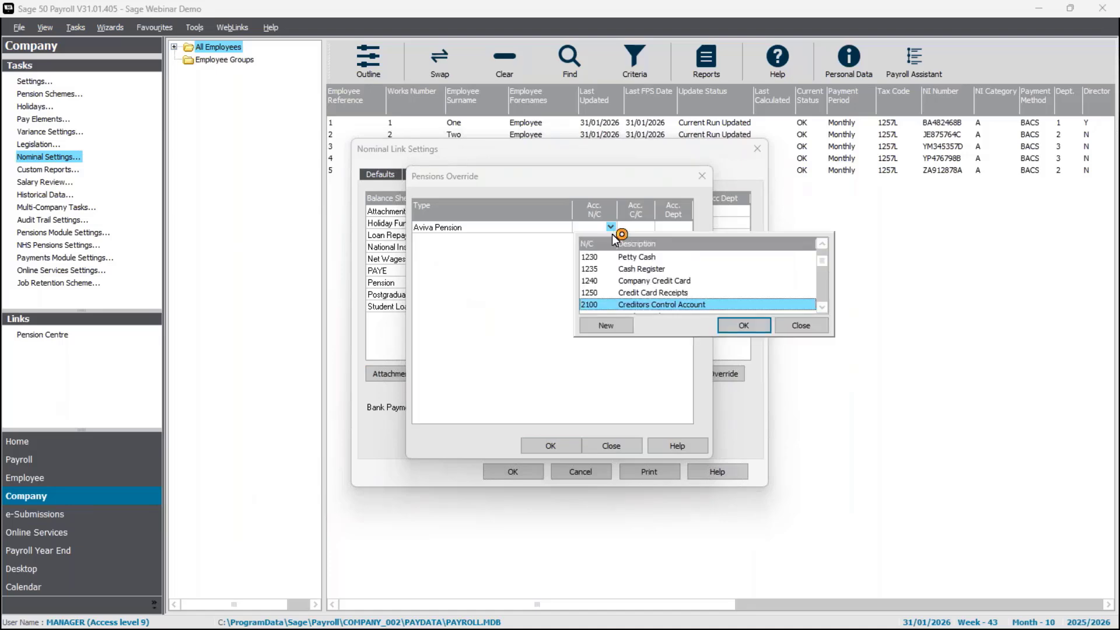
# - Create new nominal code 2231 for the Aviva Pension override
pyautogui.click(606, 324)
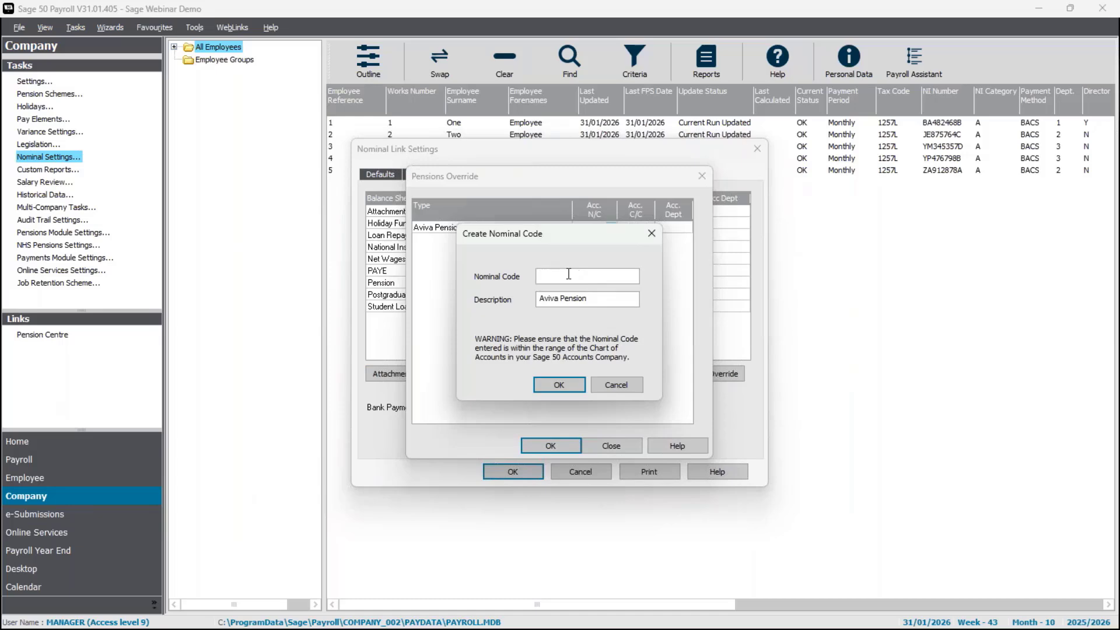
pyautogui.write('2231')
pyautogui.press('Tab')
pyautogui.click(562, 384)
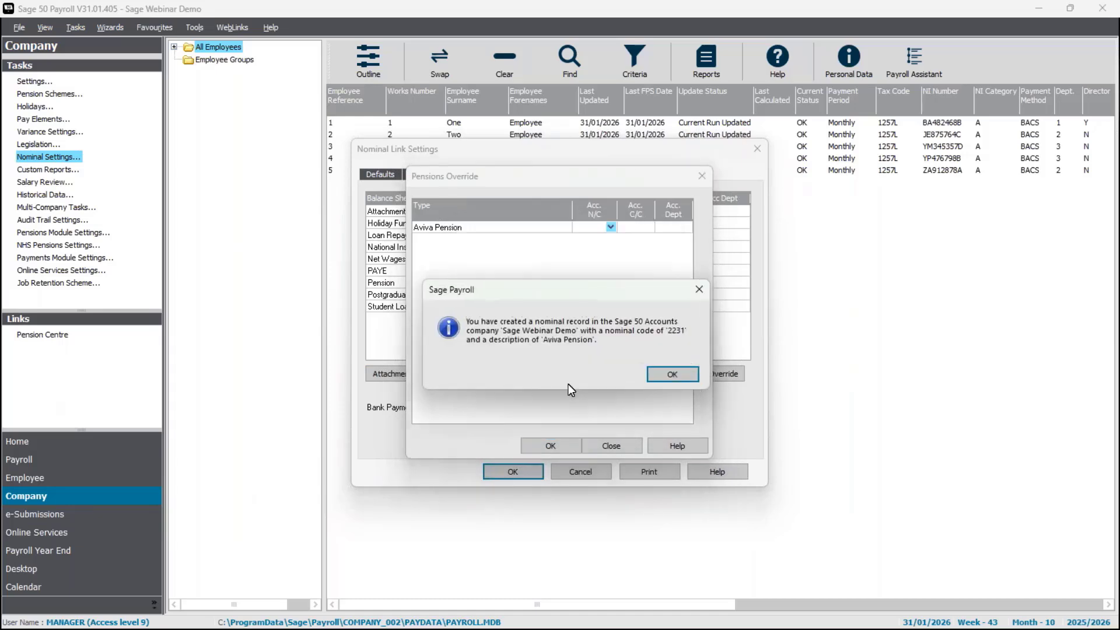
pyautogui.click(677, 376)
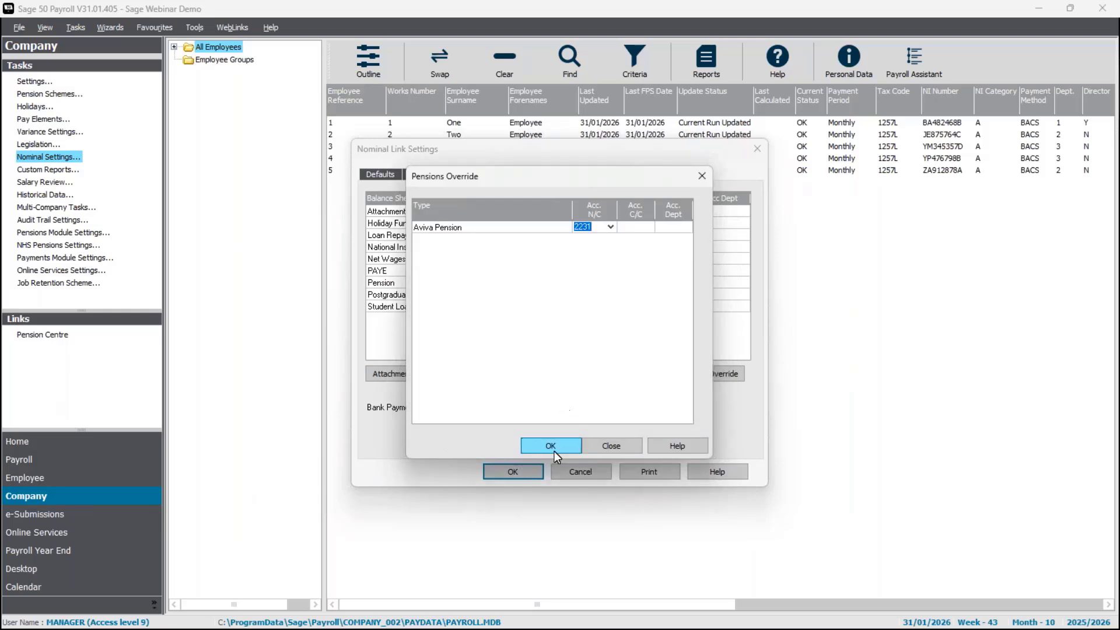
# - Accept the pension override, save Nominal Link Settings, and bring up the PDF report
pyautogui.click(554, 451)
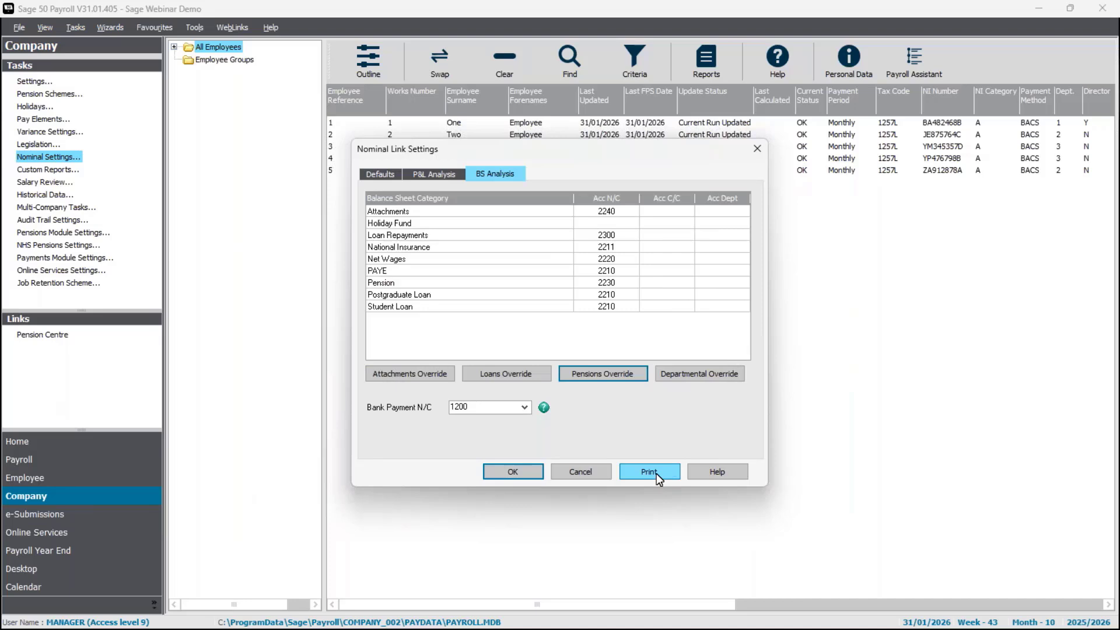
pyautogui.click(518, 470)
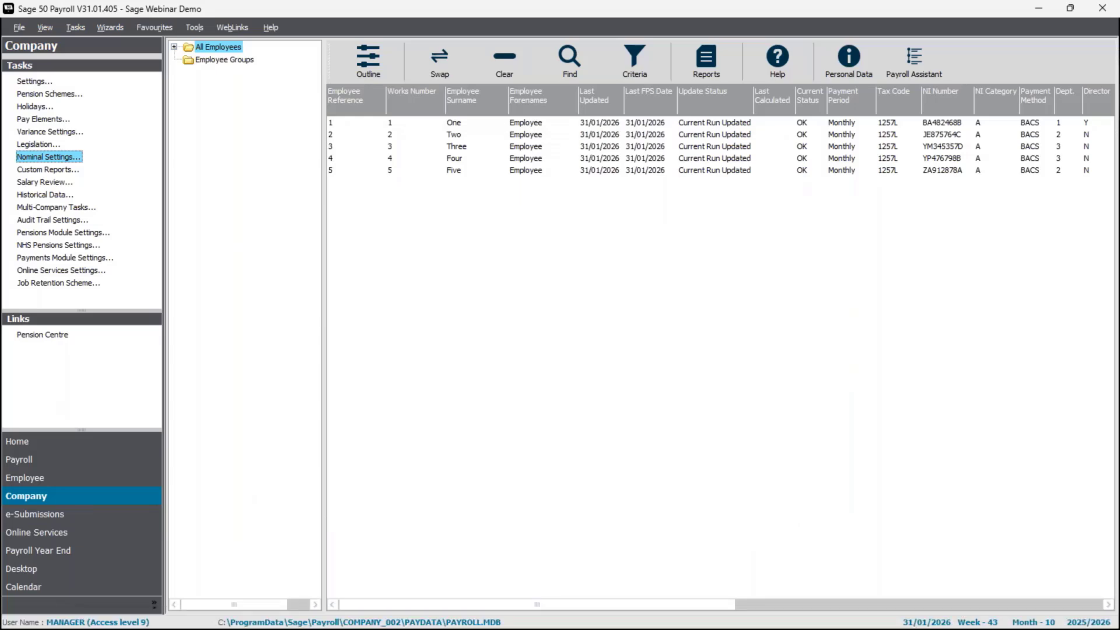
pyautogui.hotkey('alt', 'Tab')
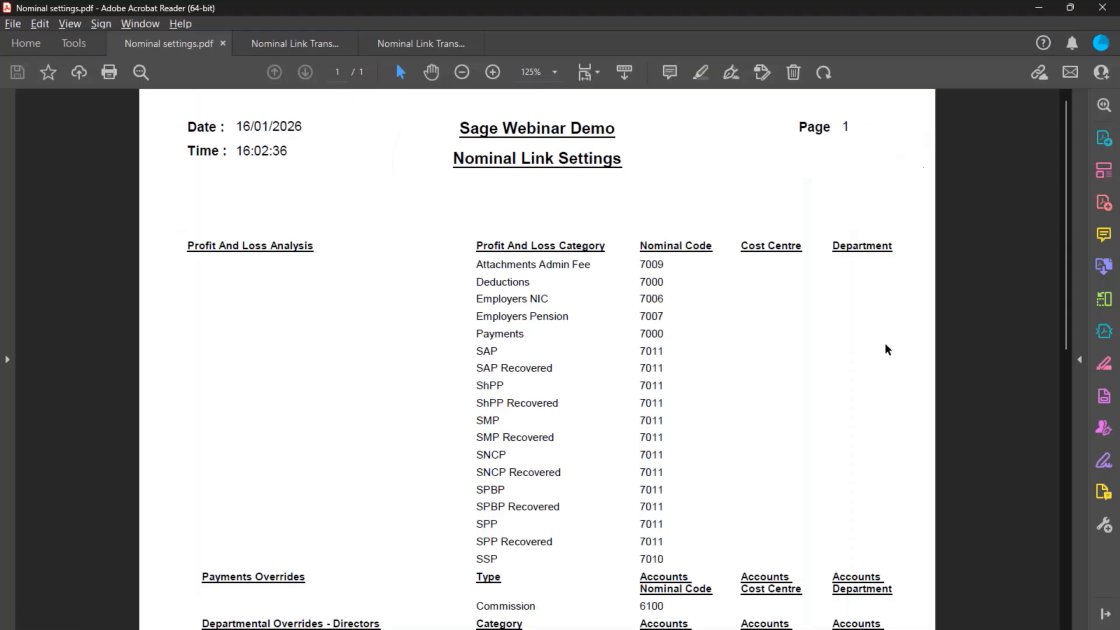
# - Check Nominal settings.pdf lists Aviva Pension under 2231 in Pensions Overrides, then minimise Acrobat
pyautogui.scroll(-1, 832, 336)
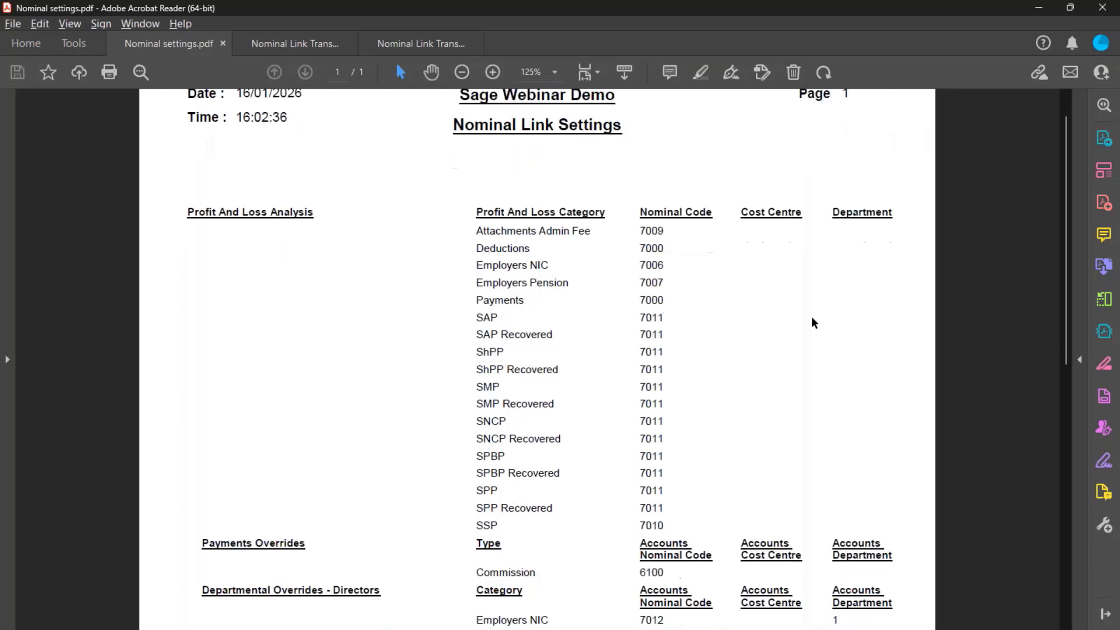
pyautogui.scroll(-1, 812, 323)
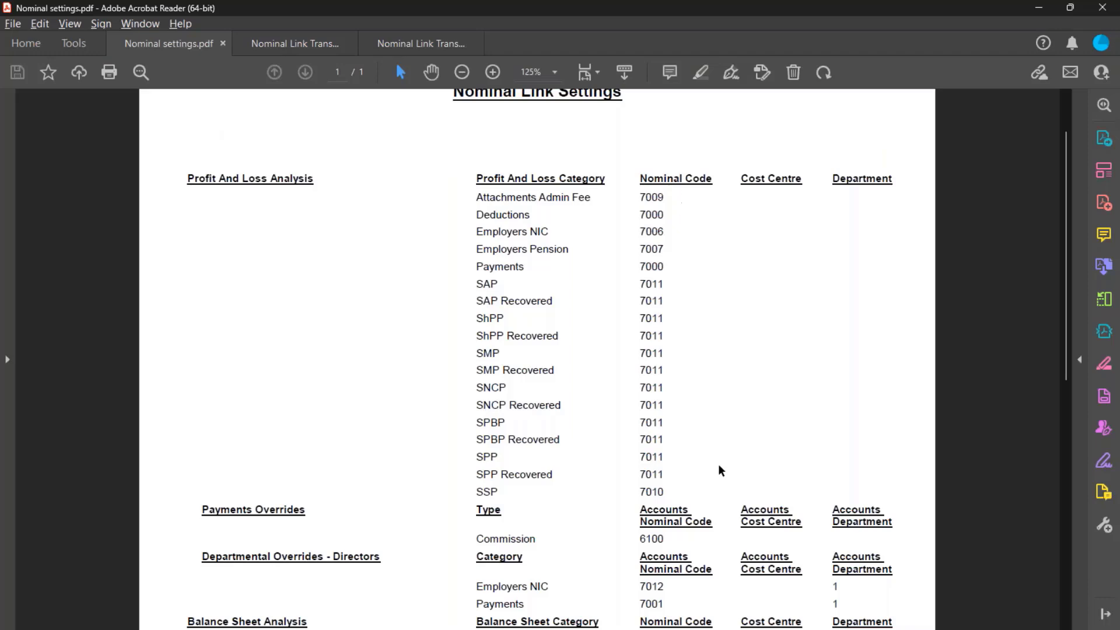
pyautogui.scroll(-3, 710, 410)
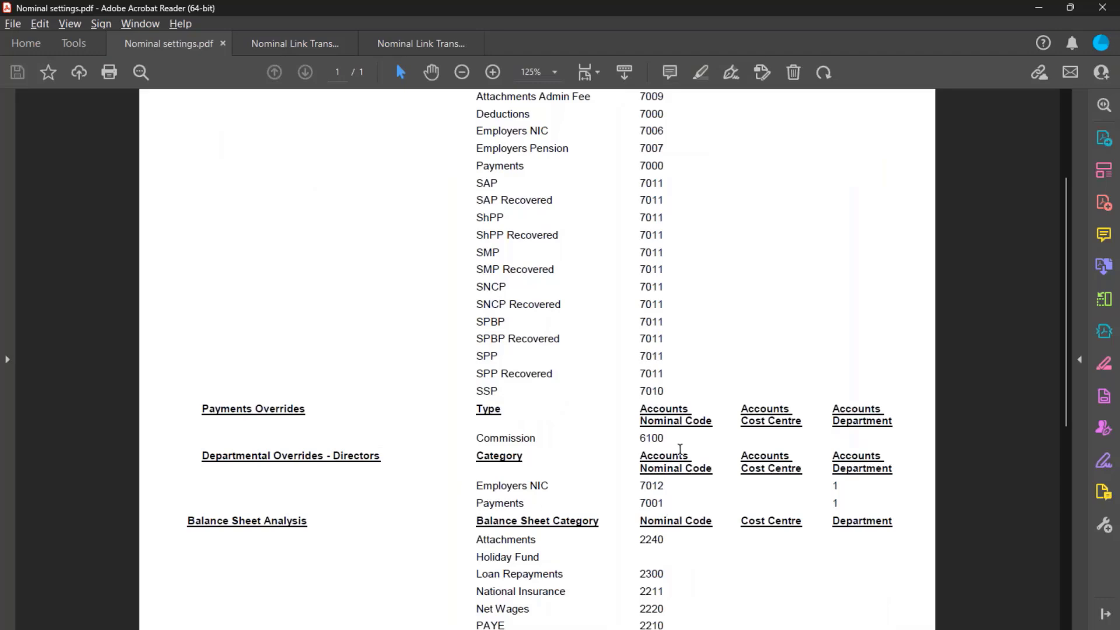
pyautogui.scroll(-5, 681, 509)
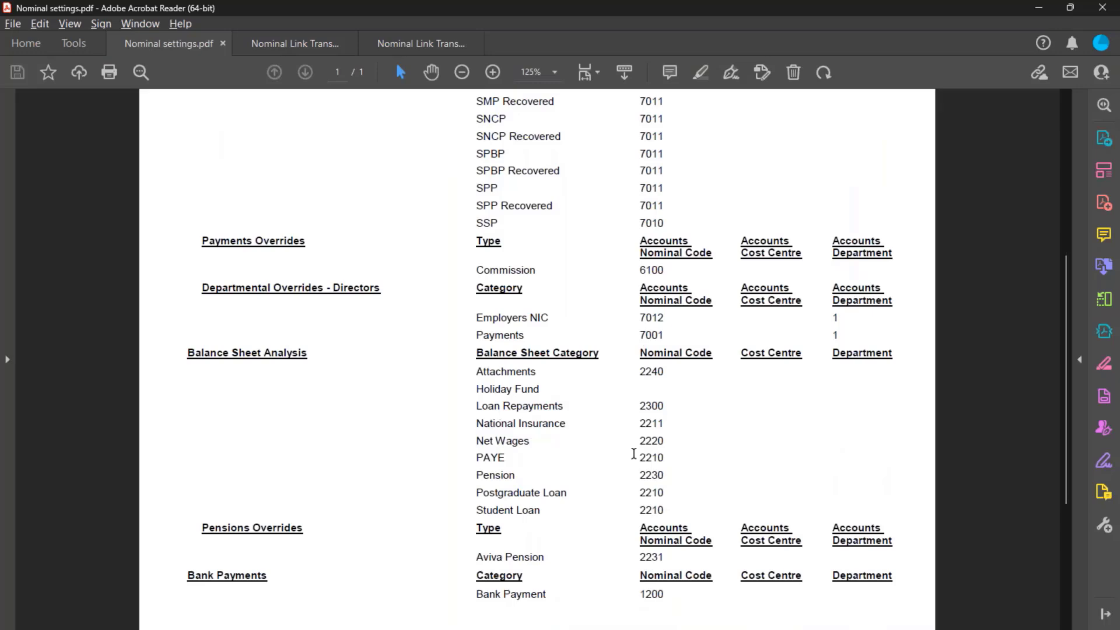
pyautogui.scroll(-1, 653, 474)
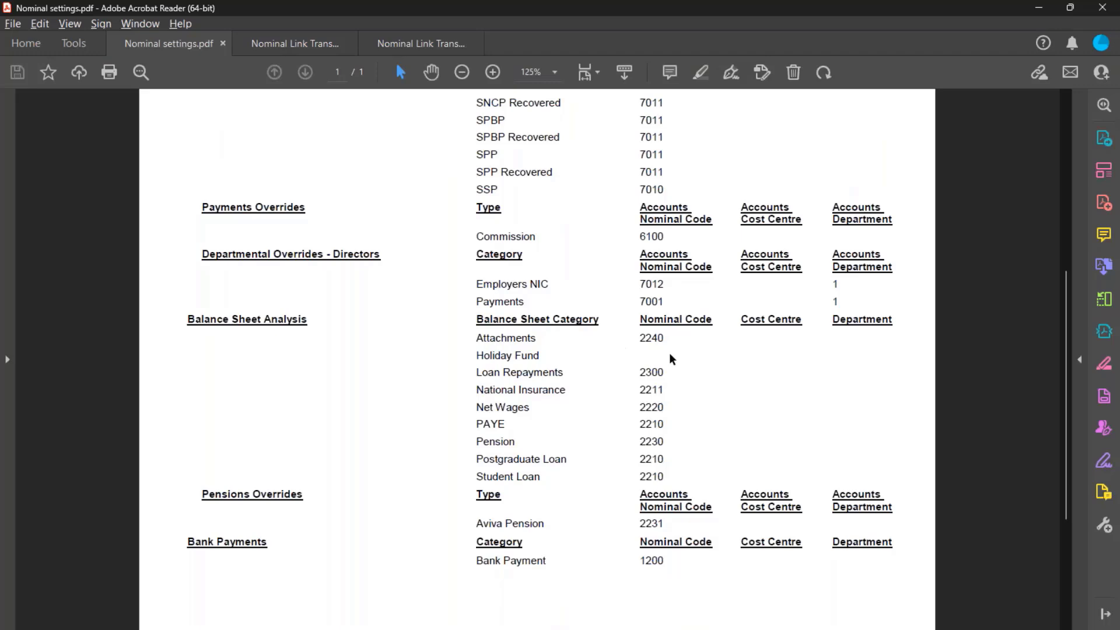
pyautogui.click(1038, 8)
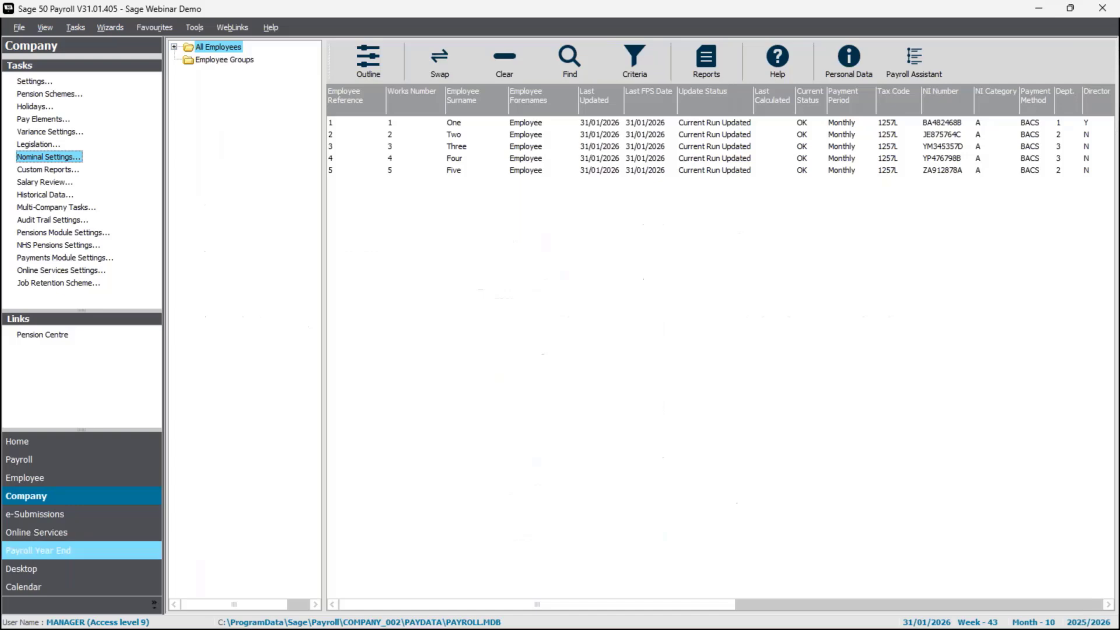
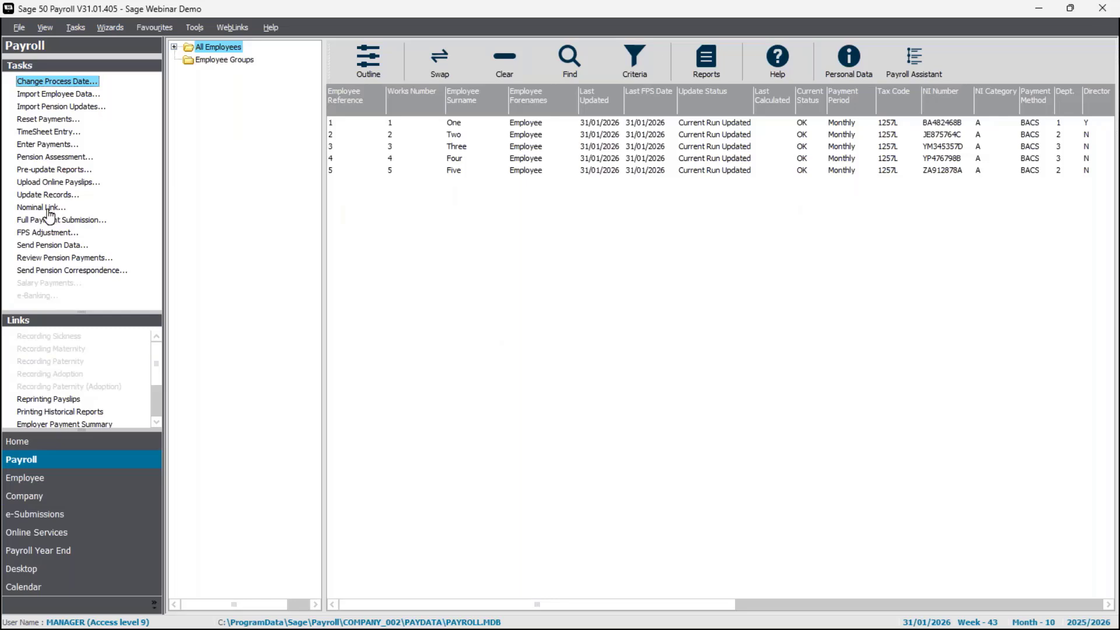
# - Switch to the Process Map view and scroll across the payroll diagram
pyautogui.click(50, 26)
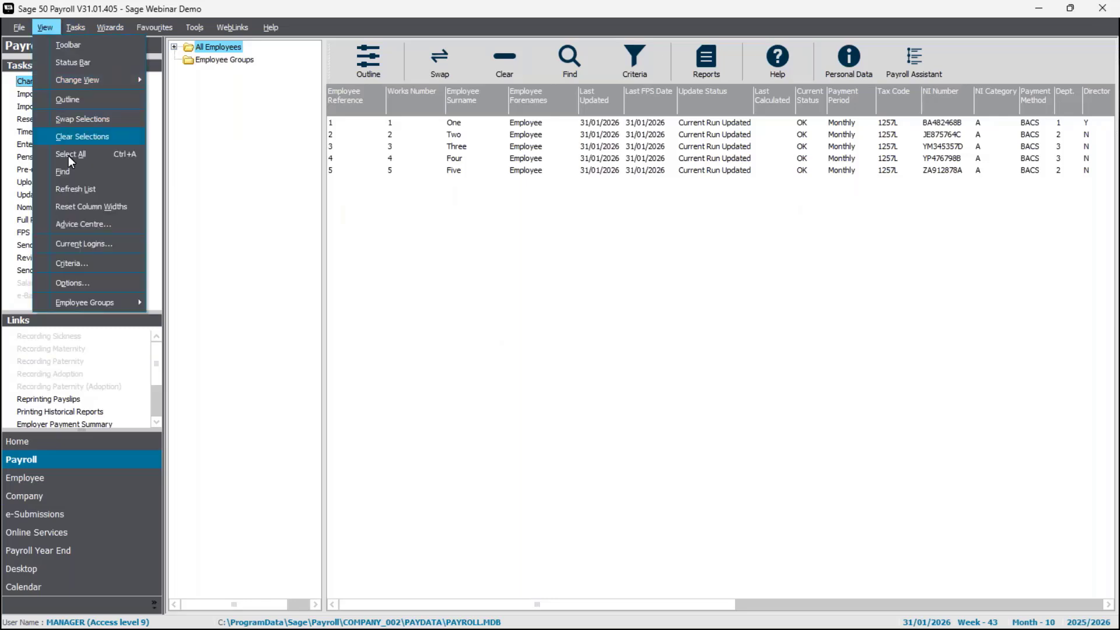
pyautogui.moveTo(86, 82)
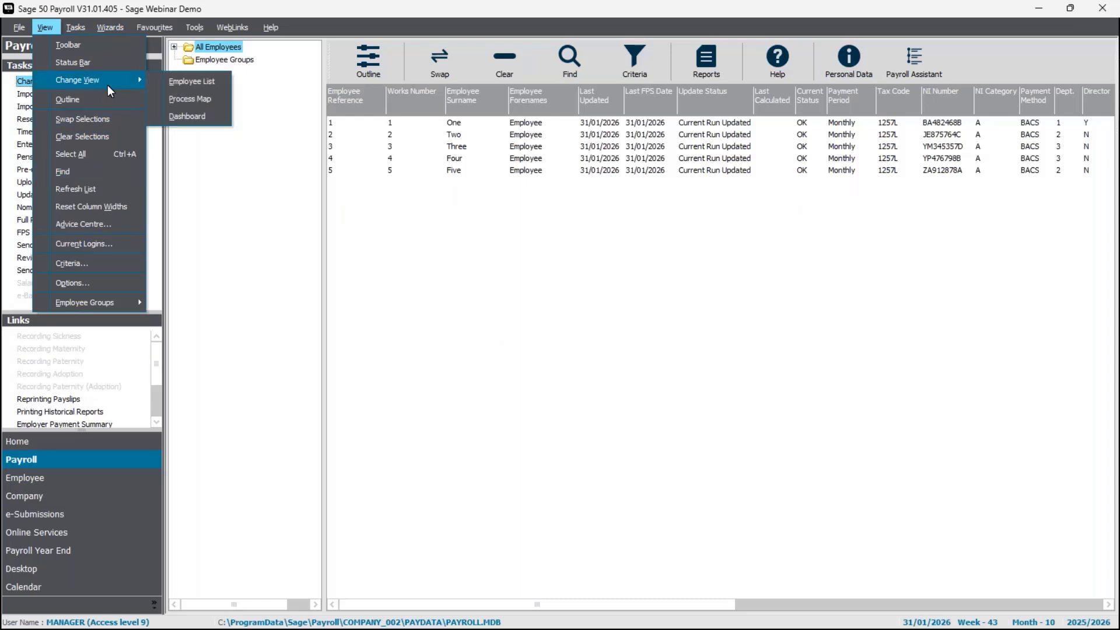
pyautogui.click(219, 105)
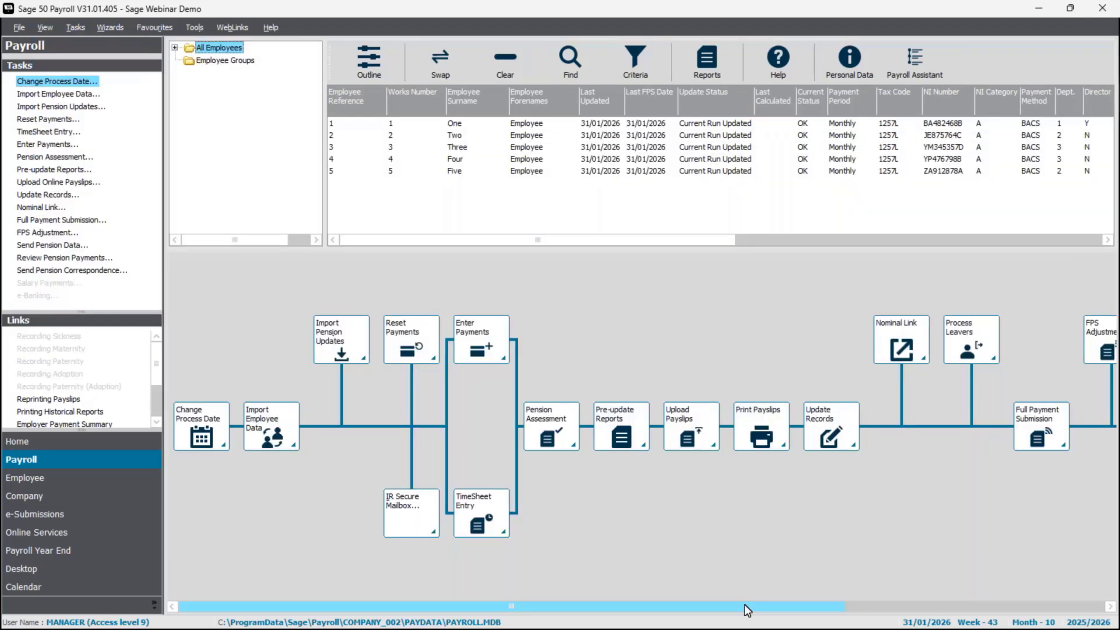
pyautogui.moveTo(745, 605); pyautogui.dragTo(780, 604)
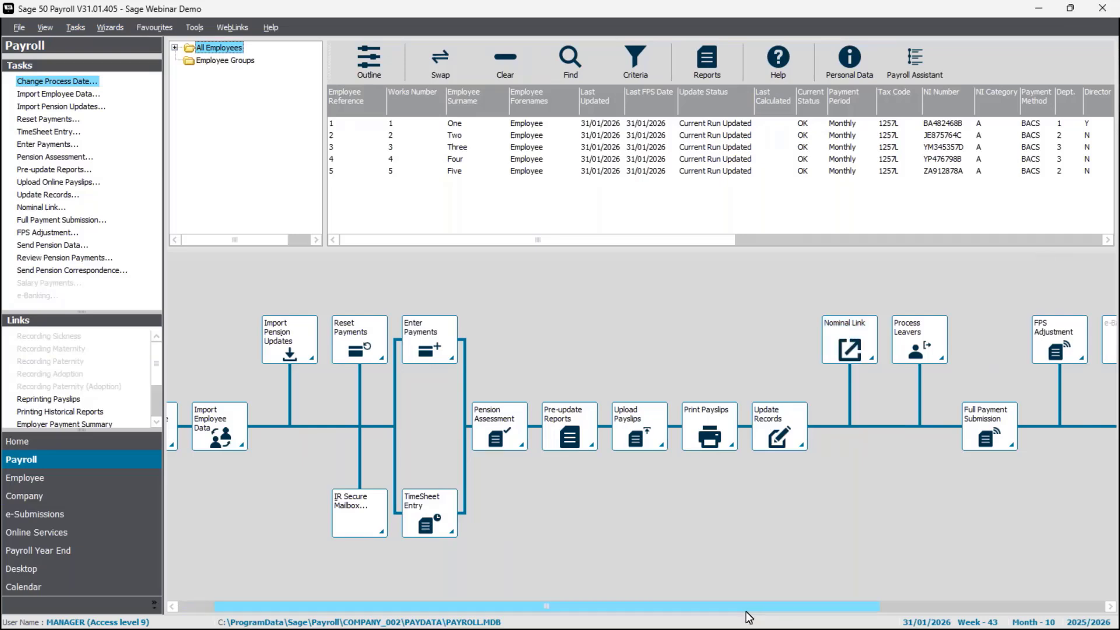
pyautogui.moveTo(746, 611); pyautogui.dragTo(711, 612)
# - Go back through Employee and Payroll to the employee list with all five selected
pyautogui.click(101, 475)
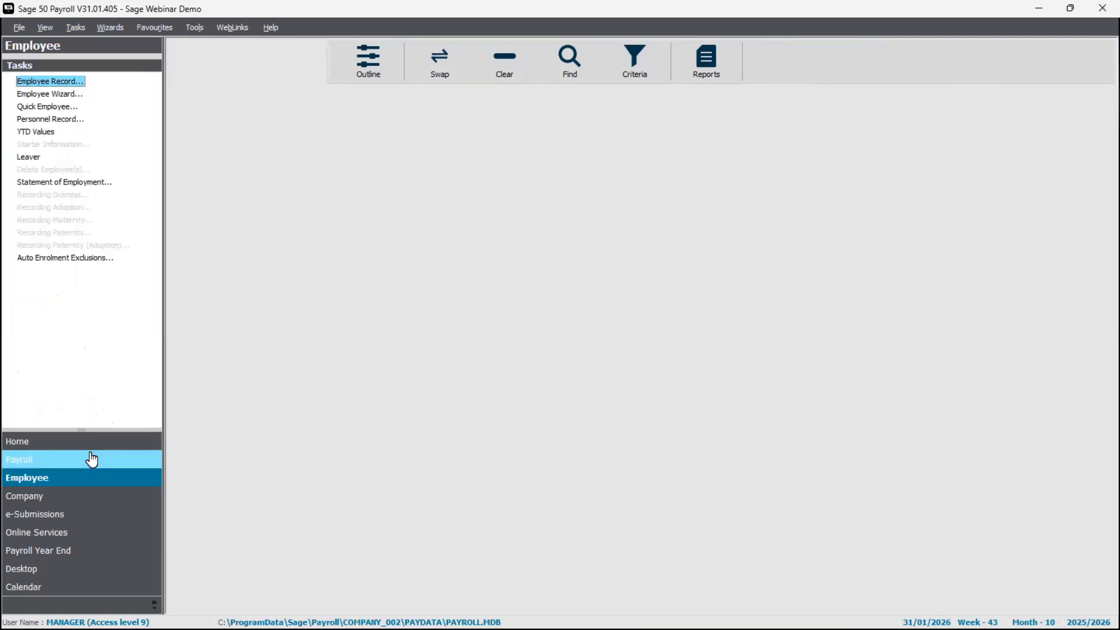
pyautogui.click(91, 456)
pyautogui.click(418, 69)
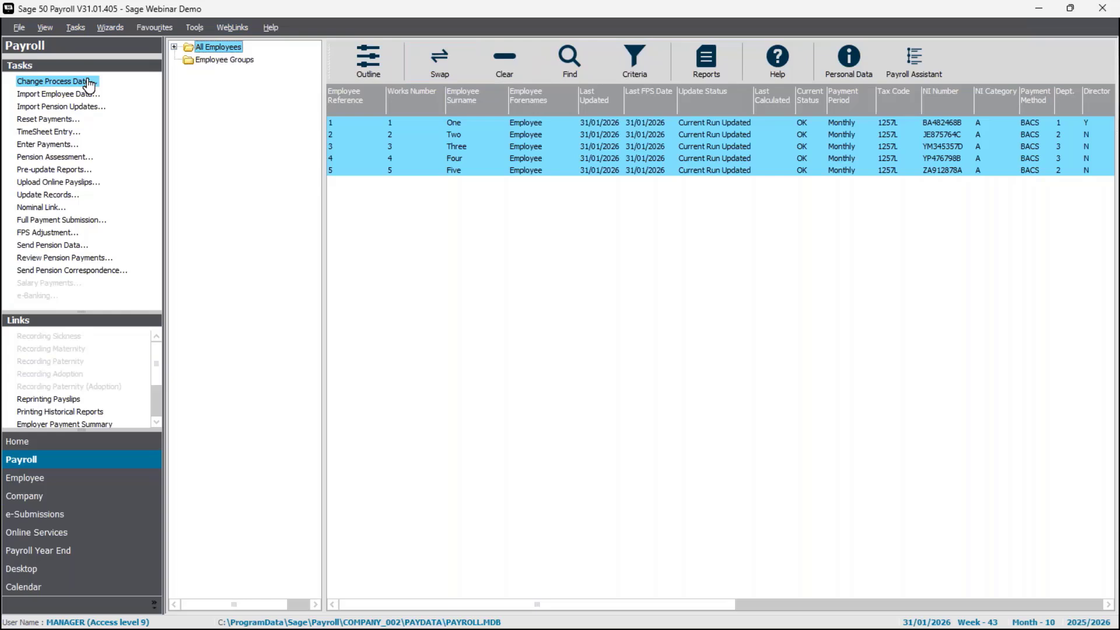
# - Run the Nominal Link wizard from process date 31/10/2025 through the employee list to the posting options
pyautogui.click(40, 208)
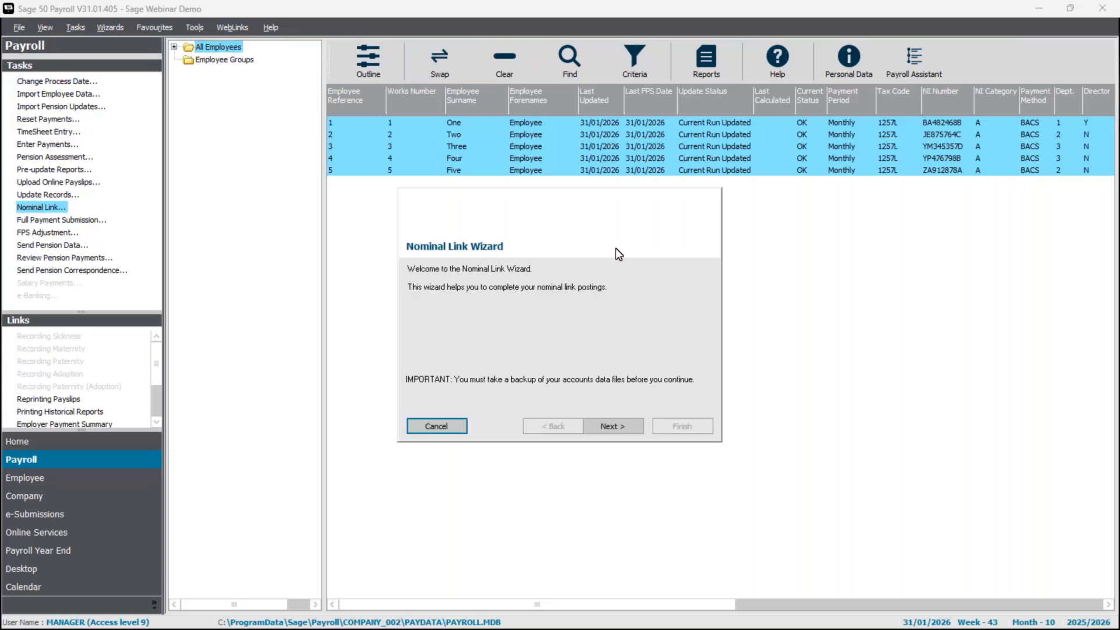
pyautogui.click(636, 427)
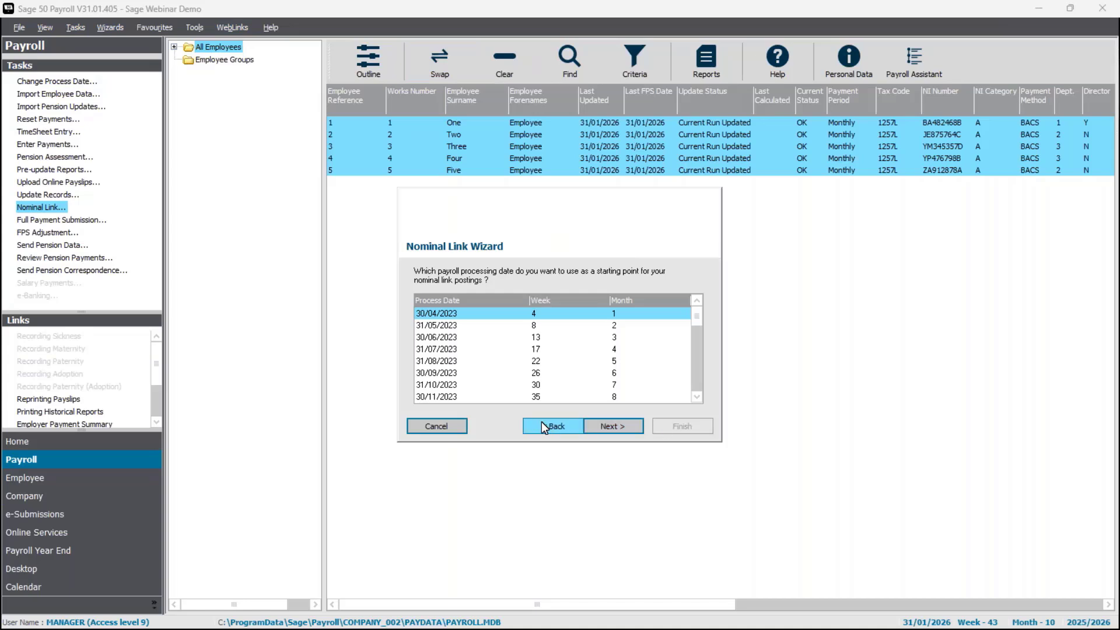
pyautogui.click(699, 385)
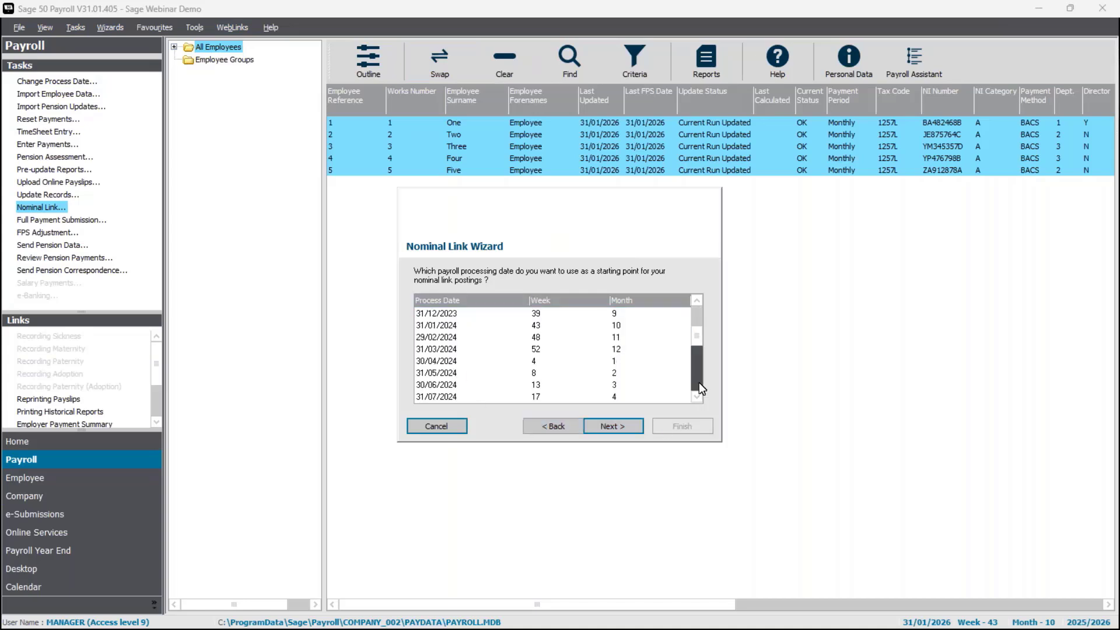
pyautogui.click(700, 384)
pyautogui.click(700, 385)
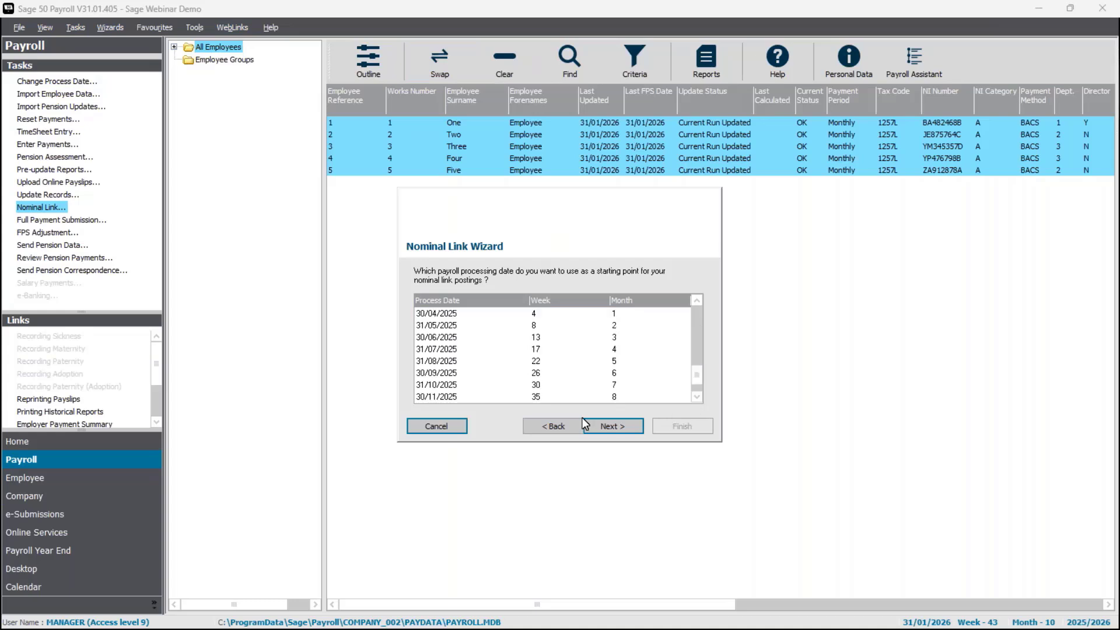
pyautogui.click(542, 385)
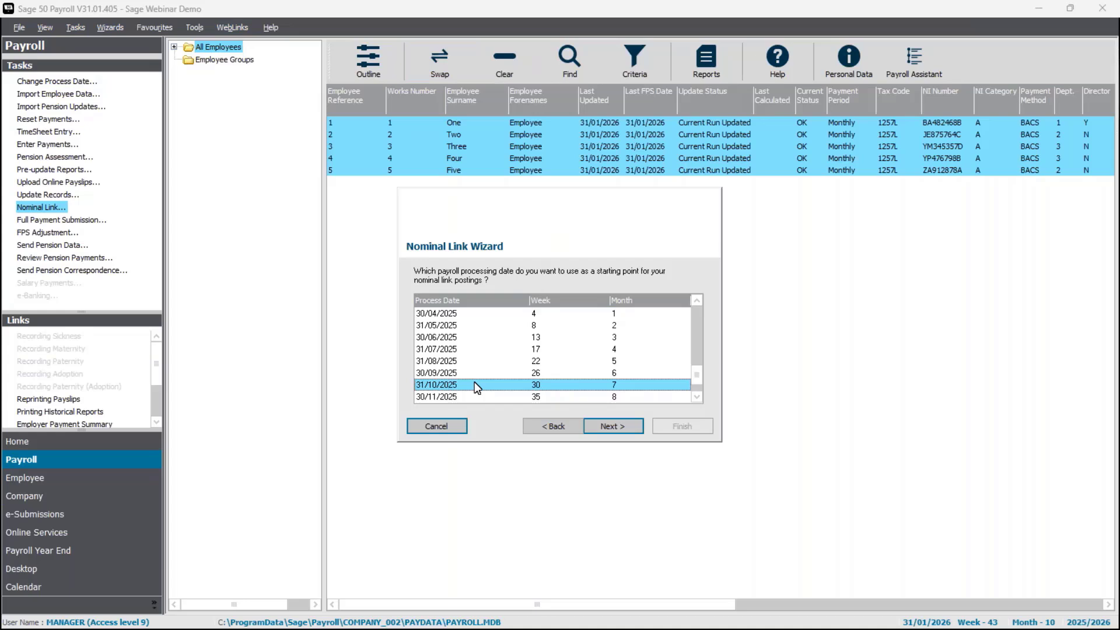
pyautogui.click(637, 427)
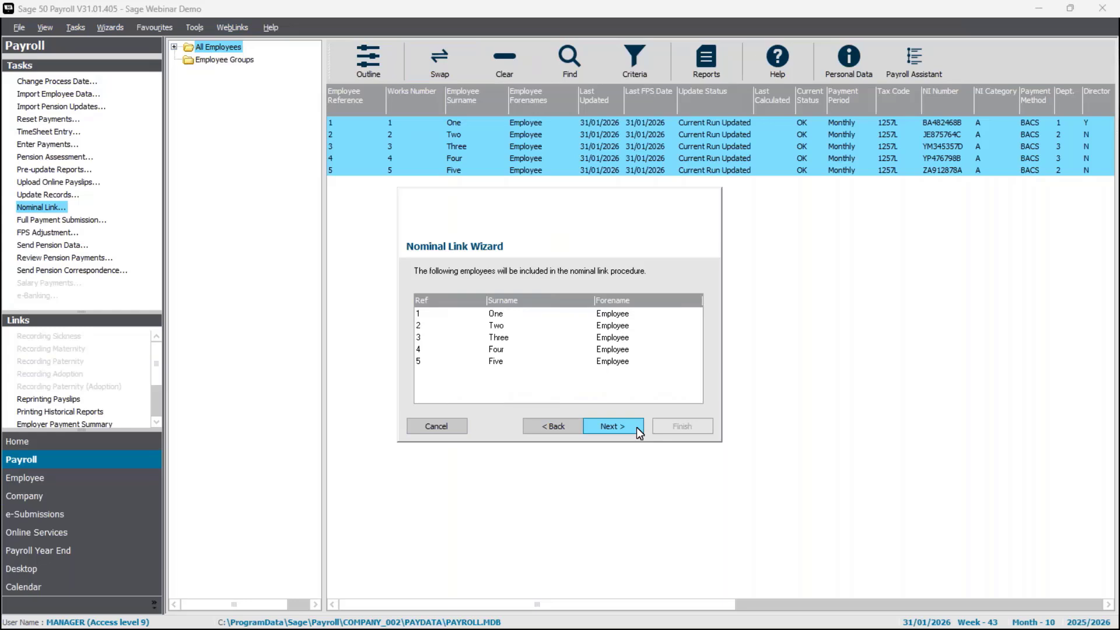
pyautogui.click(635, 427)
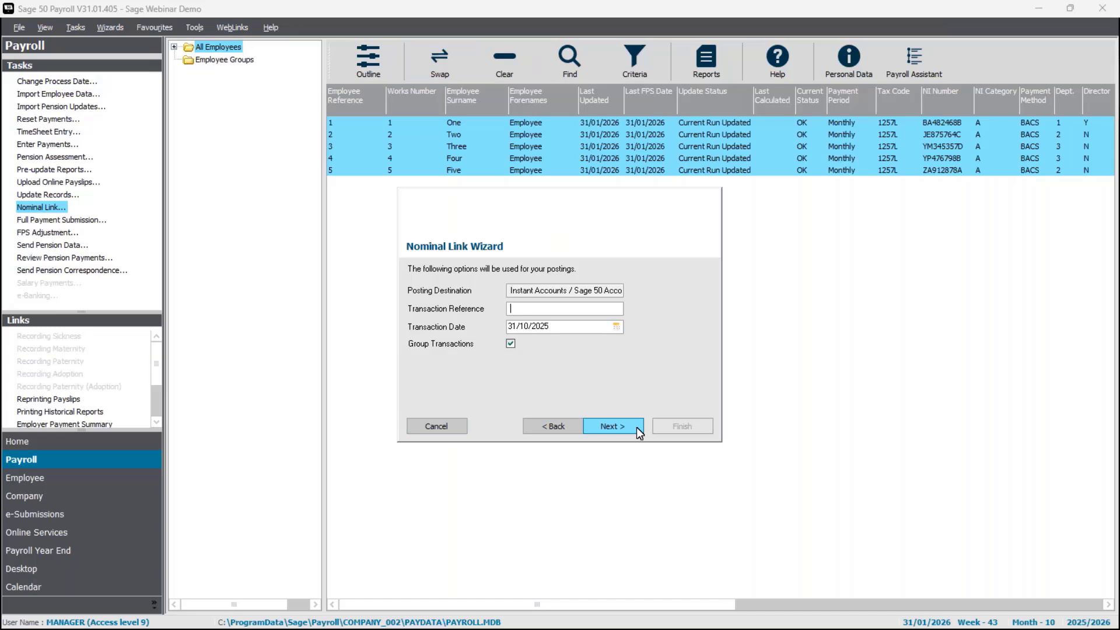
# - Enter transaction reference SalOct25, keep transactions grouped, and preview the postings
pyautogui.write('SalOct25')
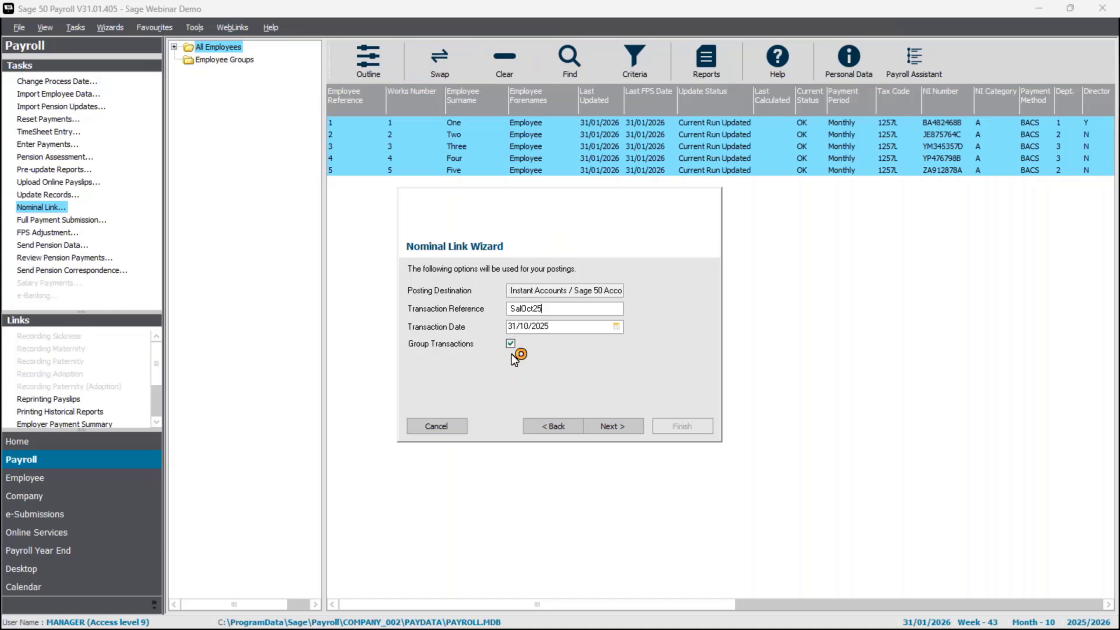
pyautogui.click(629, 426)
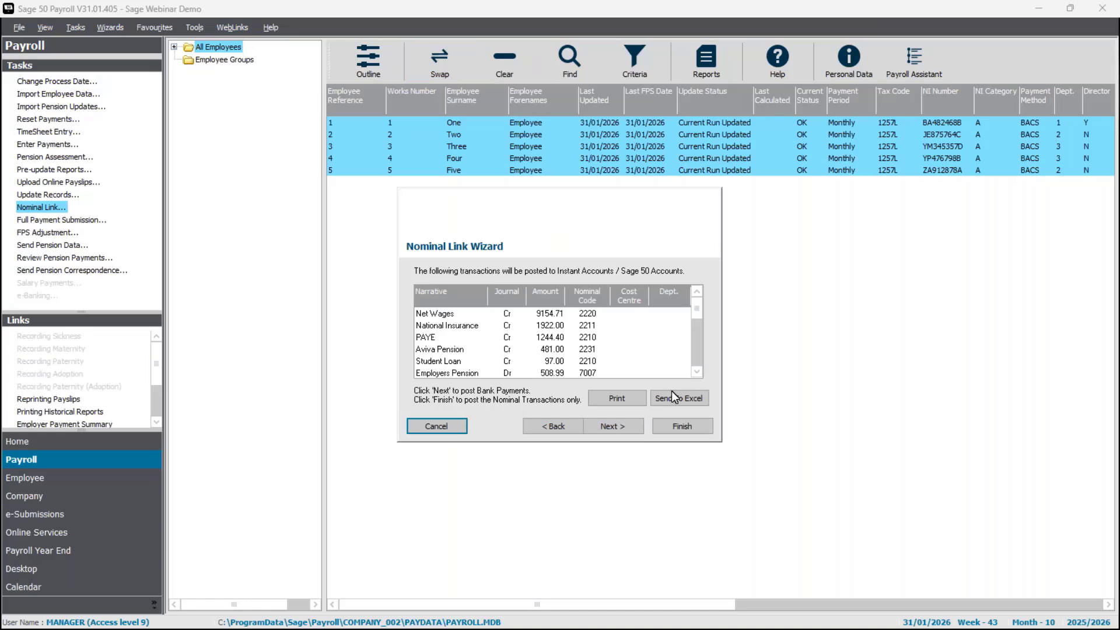
pyautogui.click(577, 315)
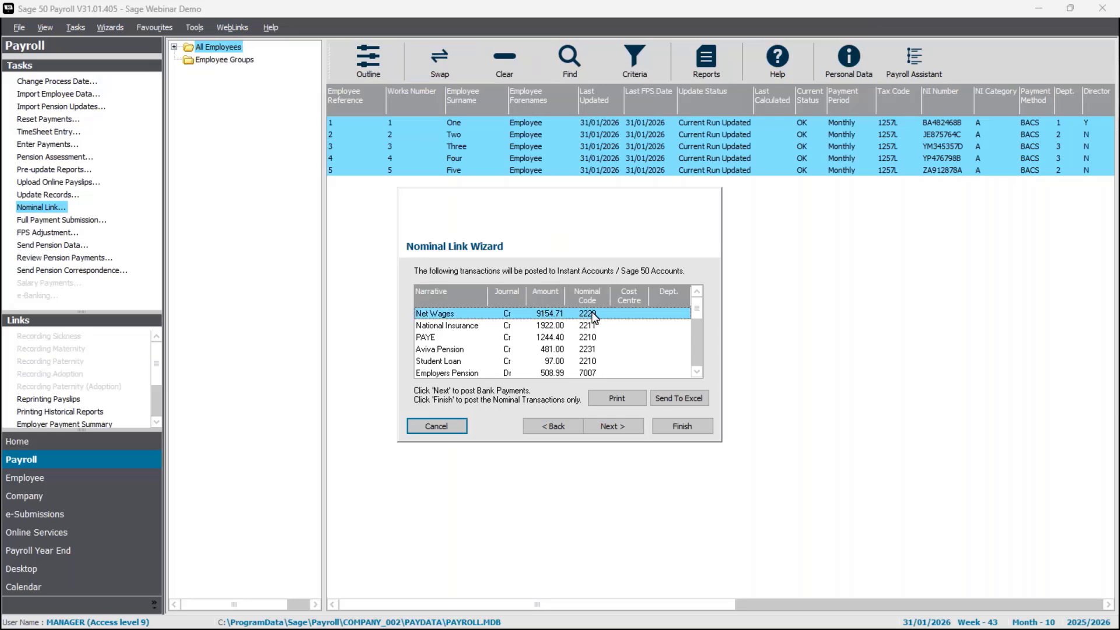
pyautogui.click(572, 326)
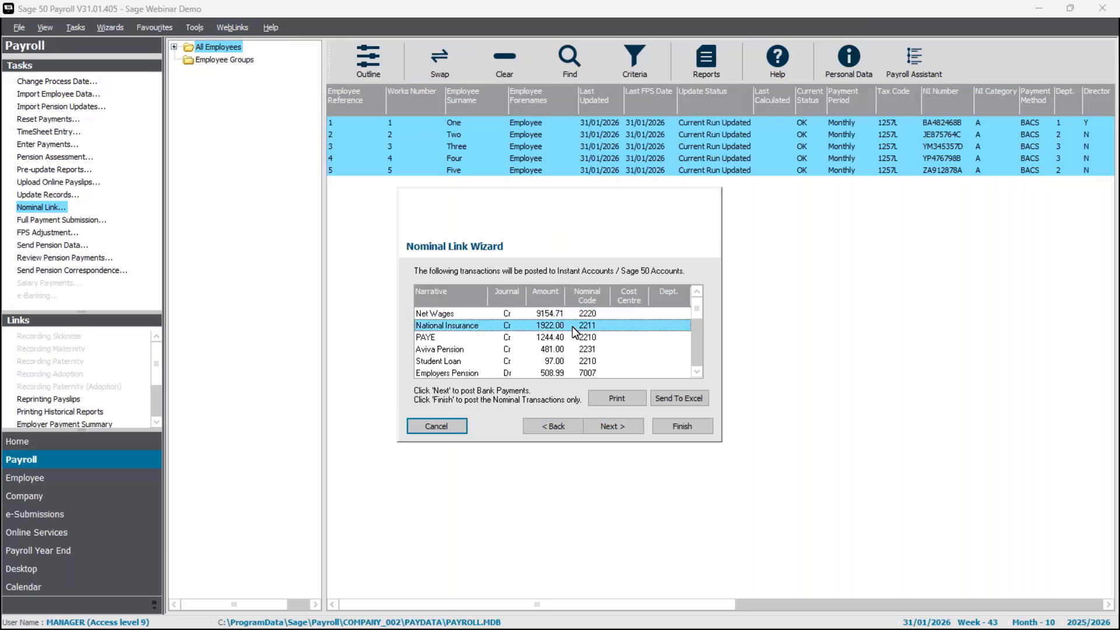
pyautogui.click(562, 337)
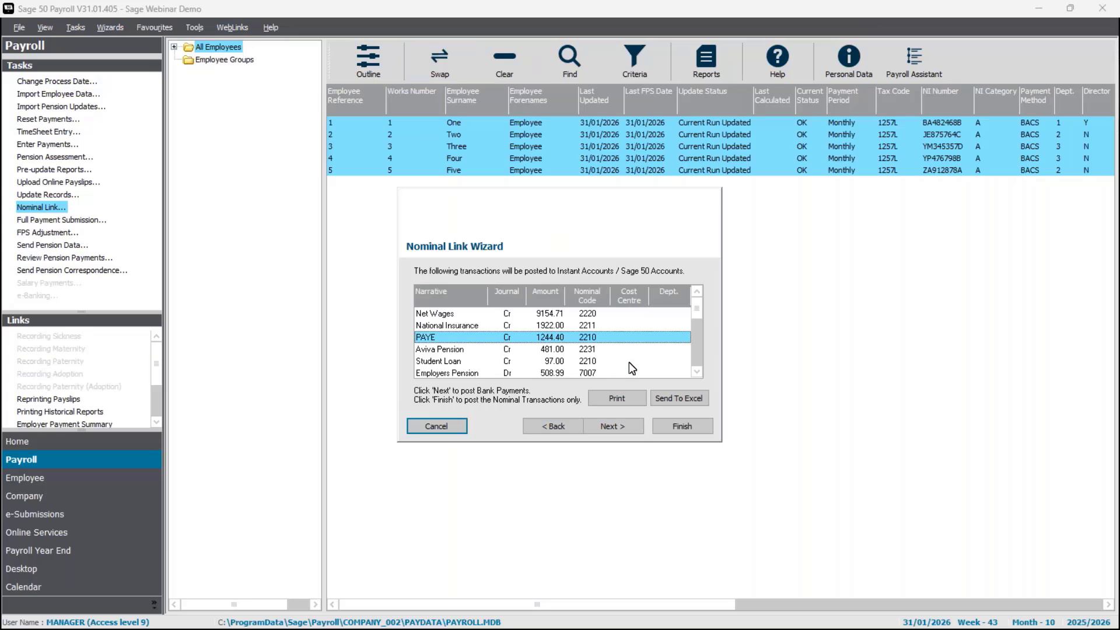
pyautogui.click(586, 350)
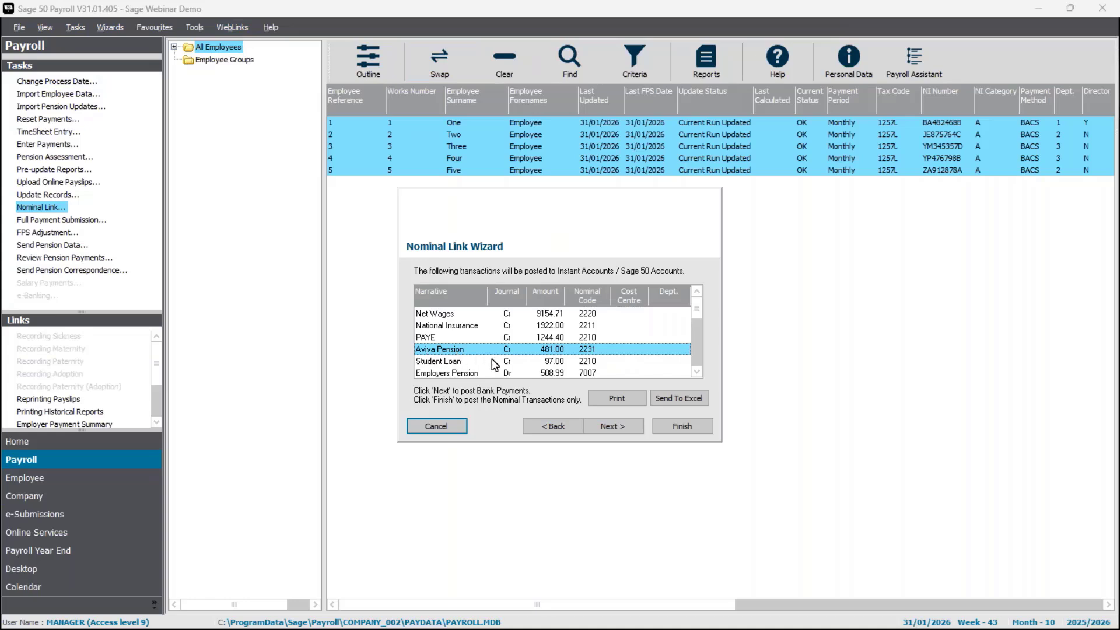
pyautogui.click(699, 373)
pyautogui.click(700, 373)
pyautogui.click(699, 373)
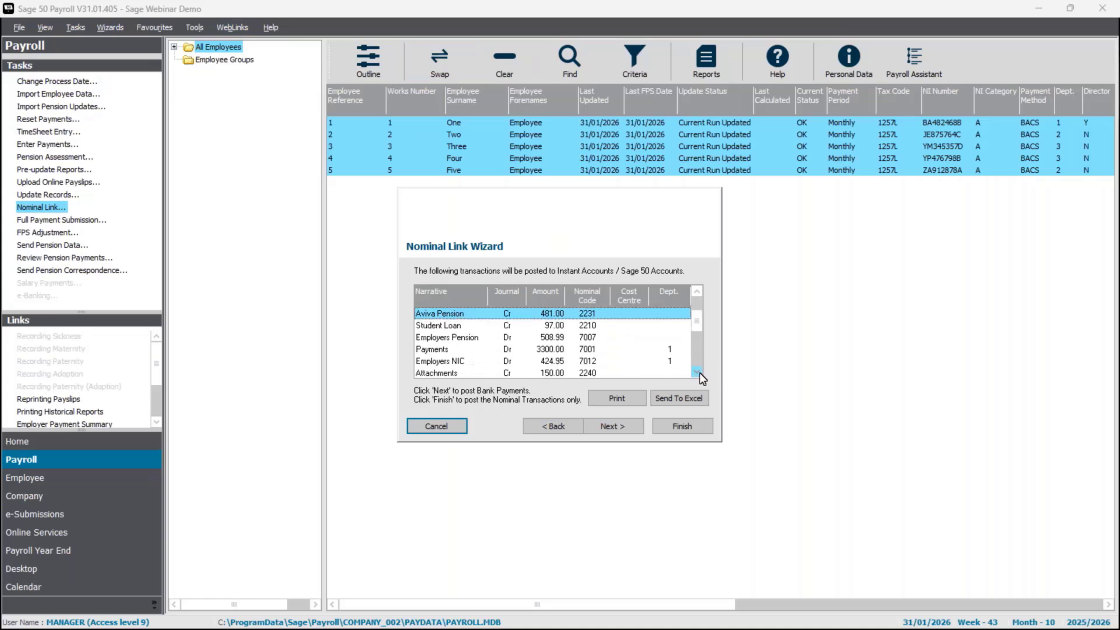
pyautogui.click(505, 338)
pyautogui.click(496, 348)
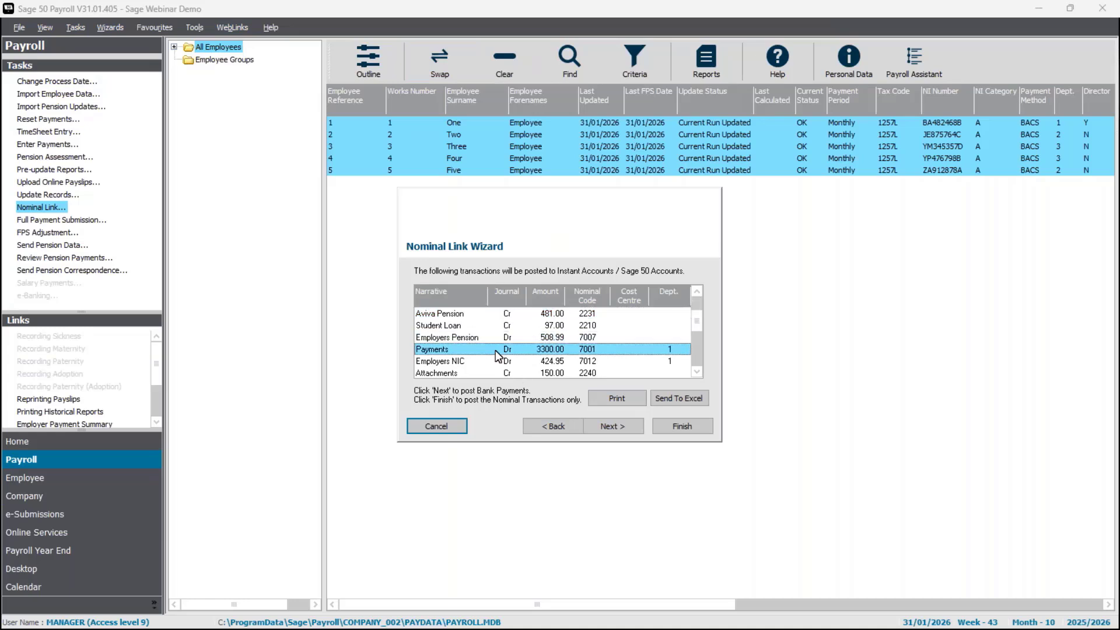
pyautogui.click(515, 362)
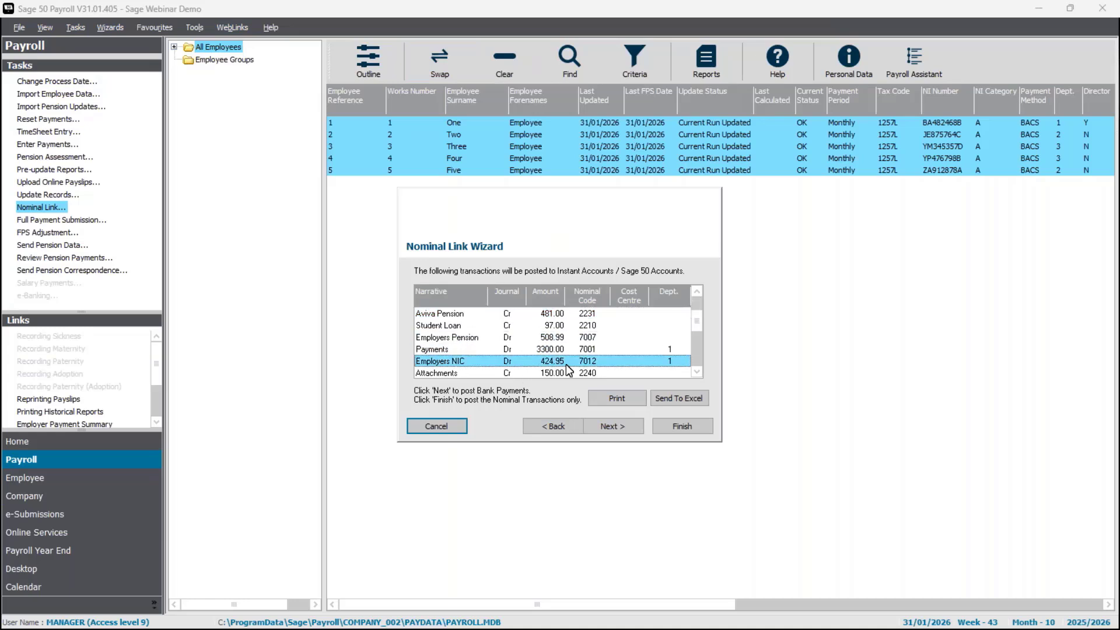
pyautogui.click(593, 349)
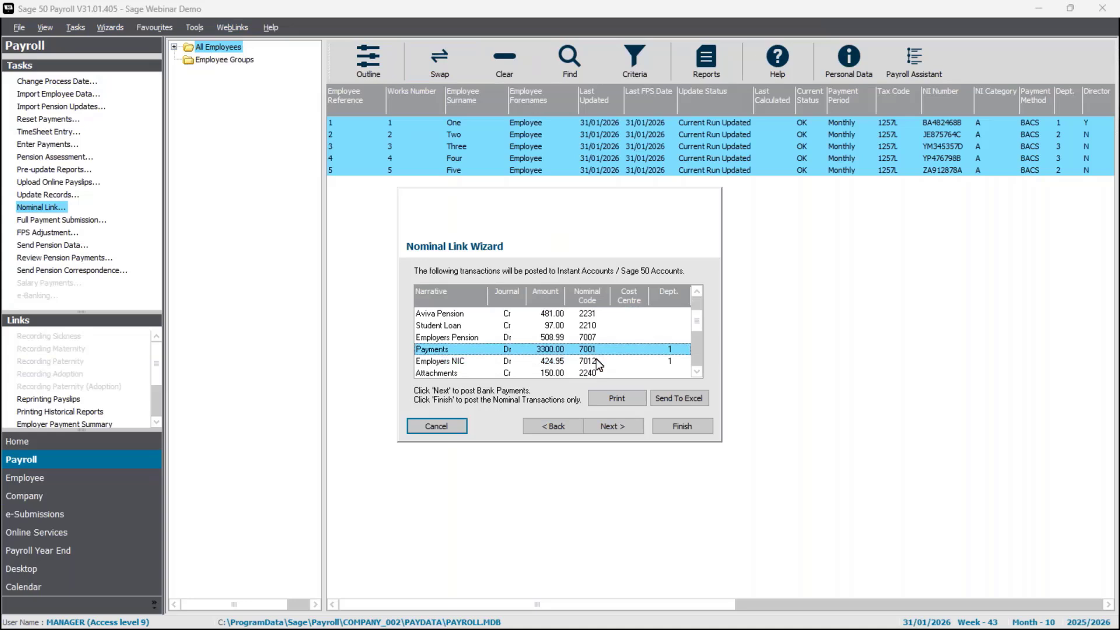
pyautogui.click(591, 360)
pyautogui.click(590, 349)
pyautogui.click(589, 361)
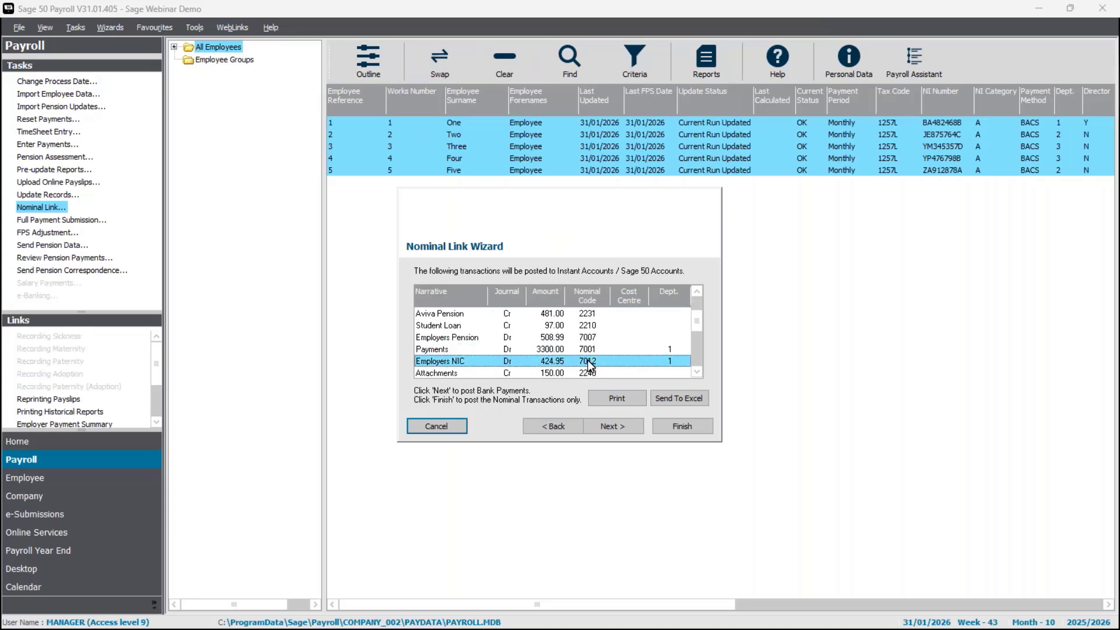
pyautogui.click(697, 372)
pyautogui.click(697, 372)
pyautogui.click(697, 372)
pyautogui.click(697, 371)
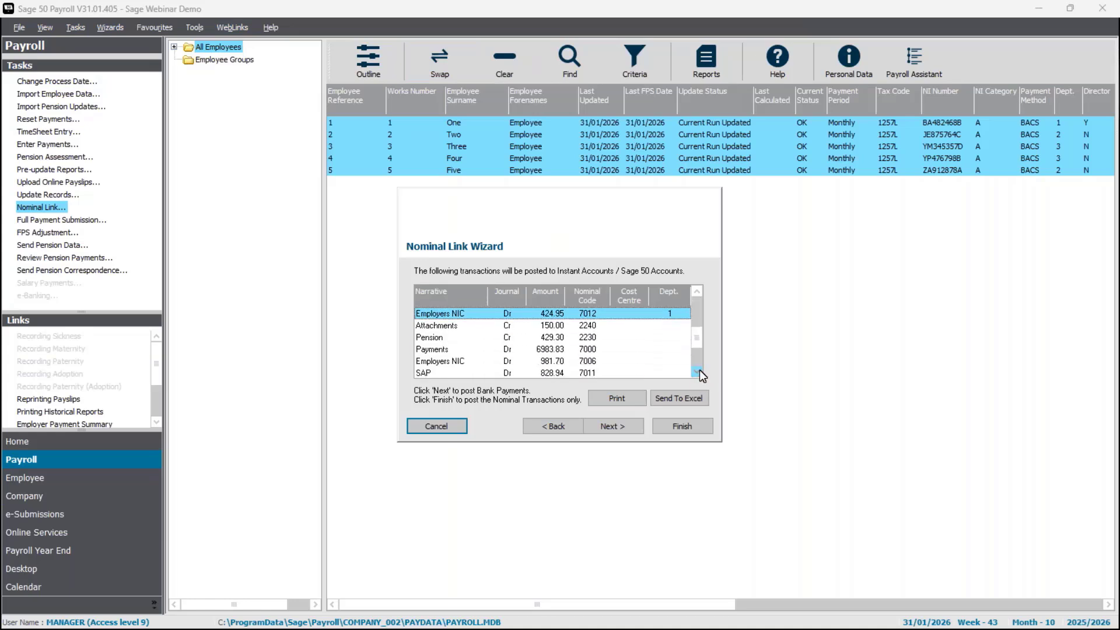
pyautogui.click(539, 348)
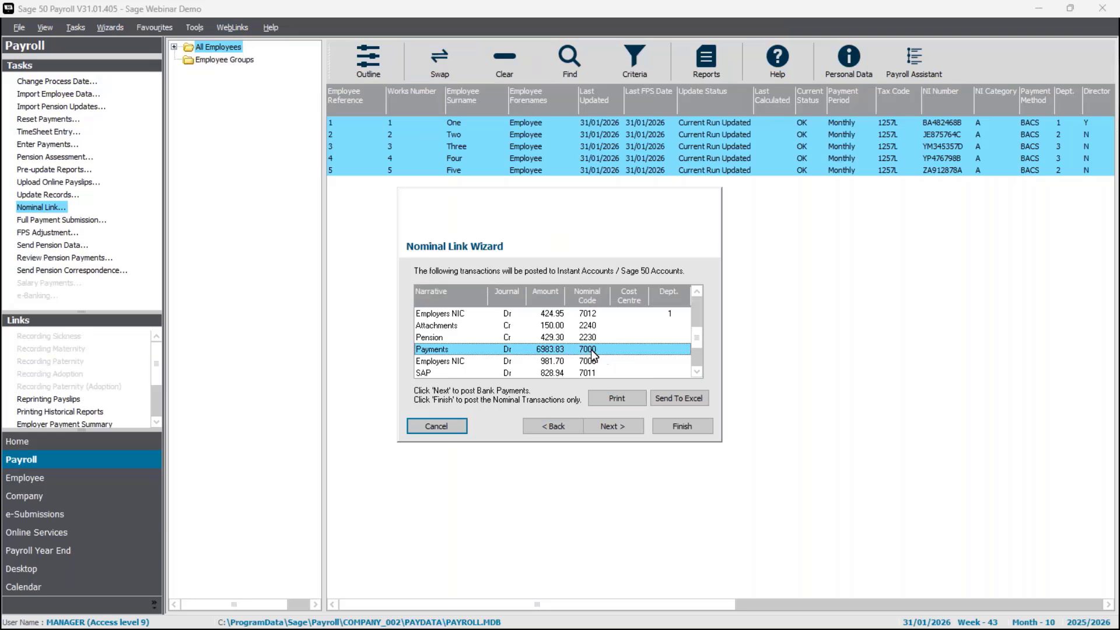
pyautogui.click(697, 371)
pyautogui.click(697, 371)
pyautogui.click(697, 371)
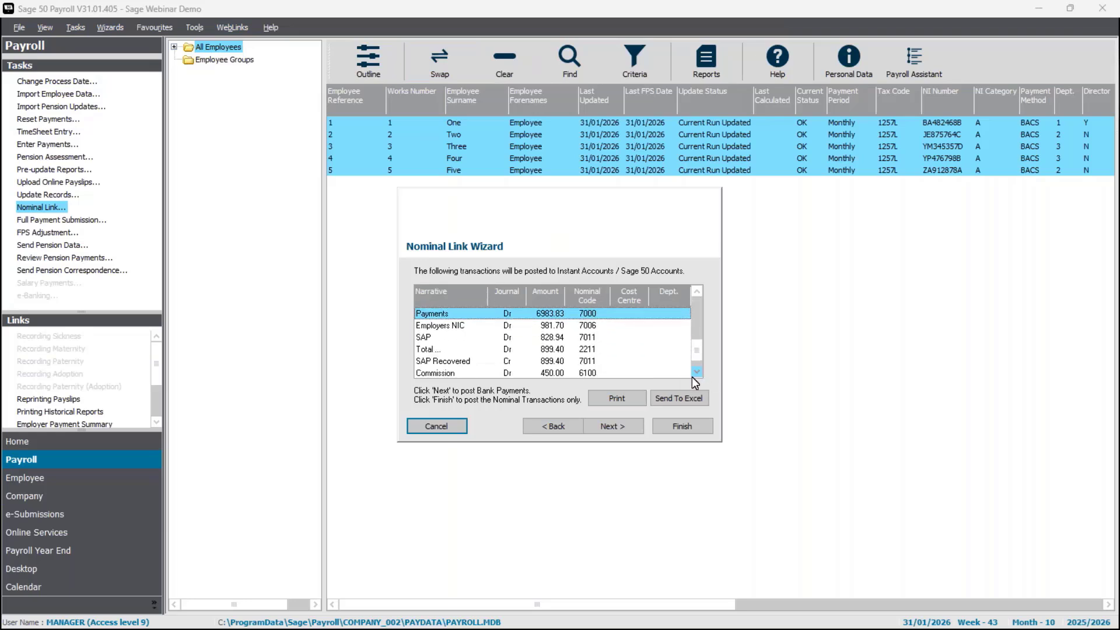
pyautogui.click(551, 340)
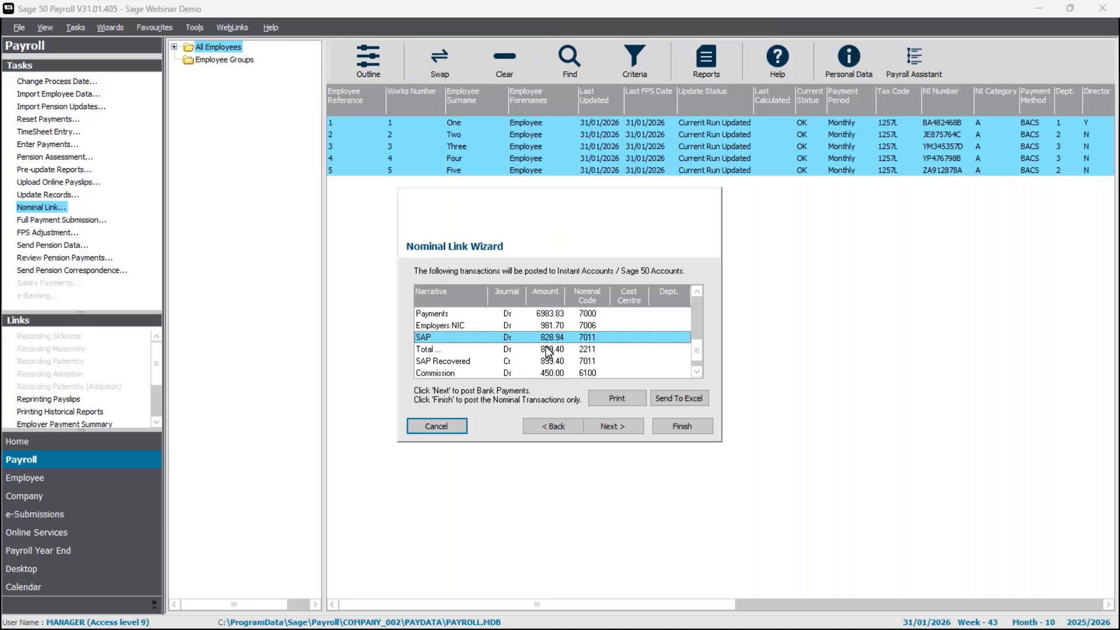
pyautogui.click(549, 350)
pyautogui.click(542, 361)
pyautogui.click(544, 349)
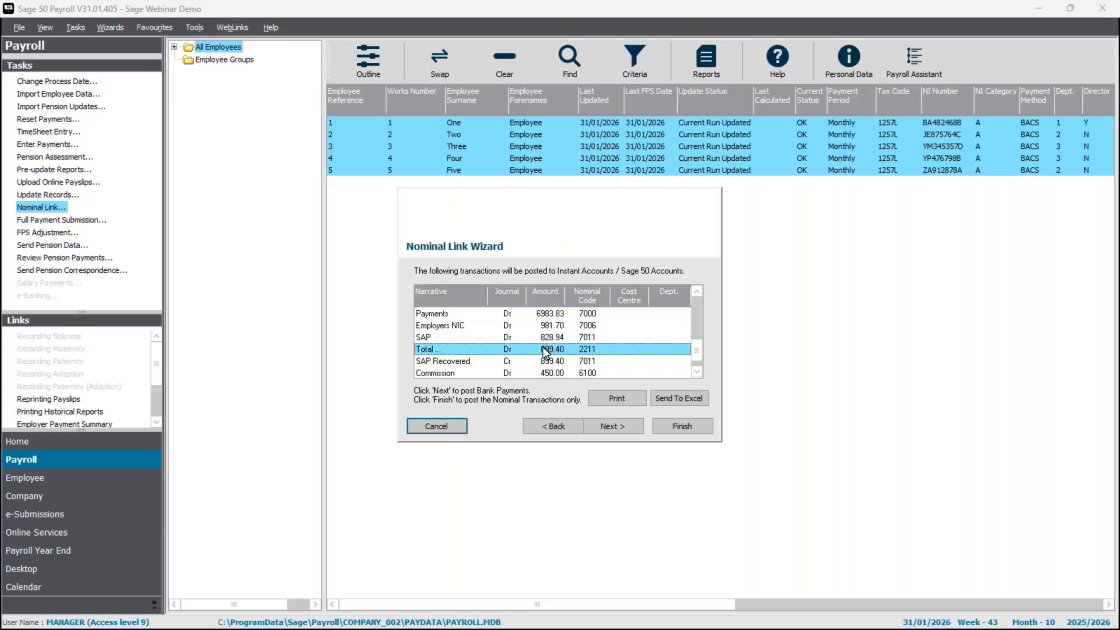
pyautogui.click(547, 339)
pyautogui.click(697, 372)
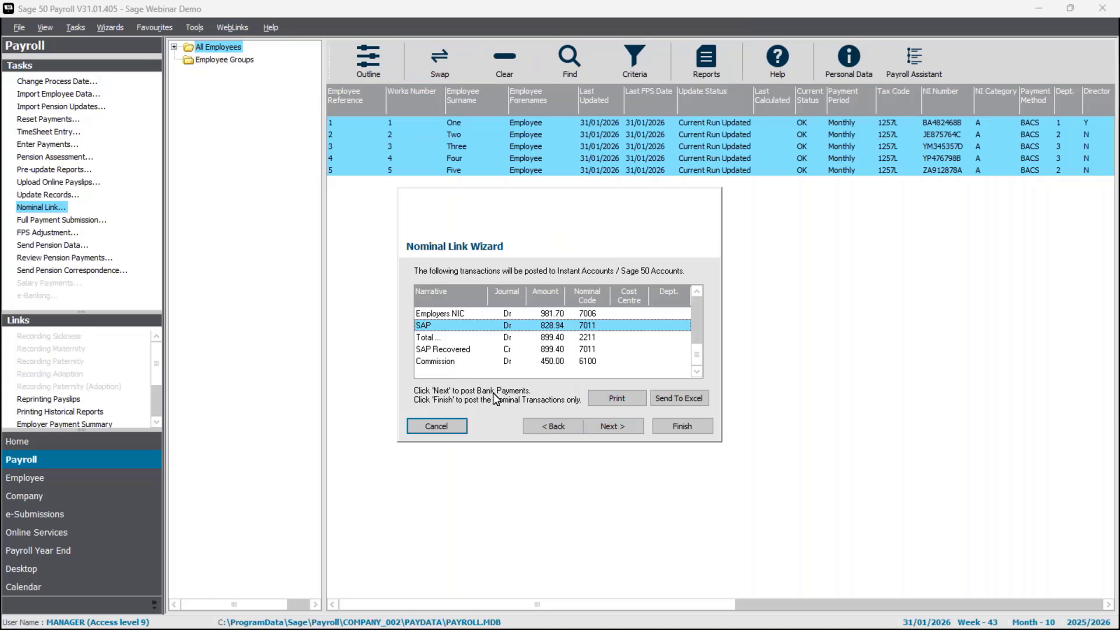
# - Reference the 9154.71 net wages bank payment 'Wages', dated 31/10/2025, and finish the wizard to post
pyautogui.click(625, 430)
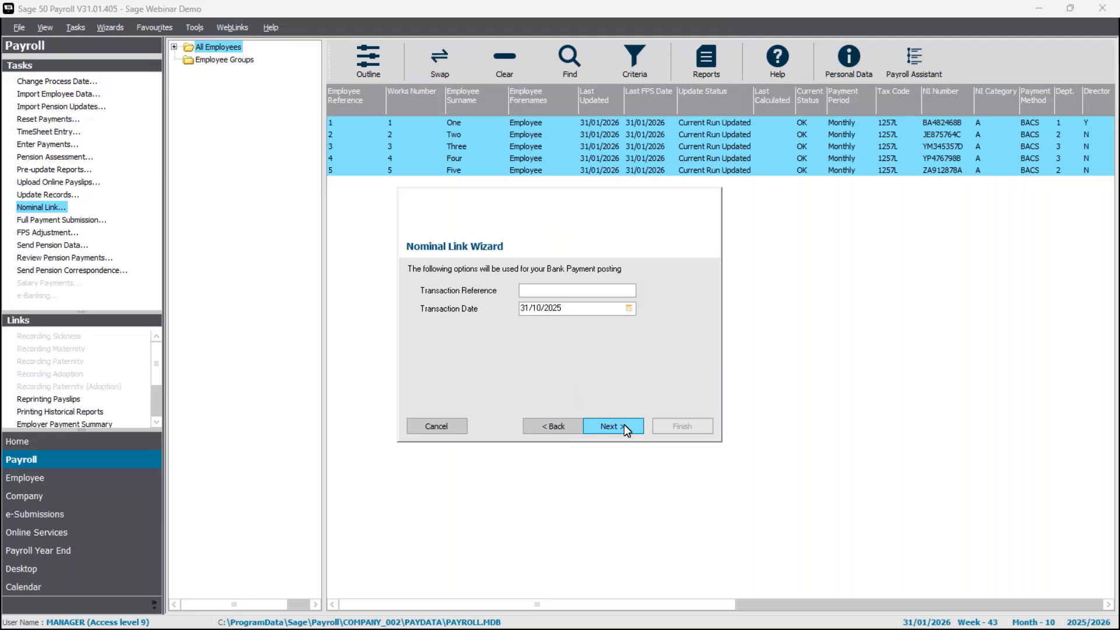
pyautogui.write('Wages')
pyautogui.click(570, 309)
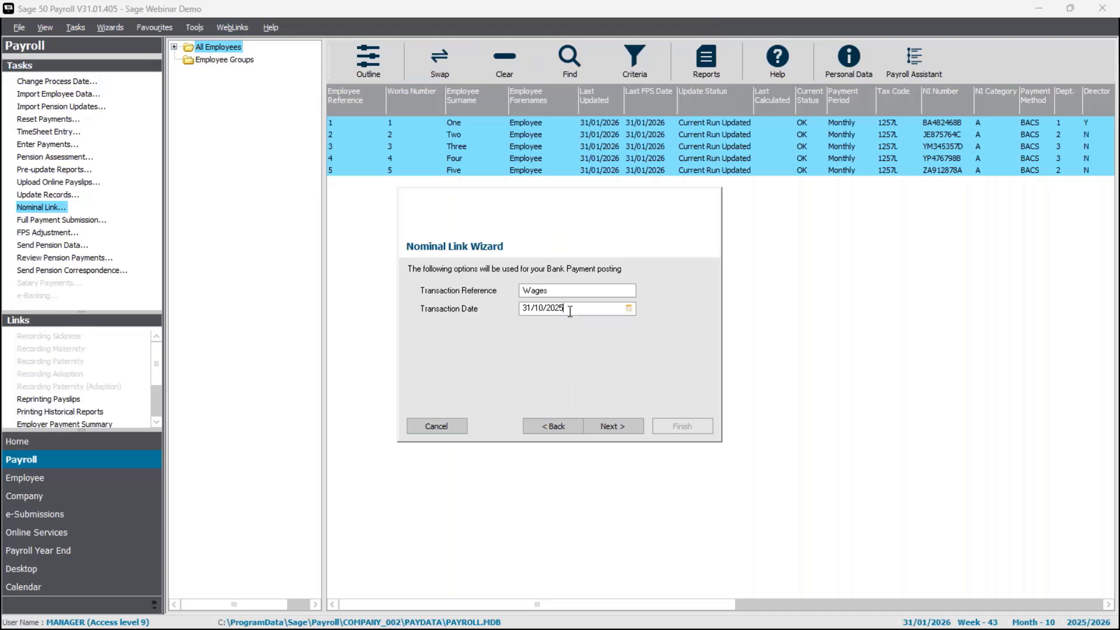
pyautogui.click(615, 432)
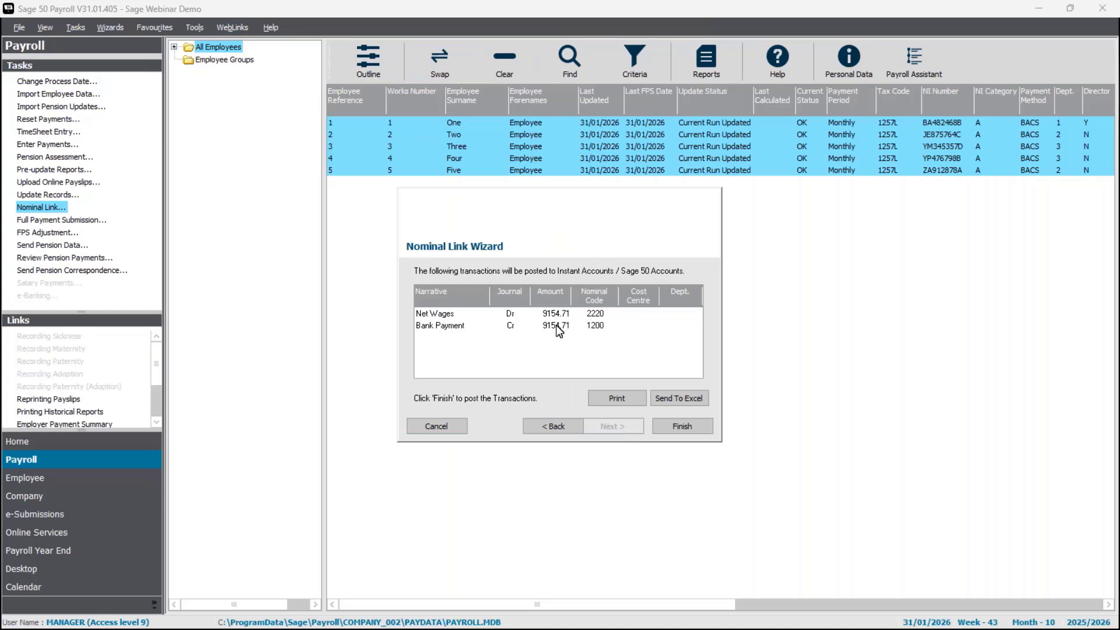
pyautogui.click(675, 430)
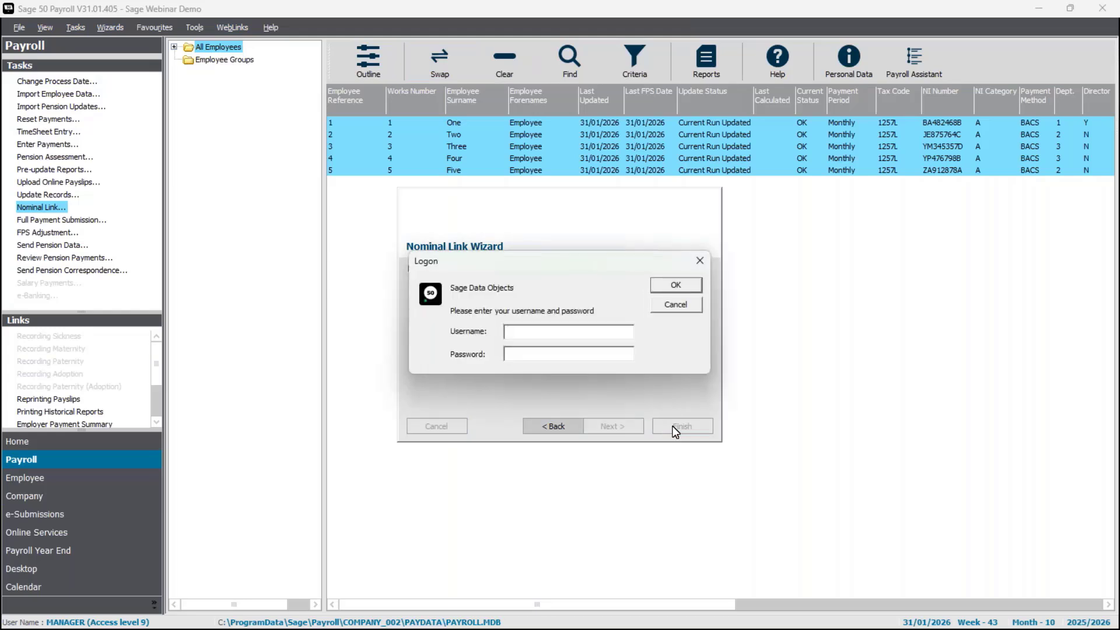
# - Log in to the accounts data with the username and password, then acknowledge the 18 posted transactions
pyautogui.write('duncan')
pyautogui.press('Tab')
pyautogui.write('**')
pyautogui.press('Return')
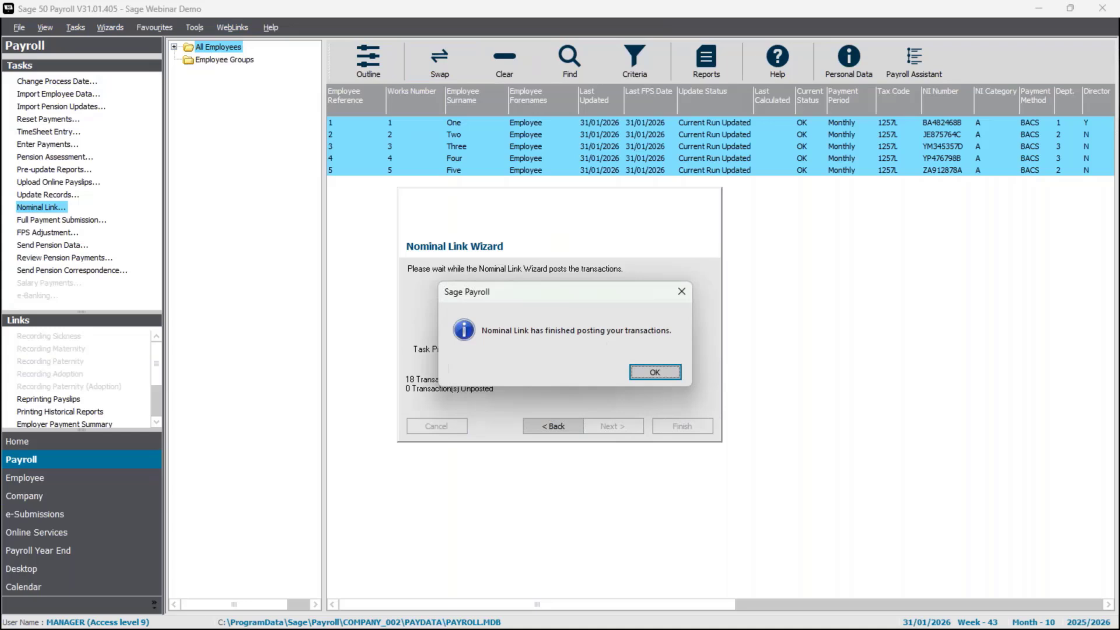
pyautogui.click(666, 376)
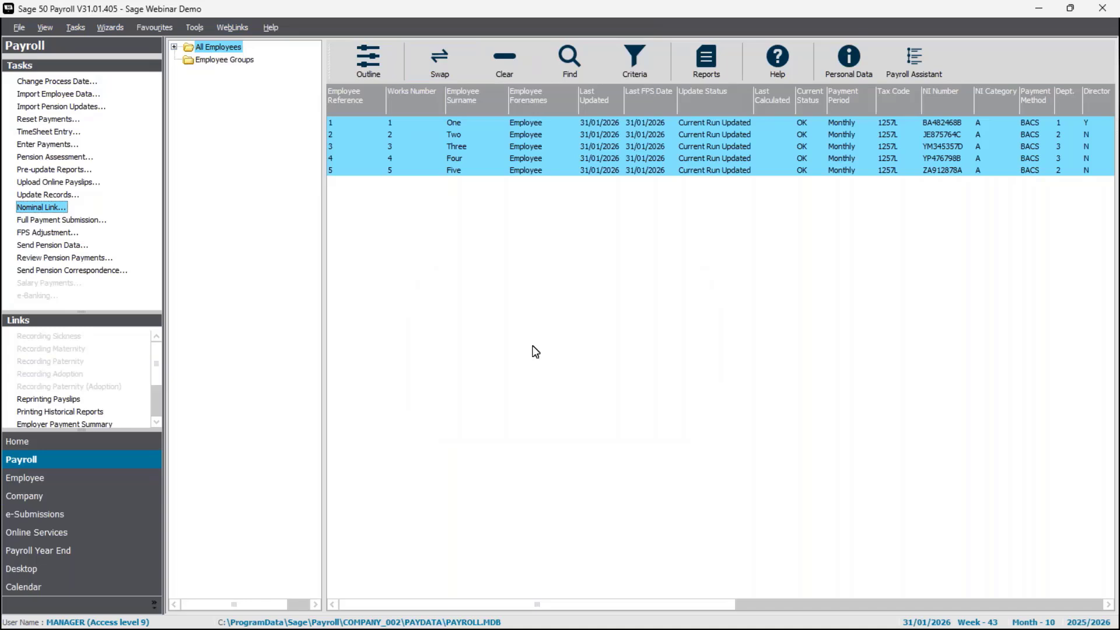
pyautogui.click(42, 208)
pyautogui.click(630, 426)
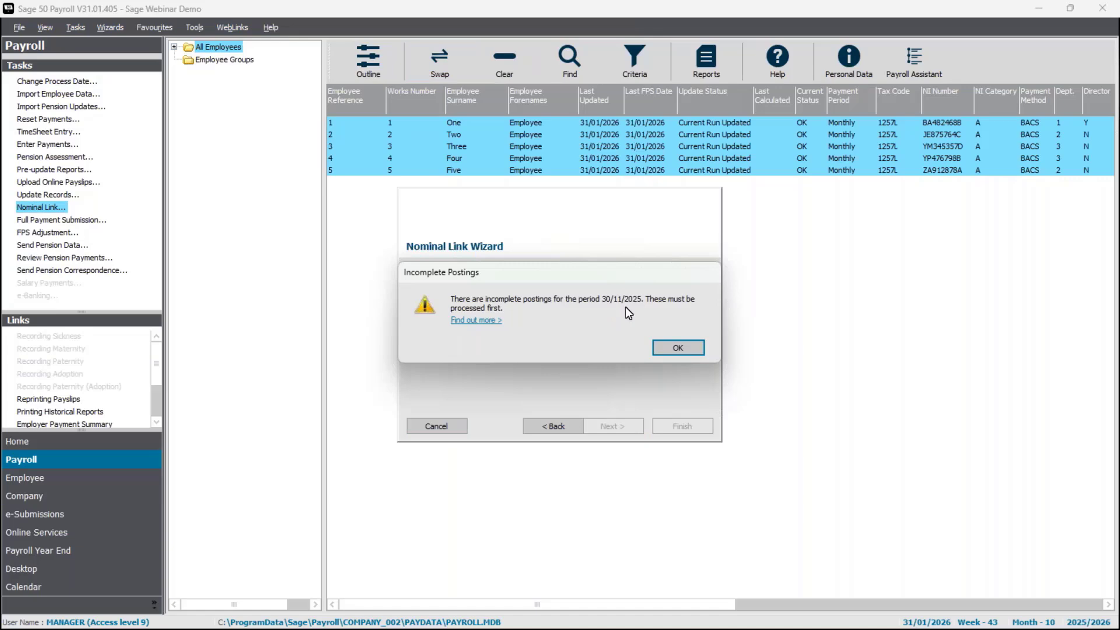
pyautogui.click(683, 348)
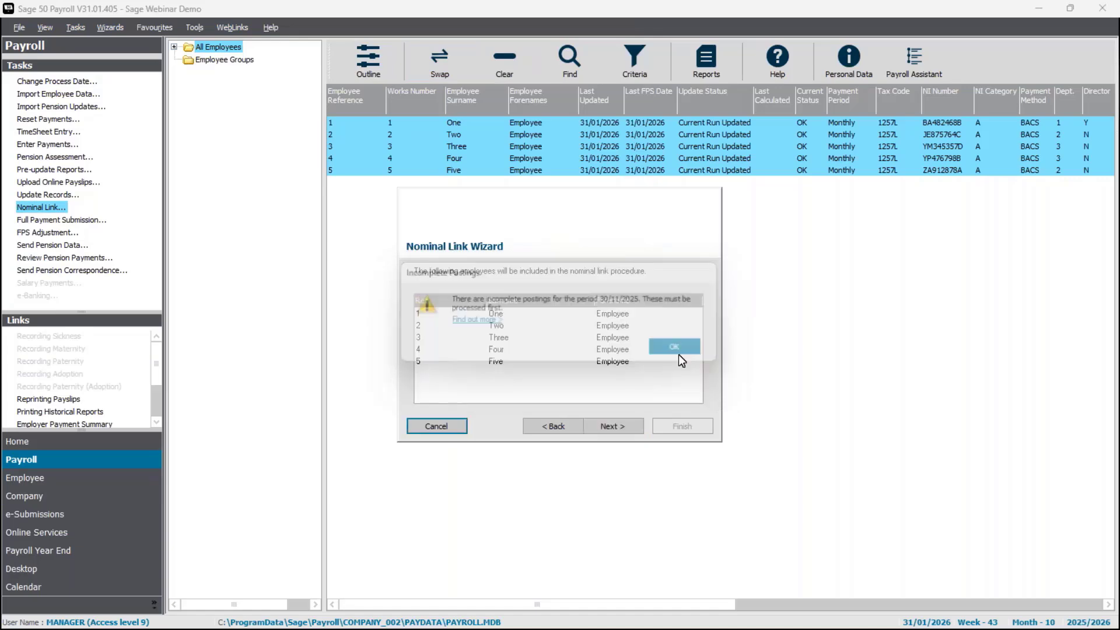
pyautogui.click(628, 435)
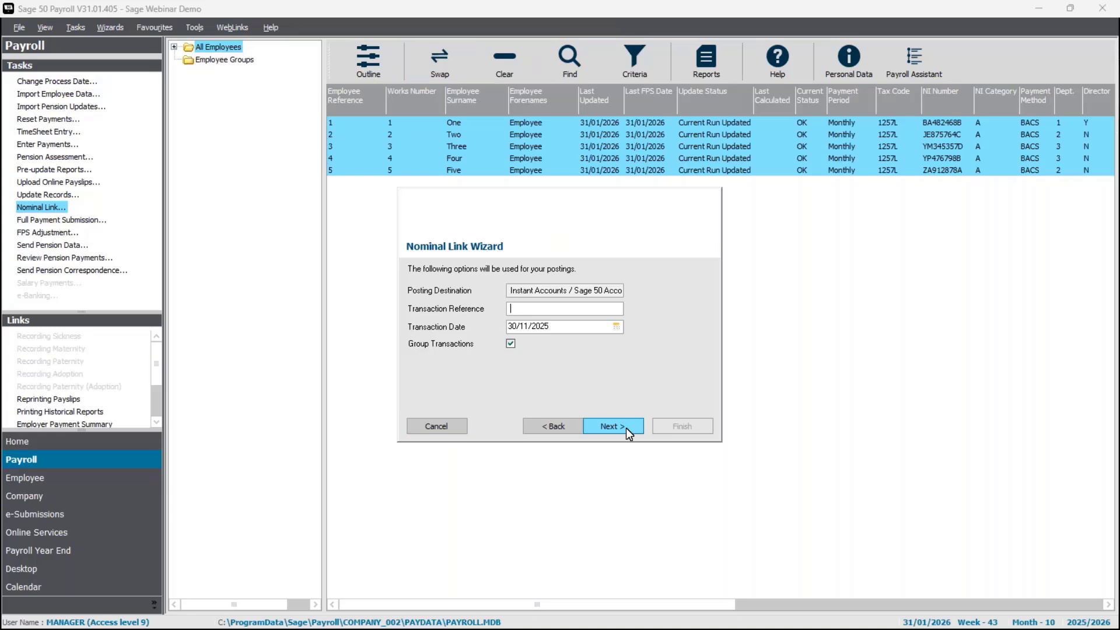
pyautogui.click(436, 426)
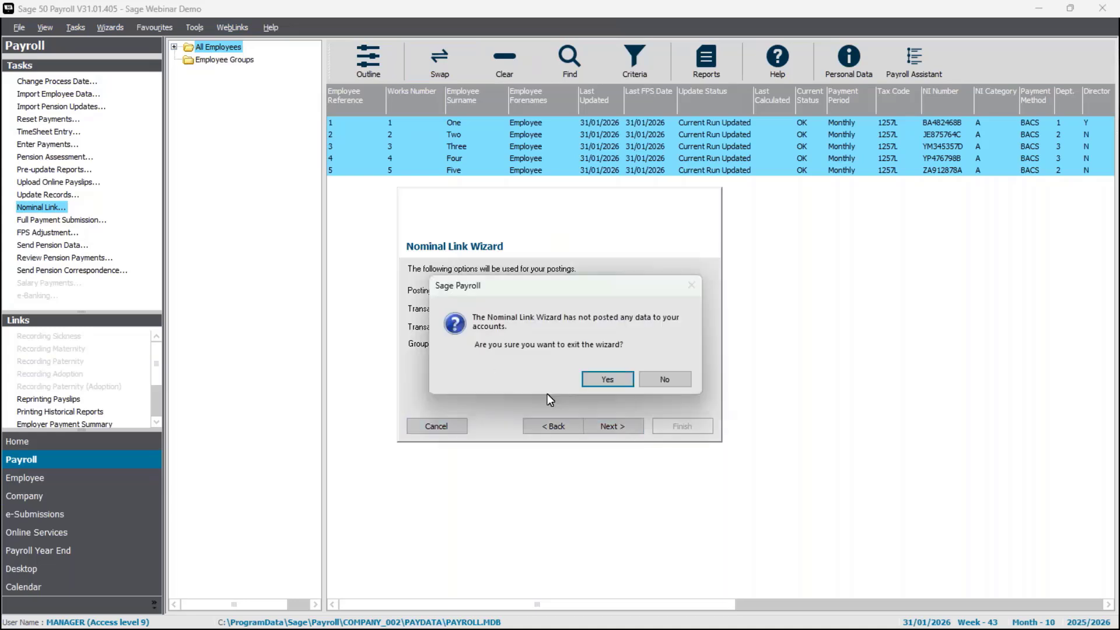
pyautogui.click(600, 380)
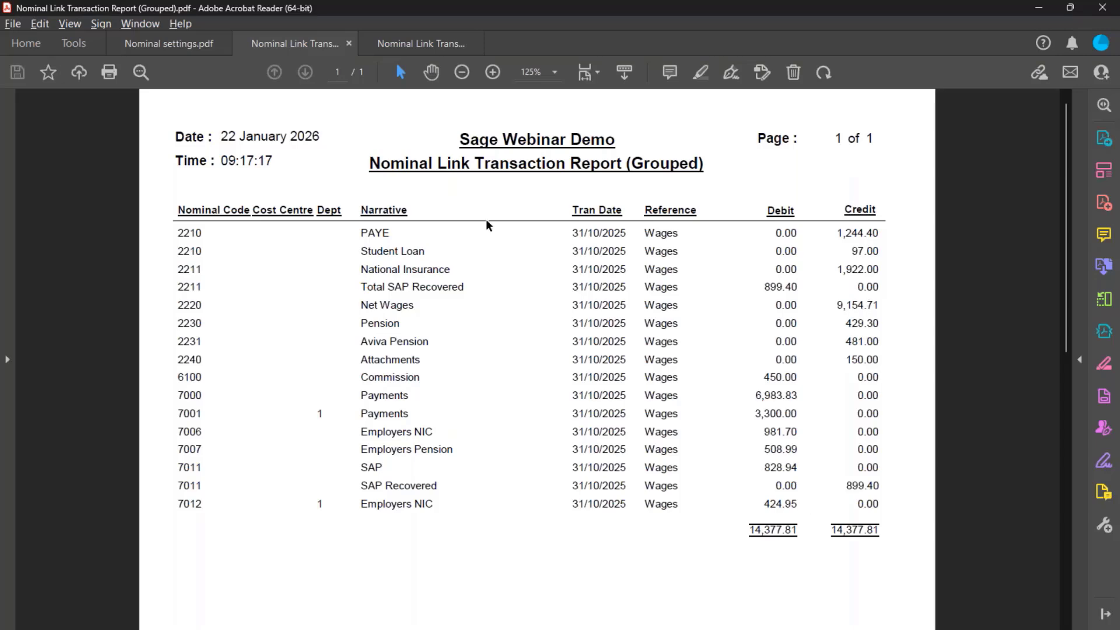
# - Scroll through the un-grouped Nominal Link Transaction Report
pyautogui.hotkey('ctrl', 'Tab')
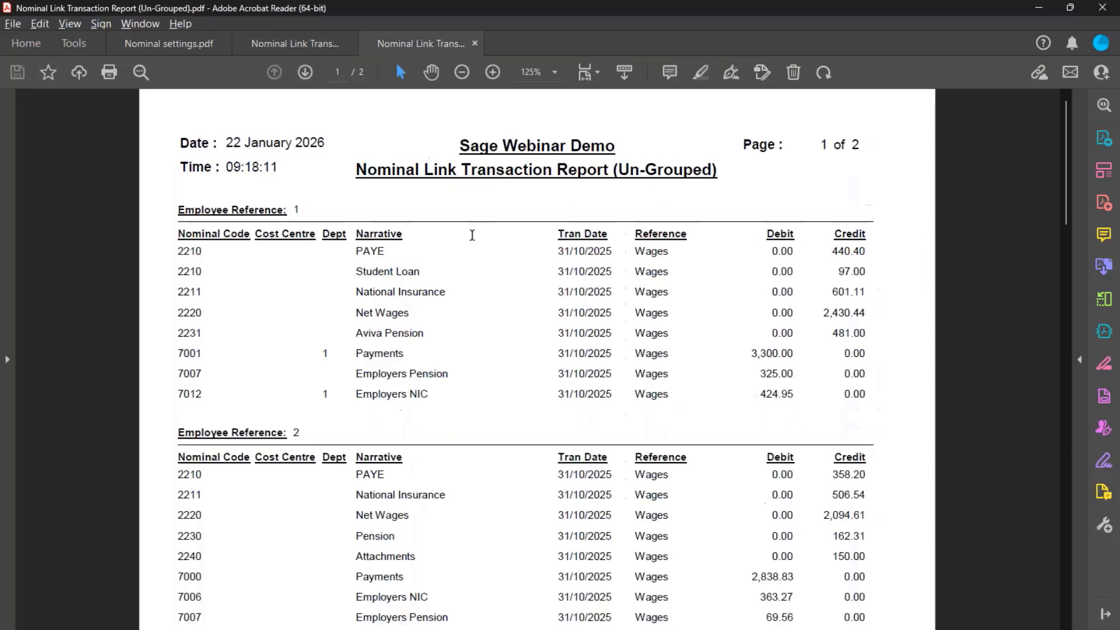
pyautogui.scroll(-1, 663, 415)
pyautogui.scroll(-2, 663, 420)
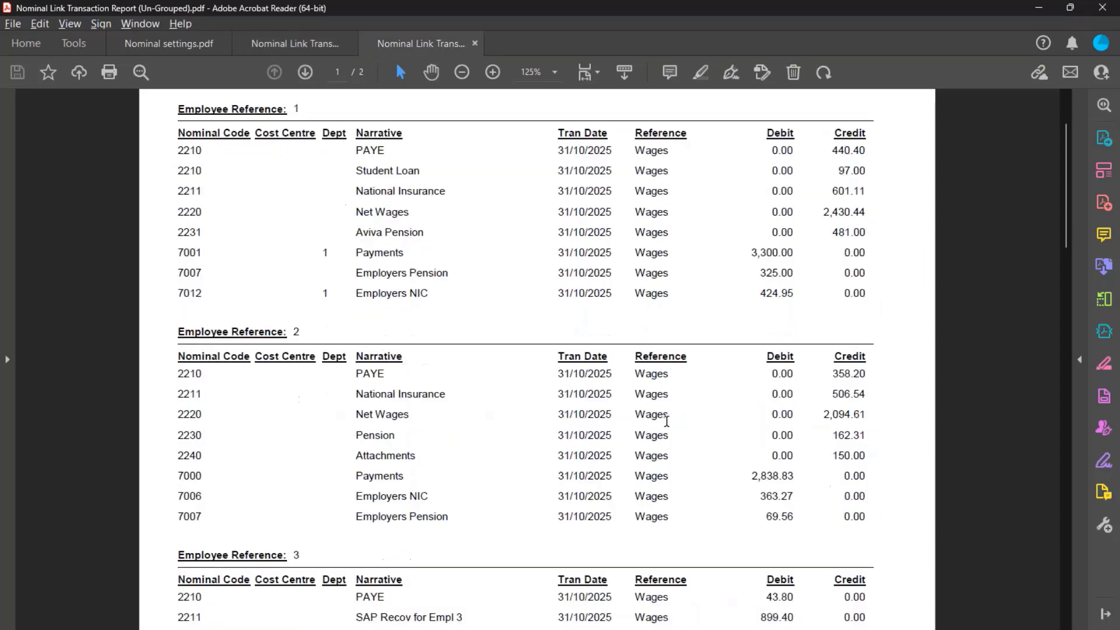
pyautogui.scroll(-6, 667, 421)
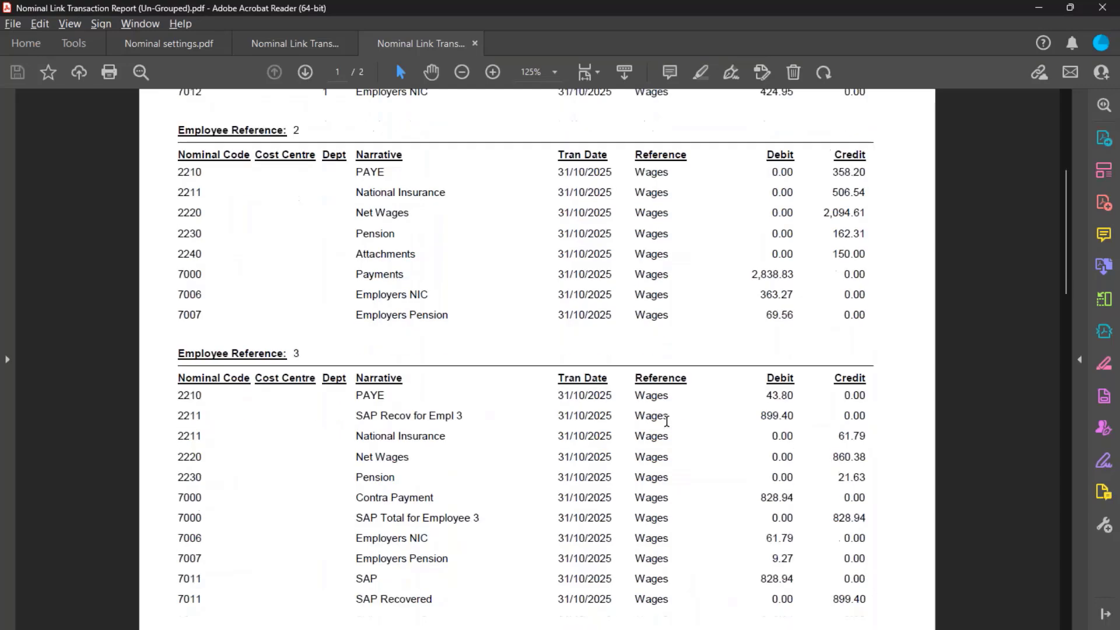
pyautogui.scroll(-14, 666, 421)
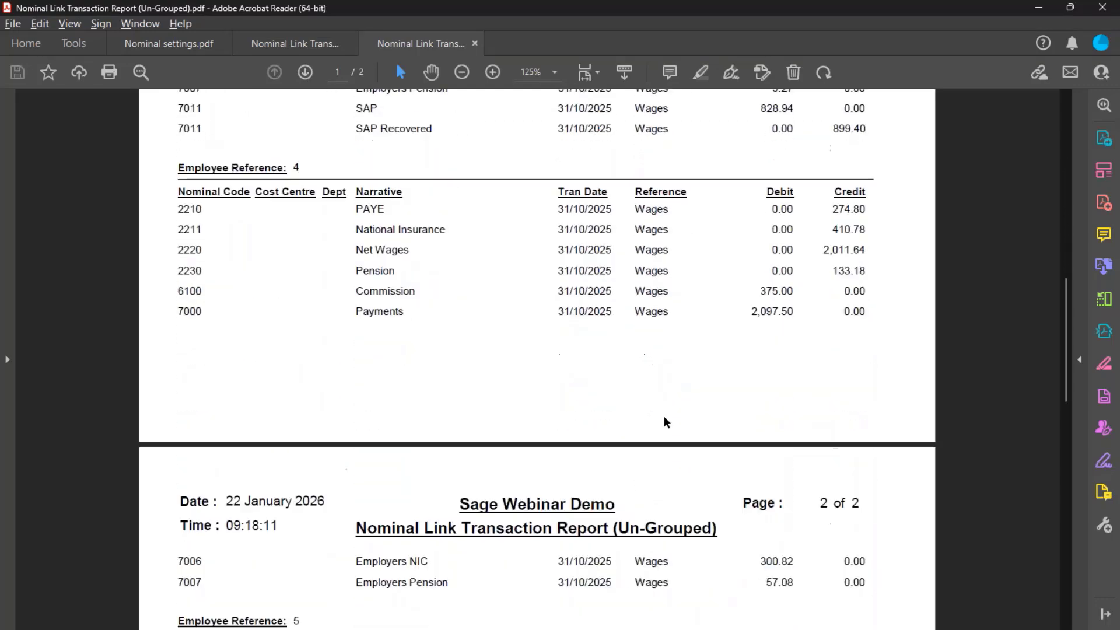
pyautogui.scroll(-16, 665, 421)
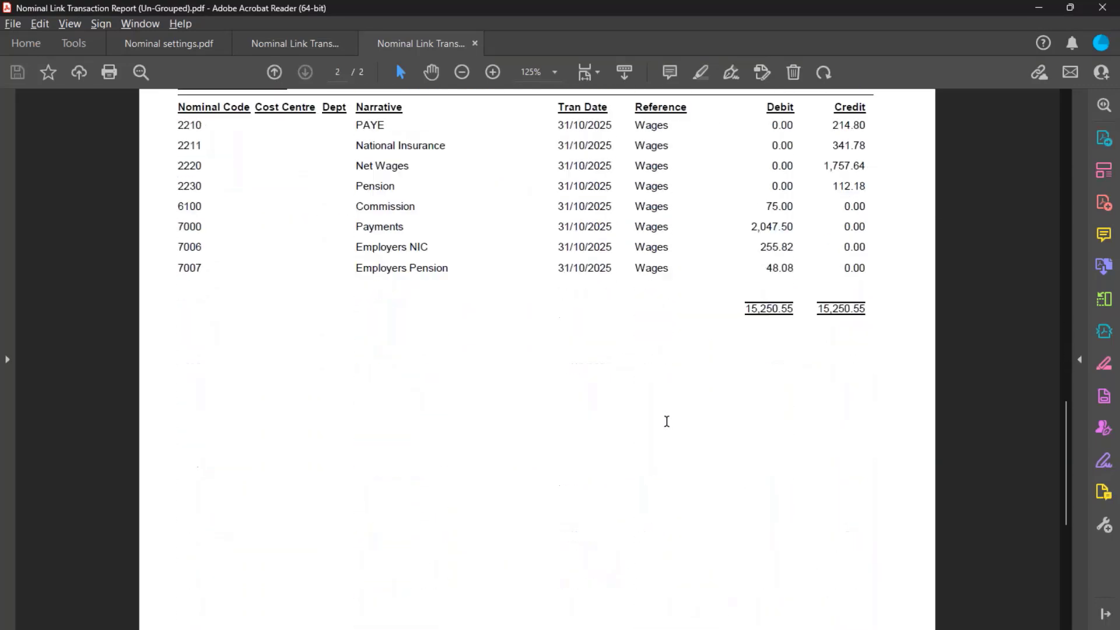
pyautogui.scroll(6, 665, 420)
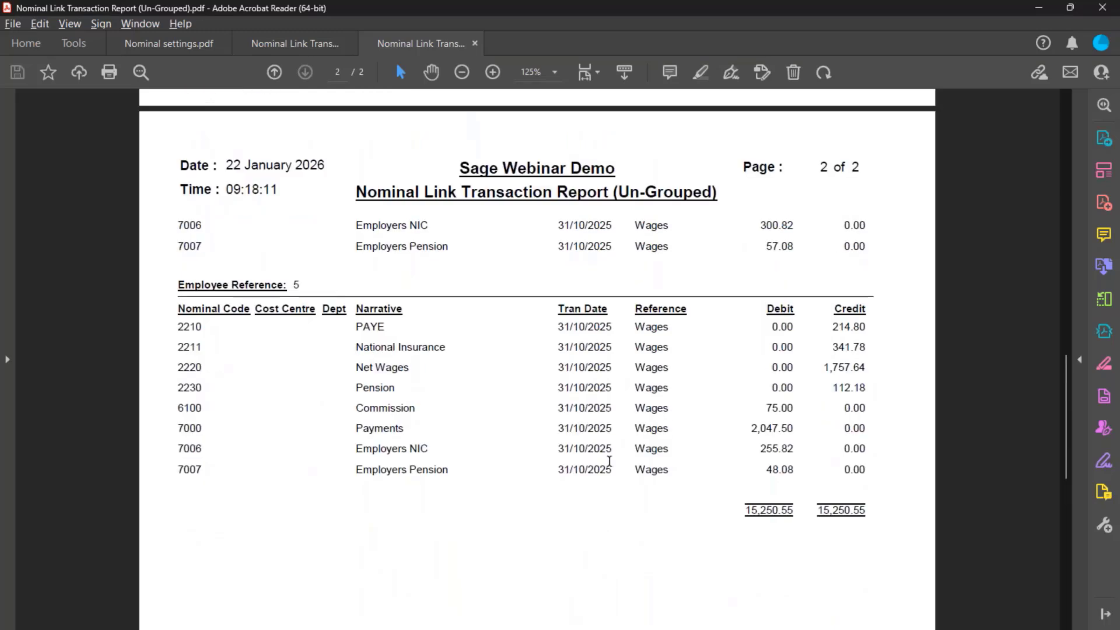
pyautogui.scroll(15, 607, 467)
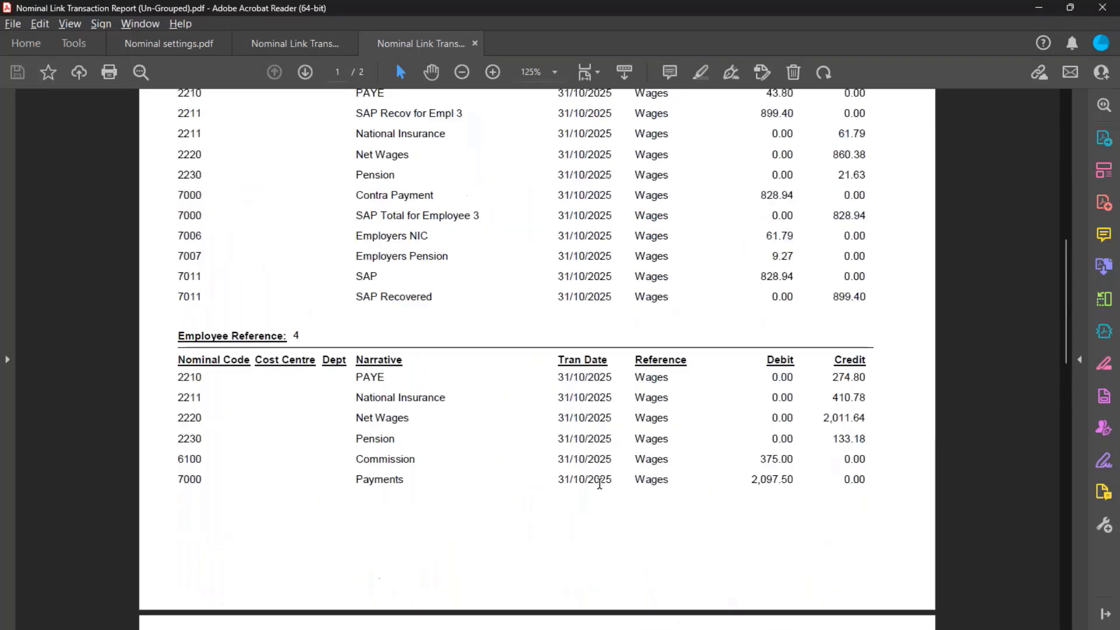
pyautogui.scroll(18, 599, 484)
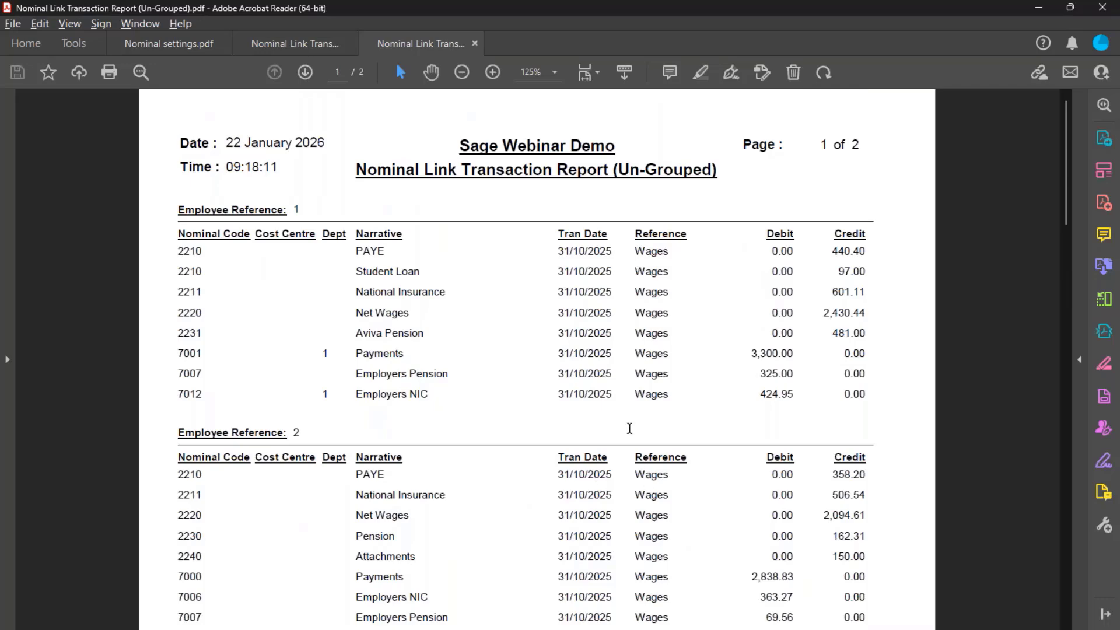
# - Compare the grouped and un-grouped reports, then minimise Acrobat Reader to reveal payroll
pyautogui.click(305, 50)
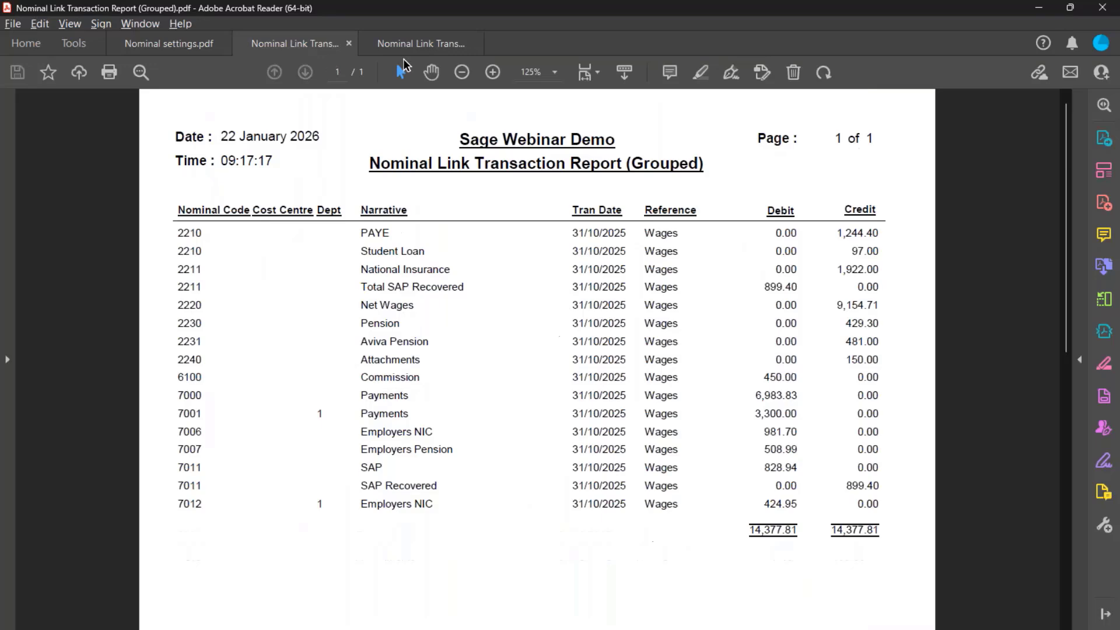
pyautogui.click(408, 51)
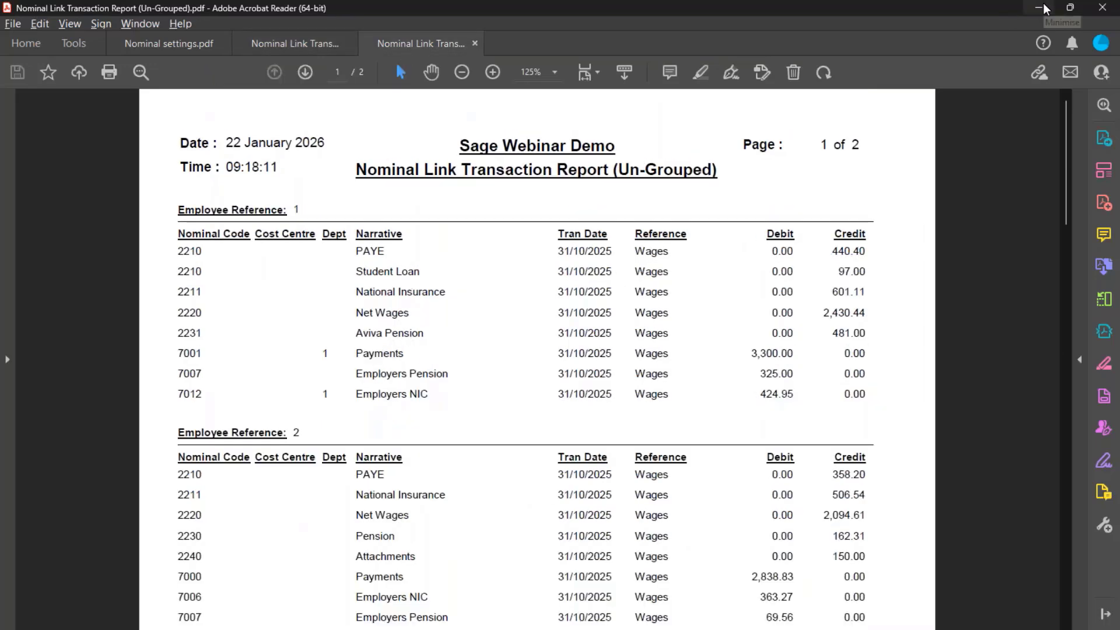
pyautogui.click(1071, 8)
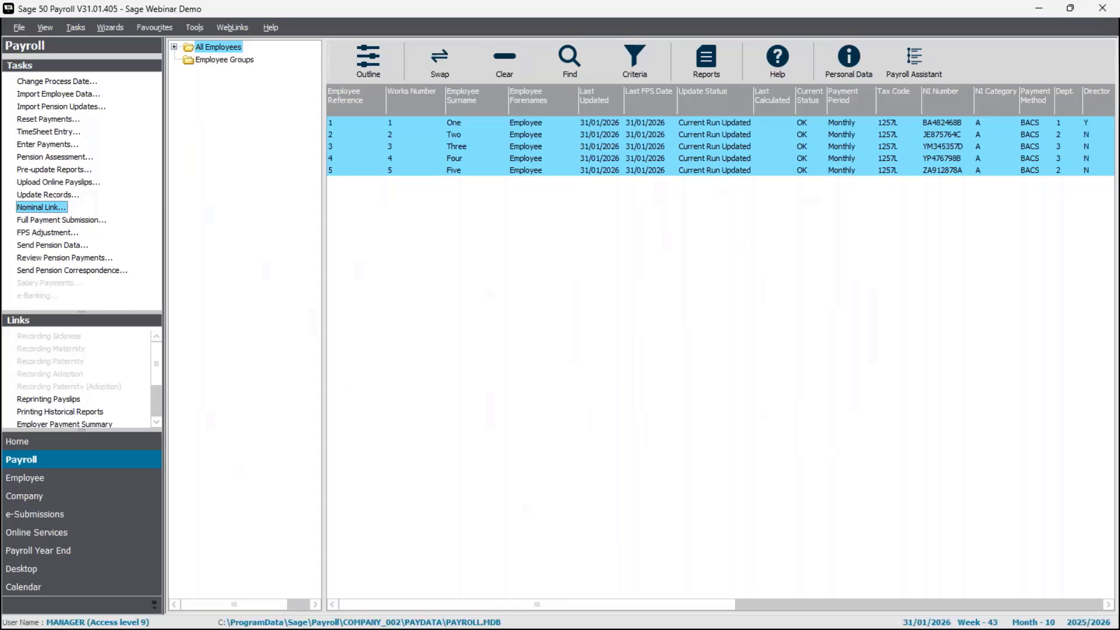
# - In Sage 50 Accounts, refresh Transactions to list the 18 posted October records from the first Net Wages journal
pyautogui.hotkey('alt', 'Tab')
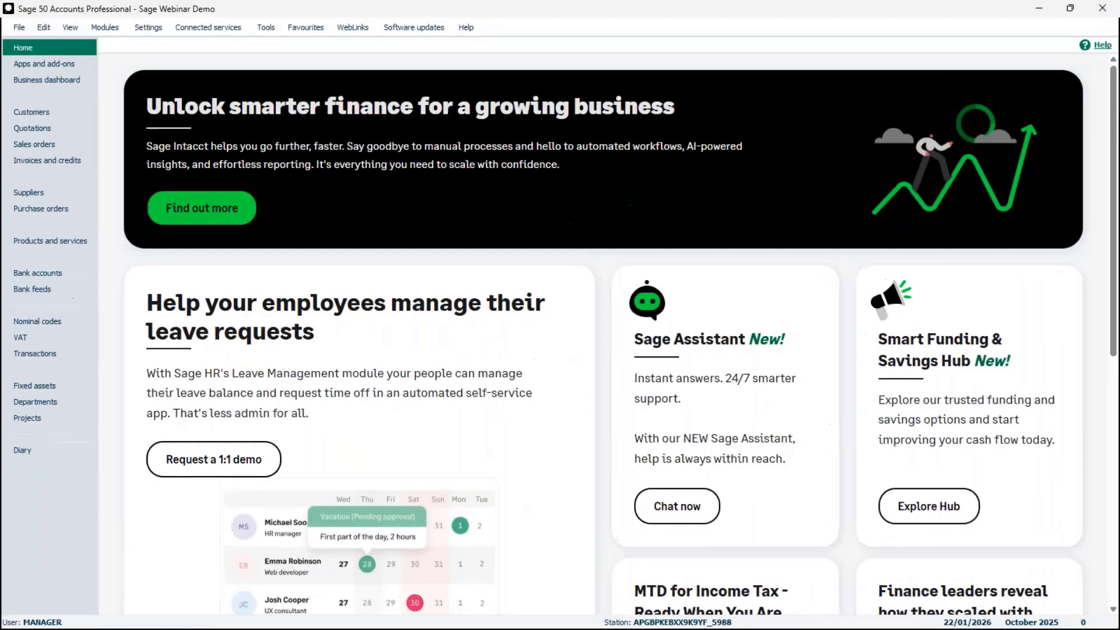
pyautogui.click(57, 352)
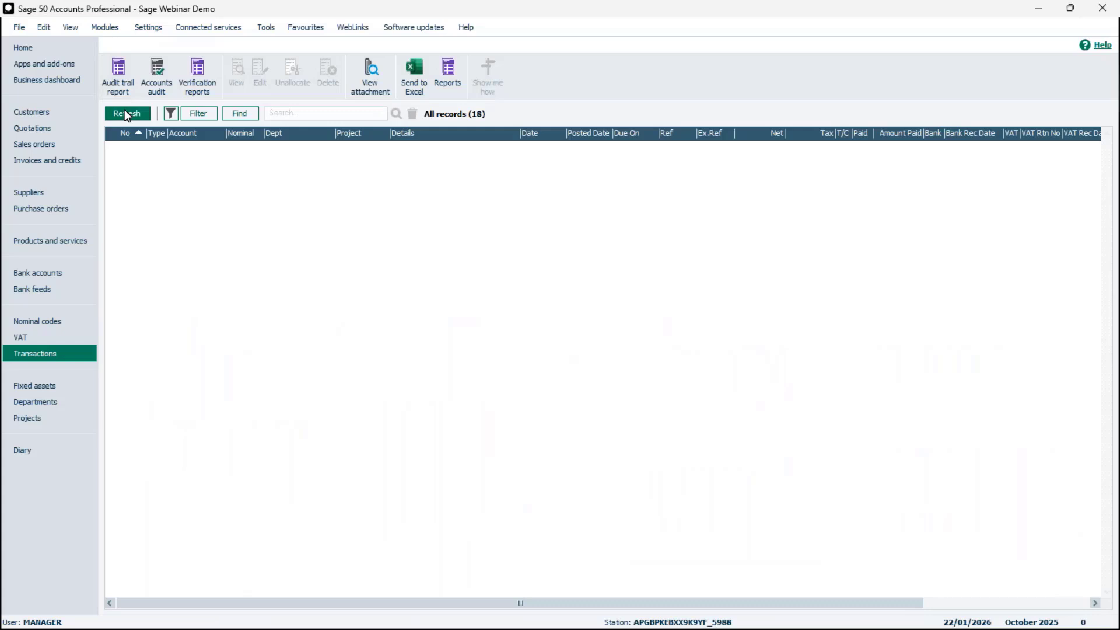
pyautogui.click(124, 113)
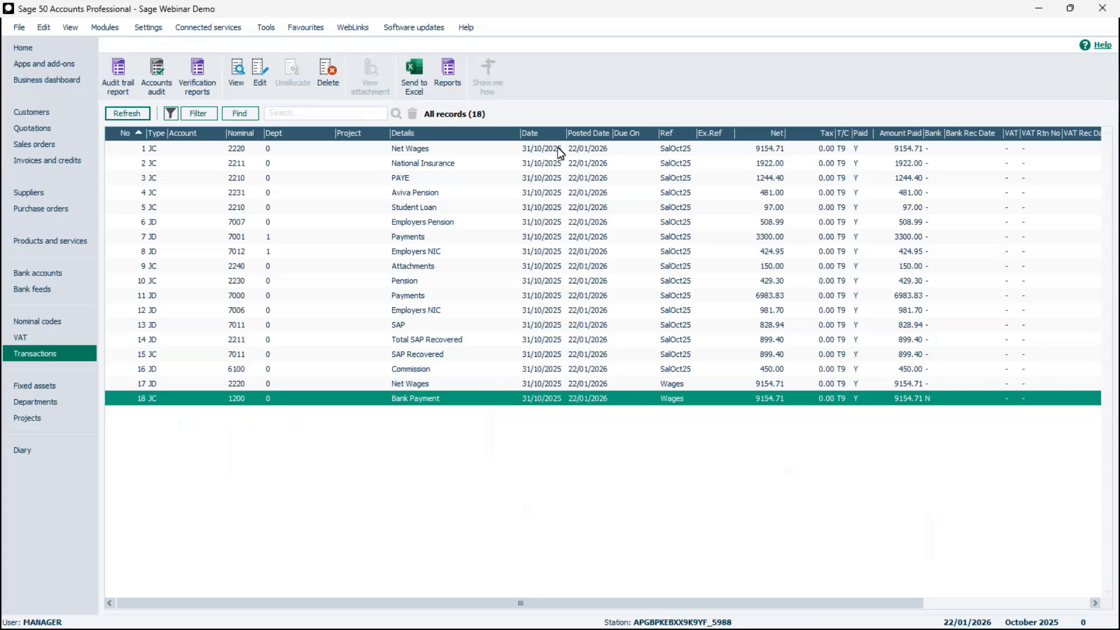
pyautogui.click(558, 152)
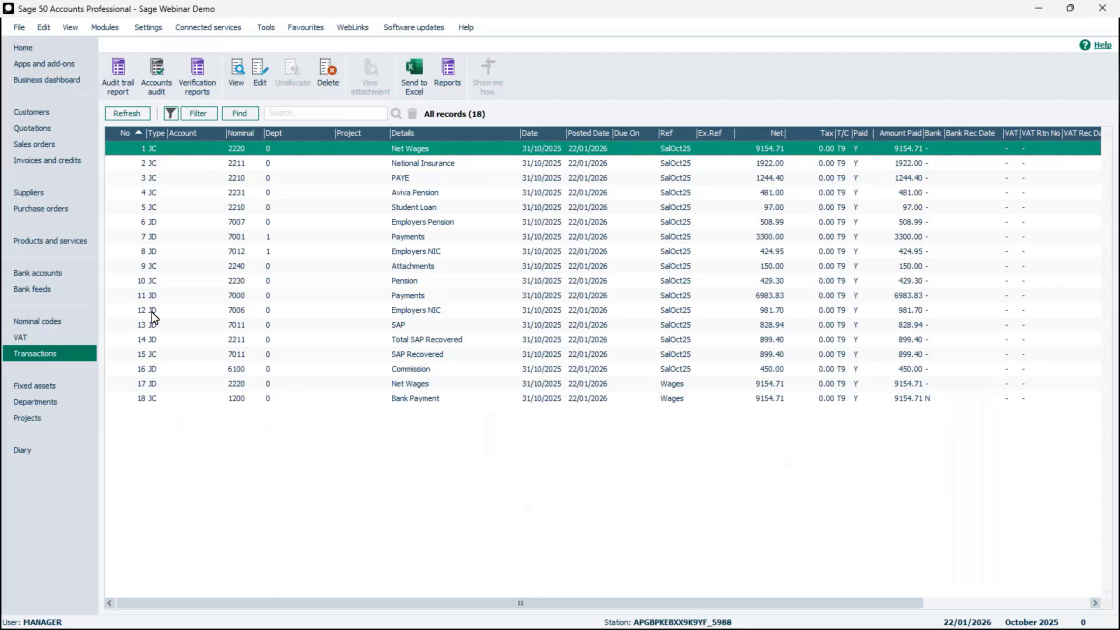
# - Filter nominal codes to the 13 with balances, then clear it and search for 2220 Net Wages
pyautogui.click(53, 326)
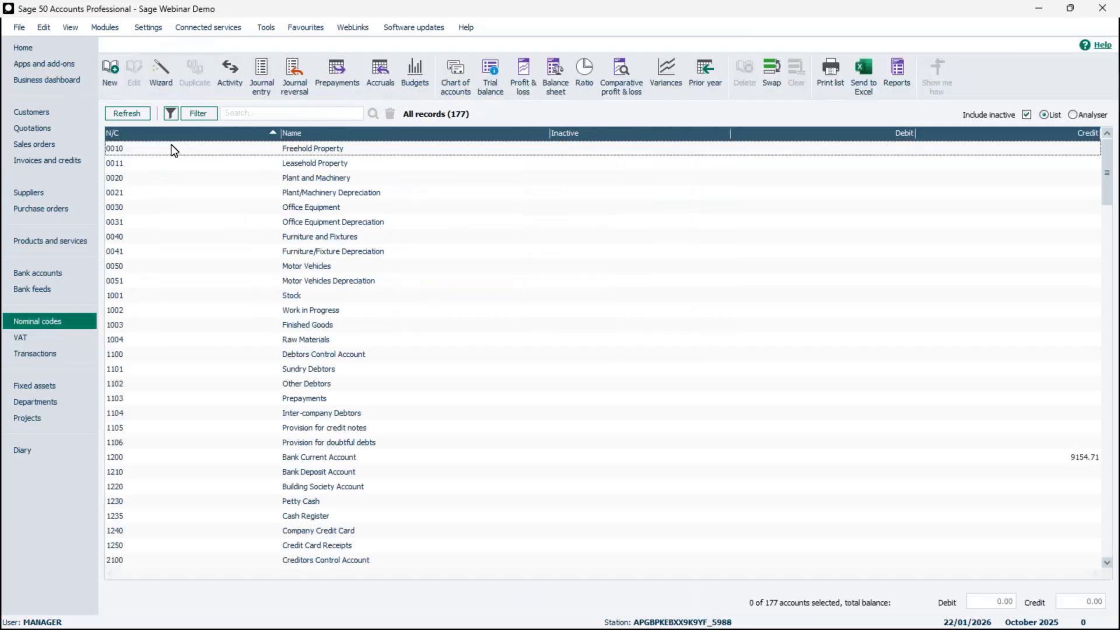
pyautogui.click(173, 118)
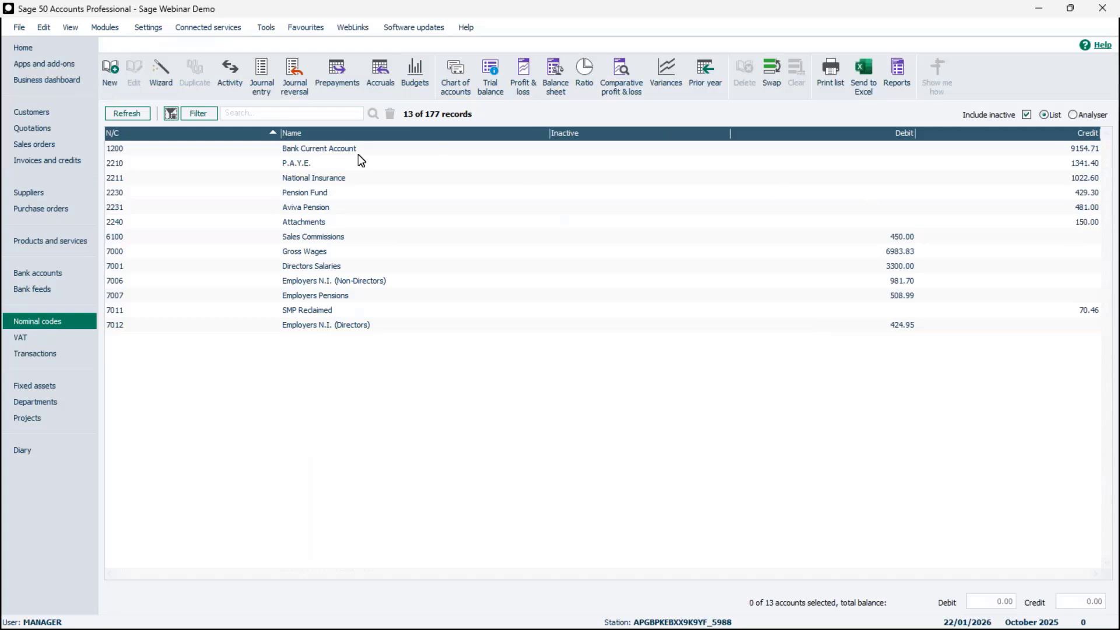
pyautogui.click(171, 114)
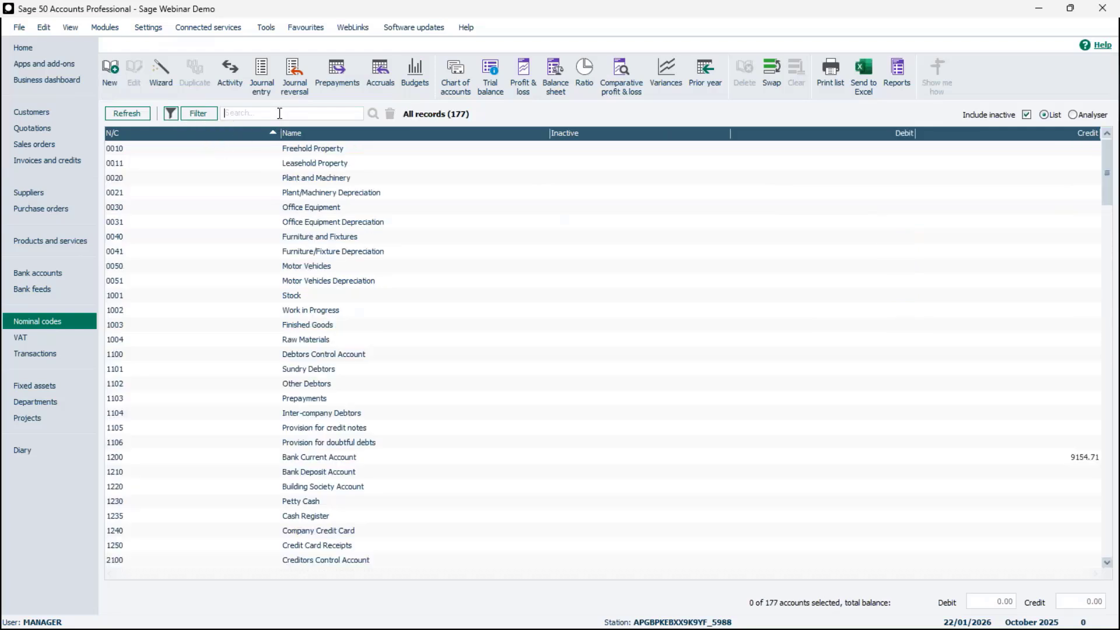
pyautogui.write('2220')
pyautogui.press('Return')
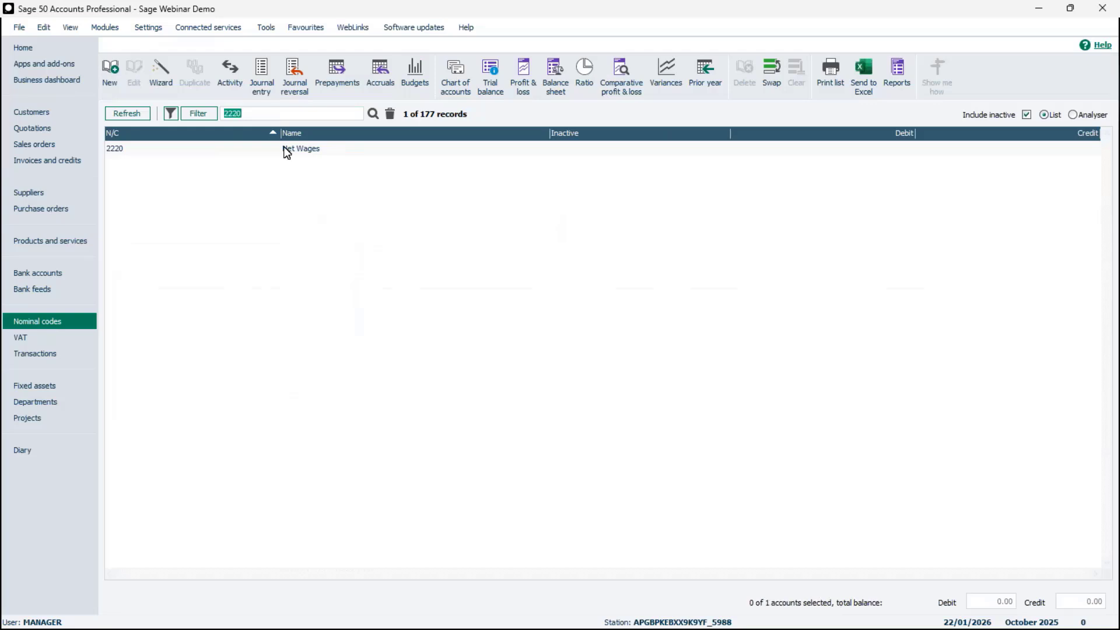
pyautogui.doubleClick(286, 150)
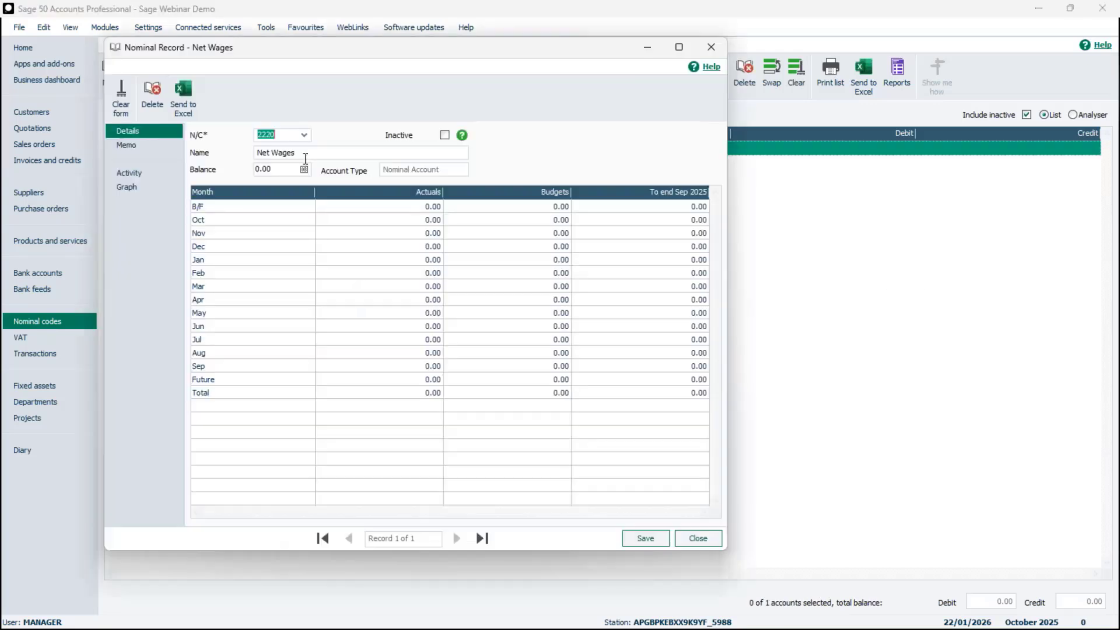
pyautogui.click(138, 179)
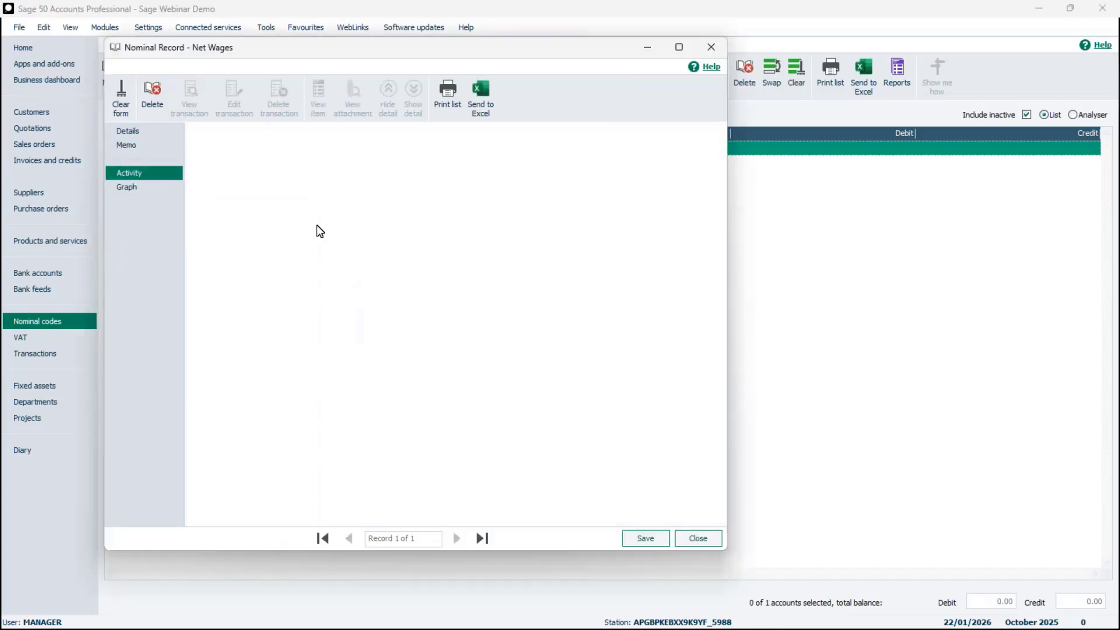
pyautogui.click(370, 215)
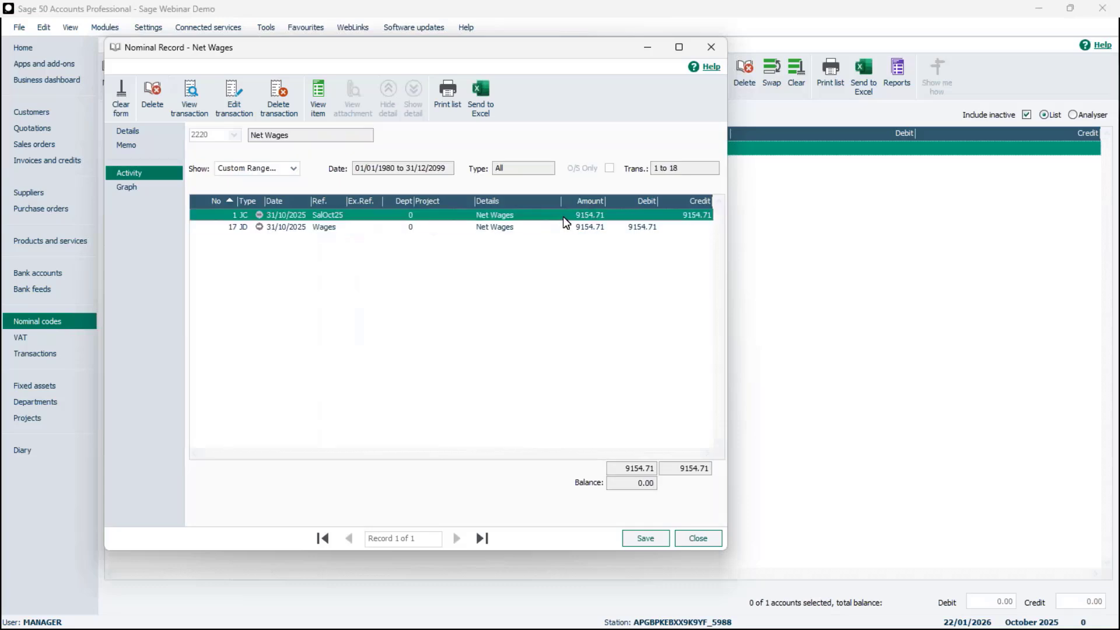
pyautogui.click(591, 226)
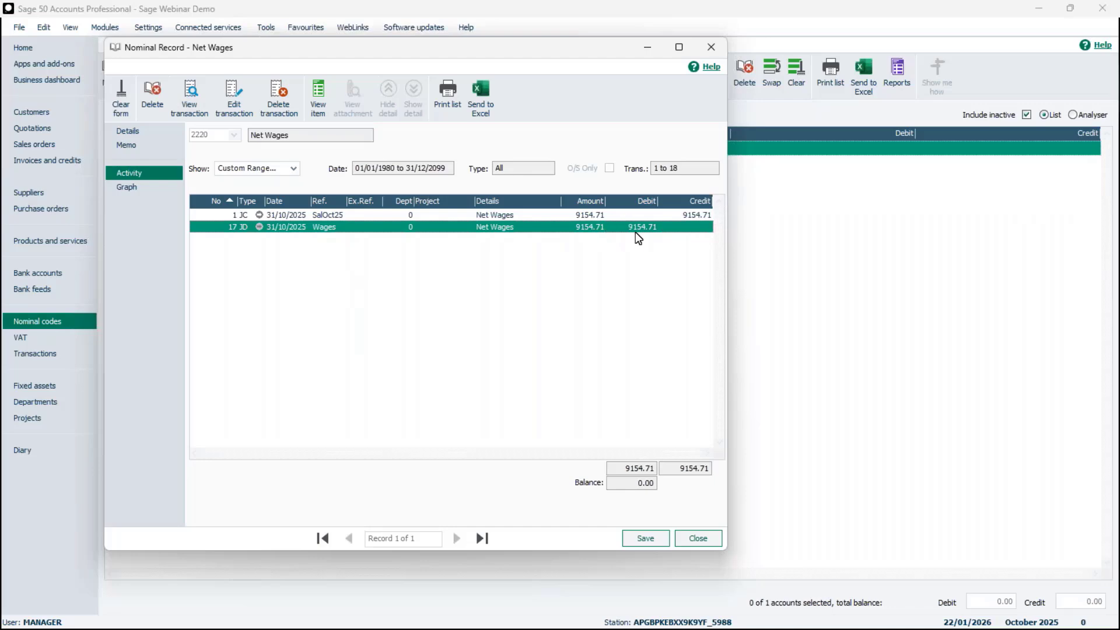
pyautogui.click(706, 542)
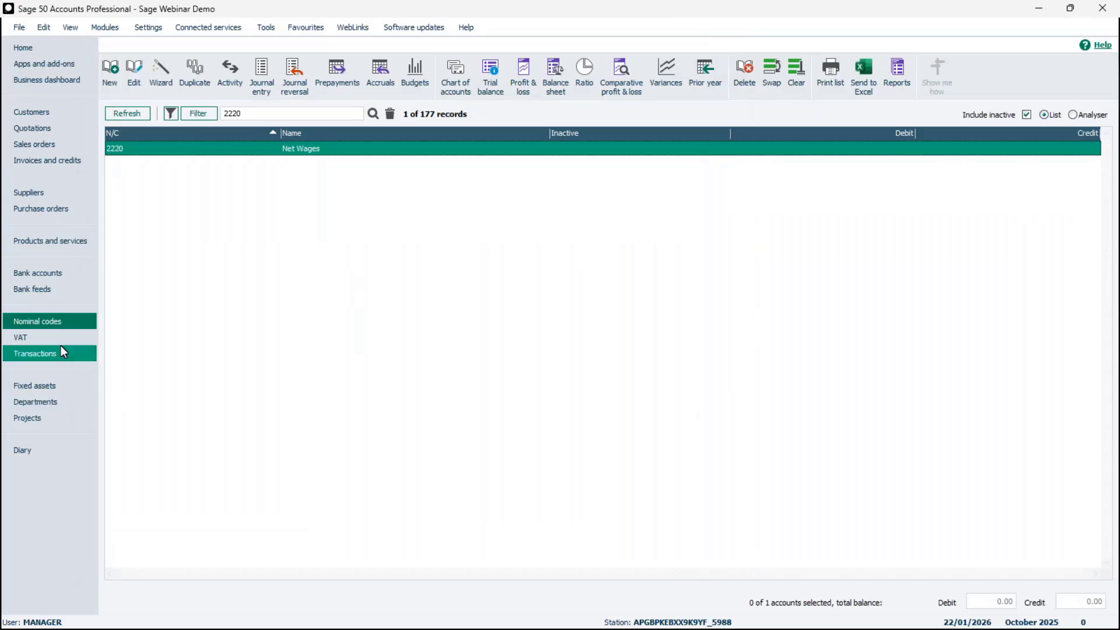
# - Clear the 2220 search, filter to balanced codes, and check P.A.Y.E., NI 1022.60, Pension and Attachments 150.00
pyautogui.click(390, 114)
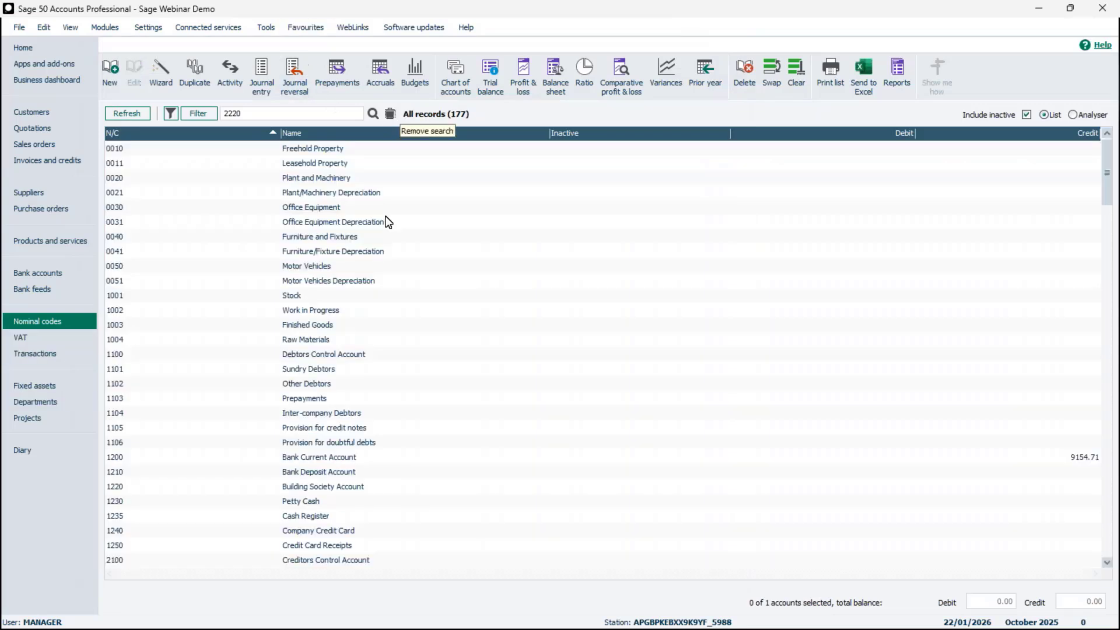
pyautogui.click(176, 114)
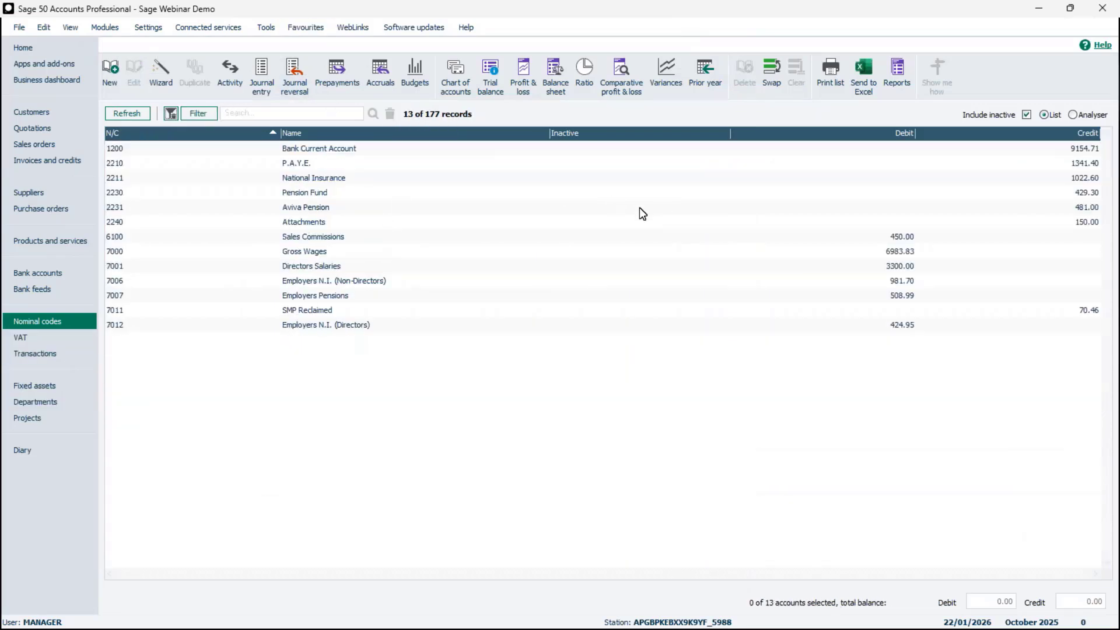
pyautogui.click(355, 169)
pyautogui.click(352, 179)
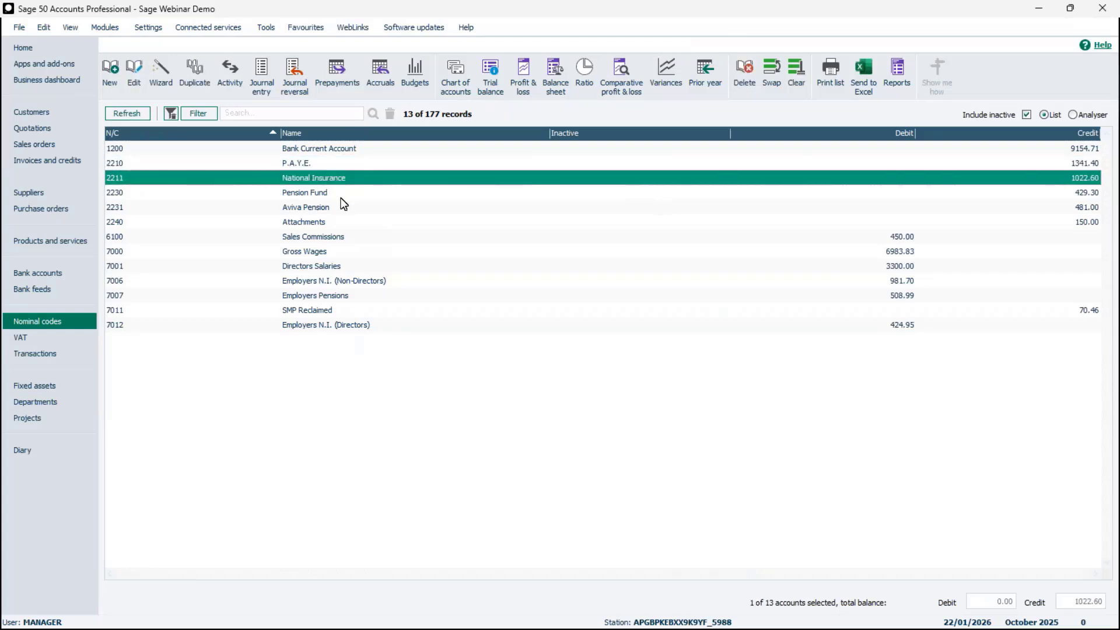
pyautogui.click(342, 198)
pyautogui.click(341, 222)
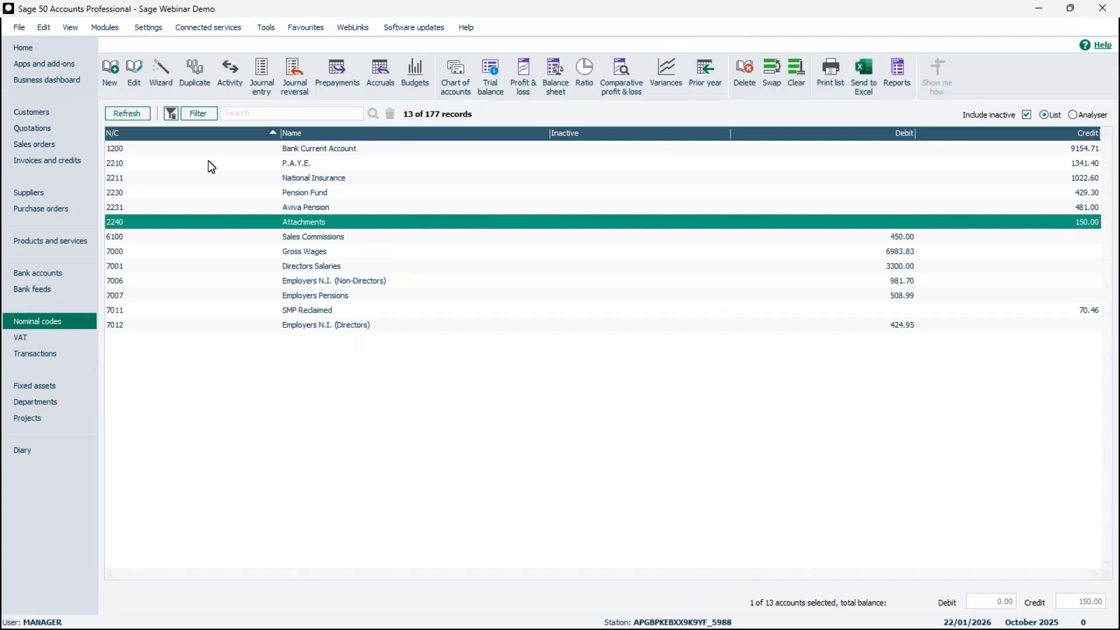
pyautogui.hotkey('alt', 'Tab')
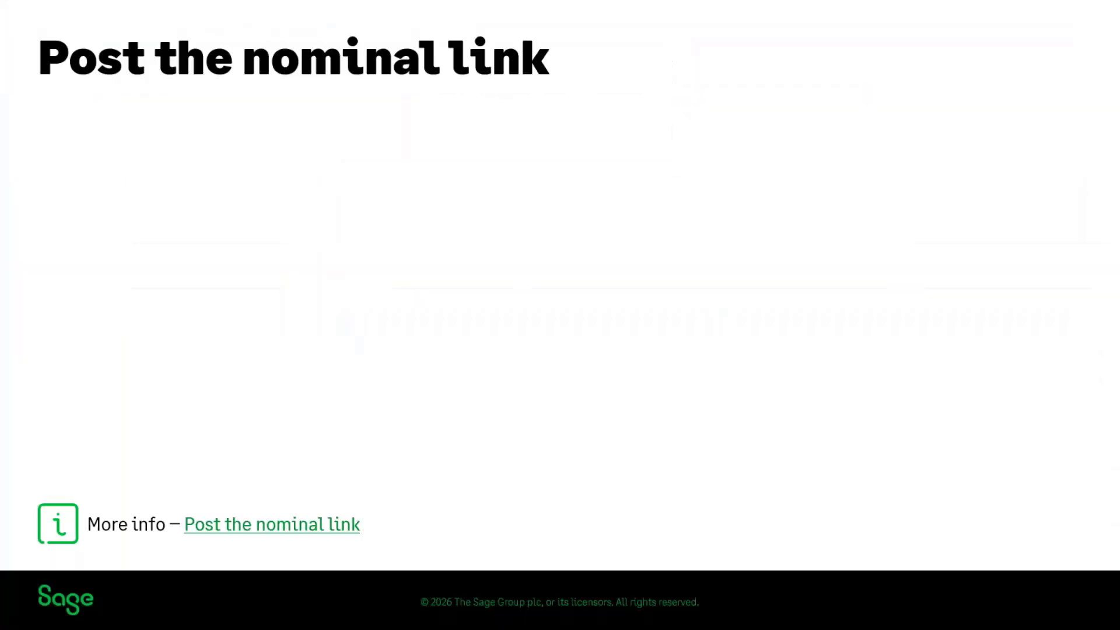